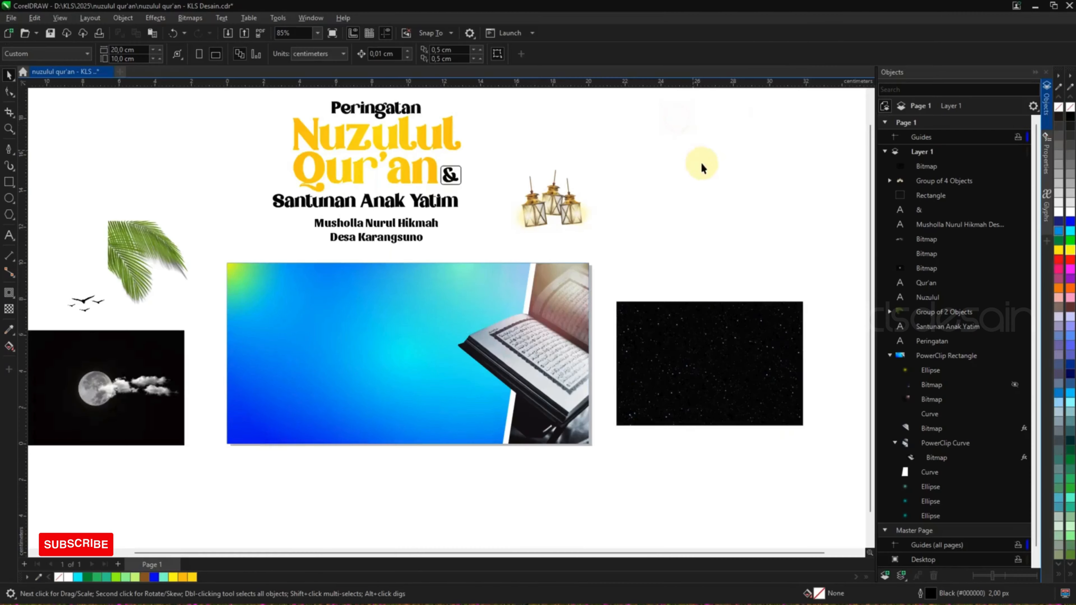
# Place the starry bitmap over the blue banner and enlarge it to about 24.4 × 13.7 cm so it covers the background.
pyautogui.scroll(-2, 560, 204)
pyautogui.scroll(1, 550, 266)
pyautogui.scroll(1, 550, 267)
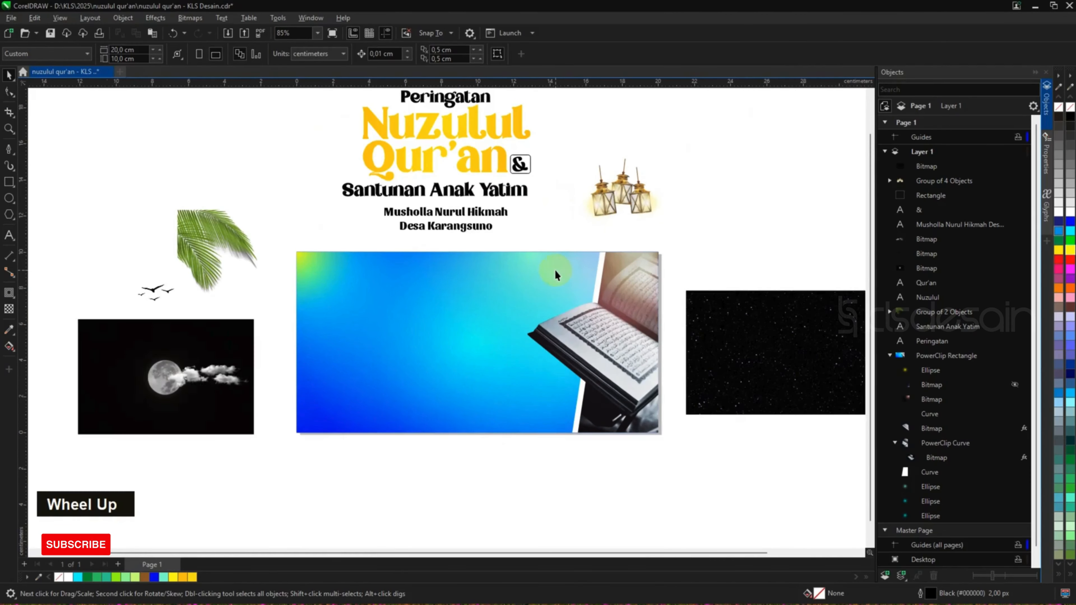
pyautogui.moveTo(747, 336); pyautogui.dragTo(391, 332)
pyautogui.moveTo(535, 282); pyautogui.dragTo(665, 216)
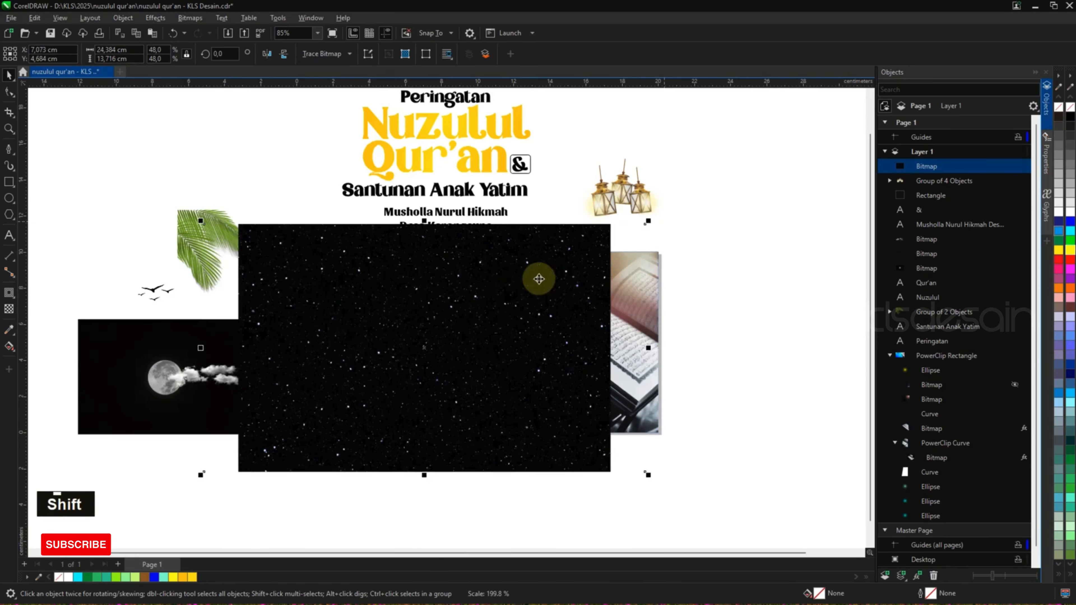
# Set the starry bitmap's transparency merge mode to Screen.
pyautogui.click(9, 312)
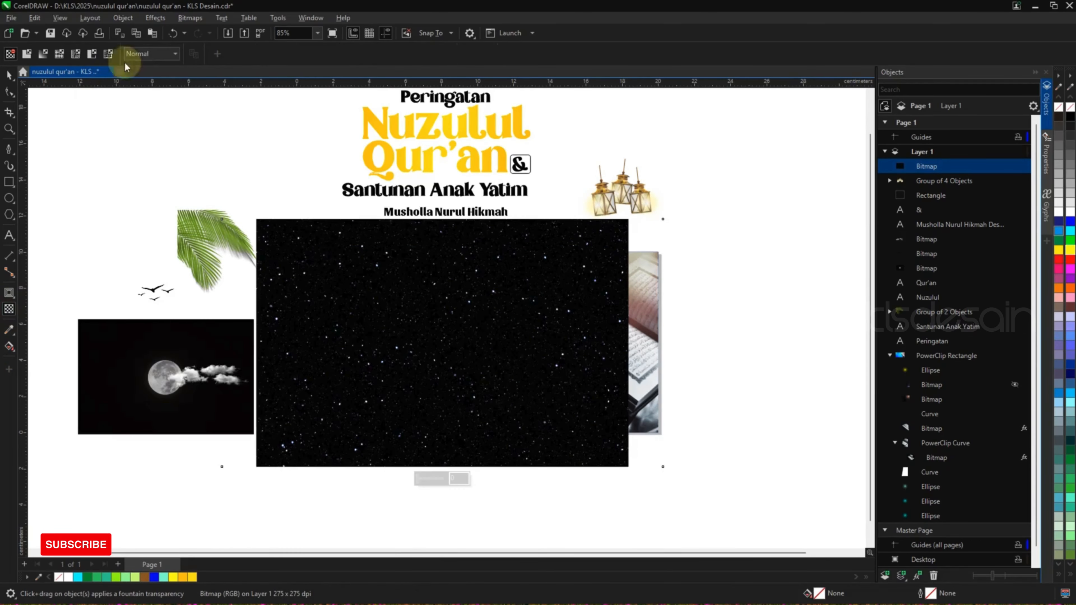
pyautogui.click(171, 54)
pyautogui.click(148, 260)
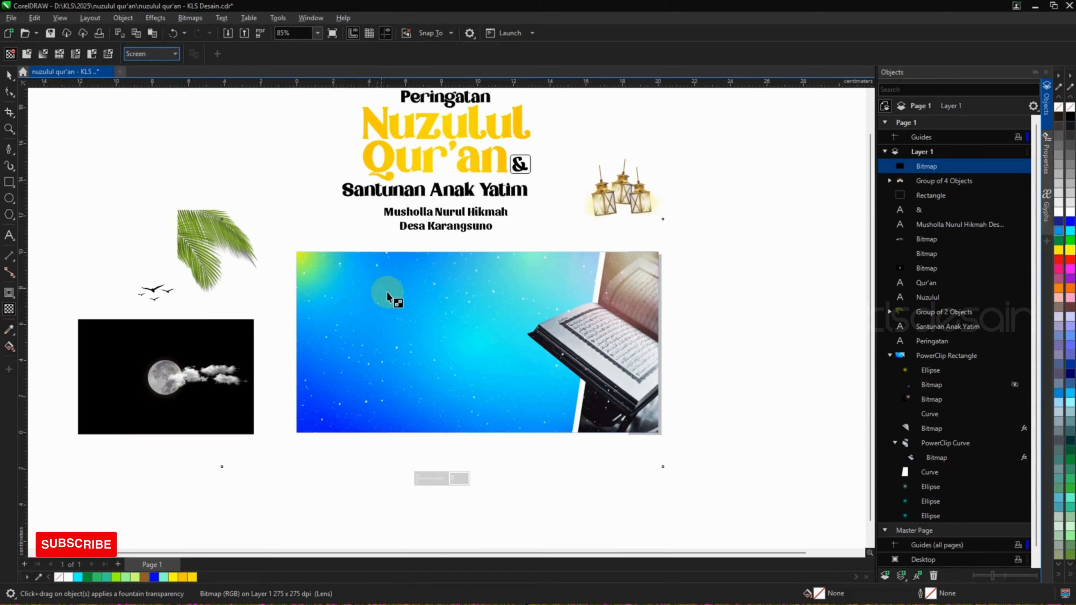
pyautogui.click(8, 75)
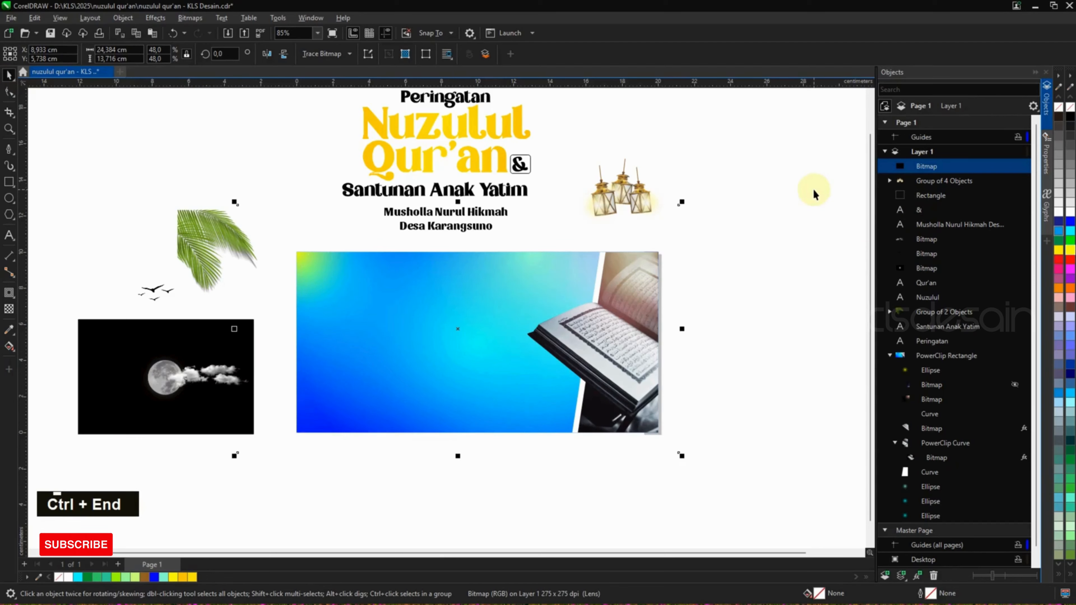
# Send the starry bitmap to the back of the layer and PowerClip it inside the banner rectangle.
pyautogui.hotkey('ctrl', 'End')
pyautogui.rightClick(925, 516)
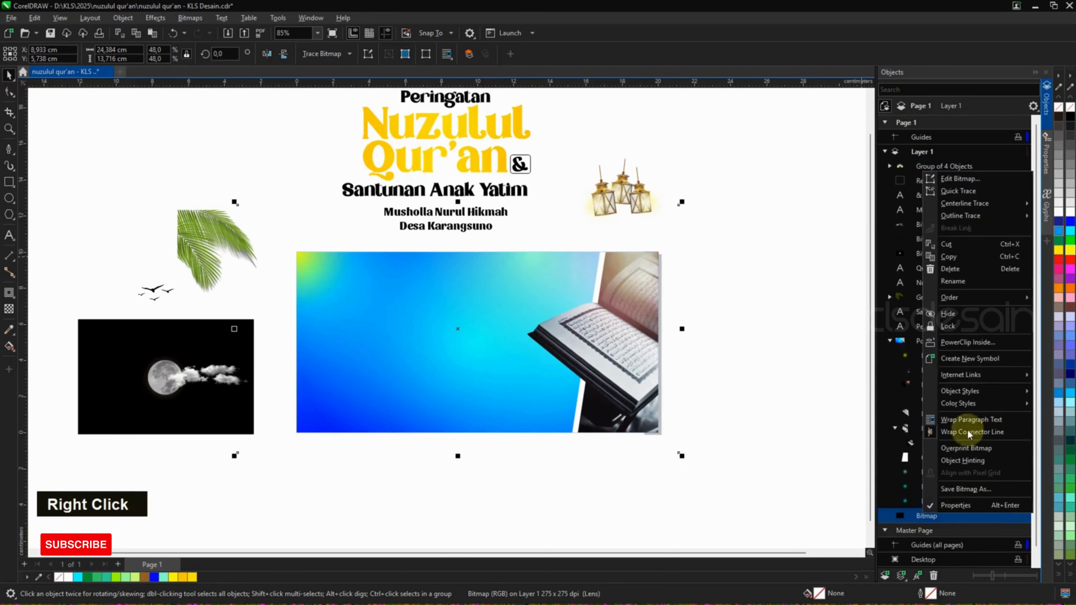
pyautogui.click(969, 347)
pyautogui.click(355, 308)
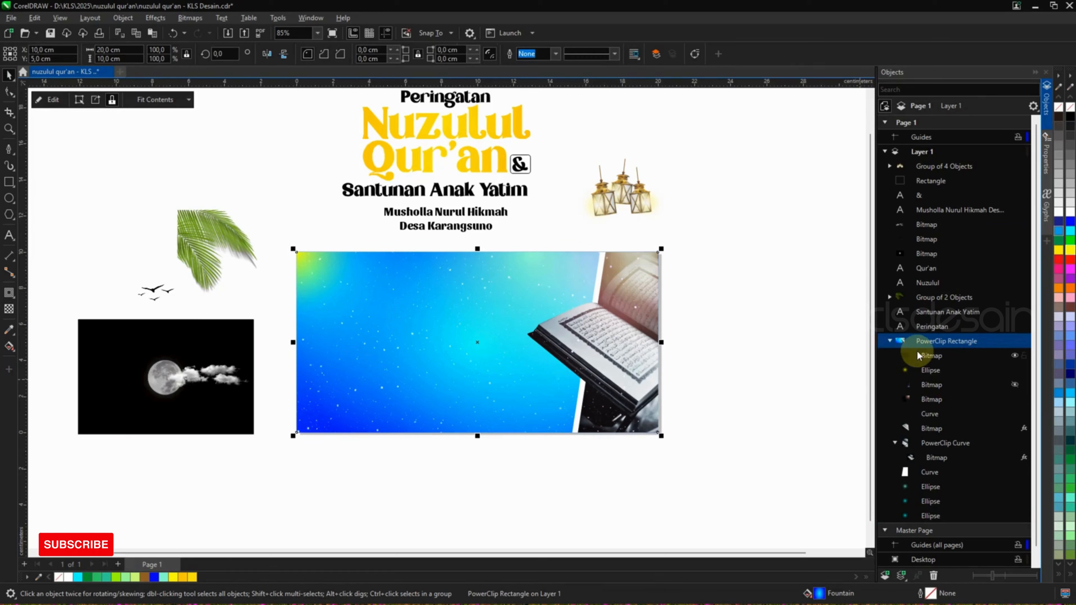
# Move the starry bitmap seven levels down inside the PowerClip, just below the white curve behind the book.
pyautogui.click(919, 355)
pyautogui.hotkey('ctrl', 'pagedown')
pyautogui.hotkey('ctrl', 'pagedown')
pyautogui.hotkey('ctrl', 'pagedown')
pyautogui.hotkey('ctrl', 'pagedown')
pyautogui.hotkey('ctrl', 'pagedown')
pyautogui.hotkey('ctrl', 'pagedown')
pyautogui.hotkey('ctrl', 'pagedown')
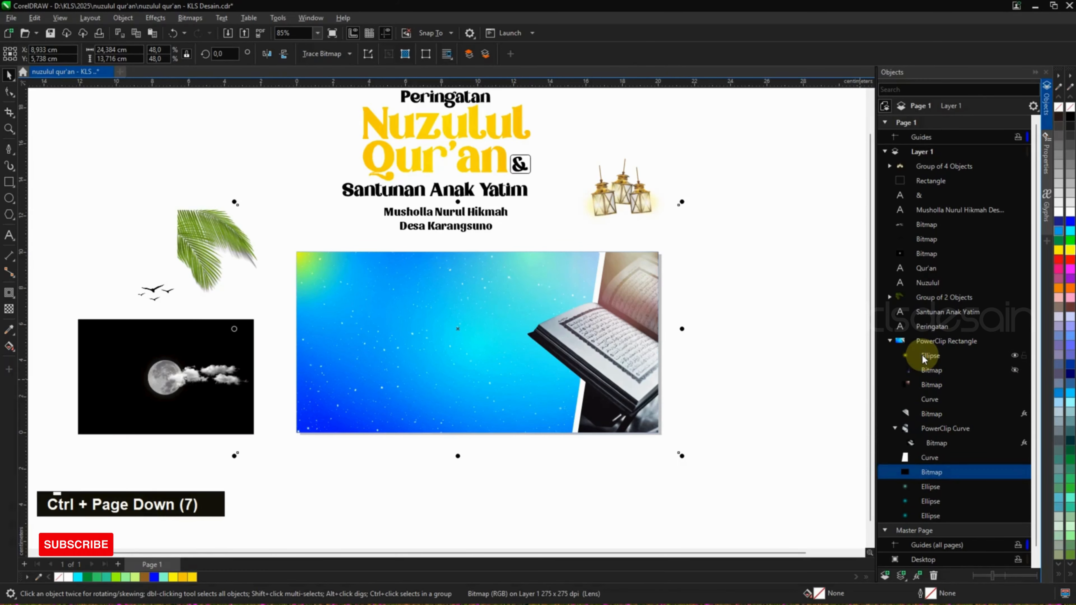
pyautogui.click(714, 508)
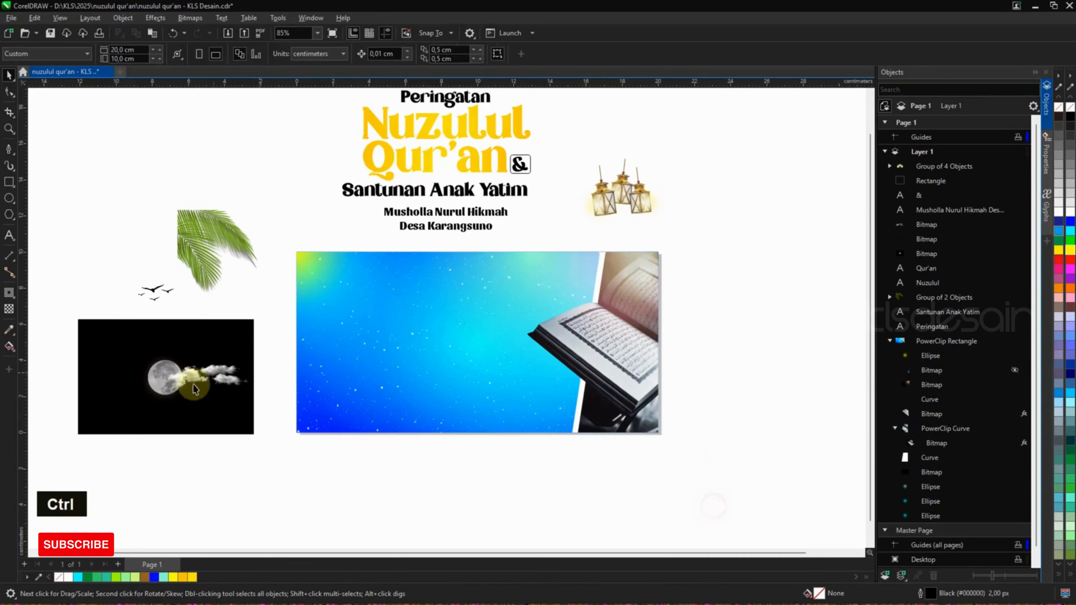
# Place the moon bitmap over the banner beside the book, sized about 12.5 × 7 cm.
pyautogui.click(148, 356)
pyautogui.moveTo(147, 356); pyautogui.dragTo(595, 256)
pyautogui.moveTo(664, 228); pyautogui.dragTo(675, 221)
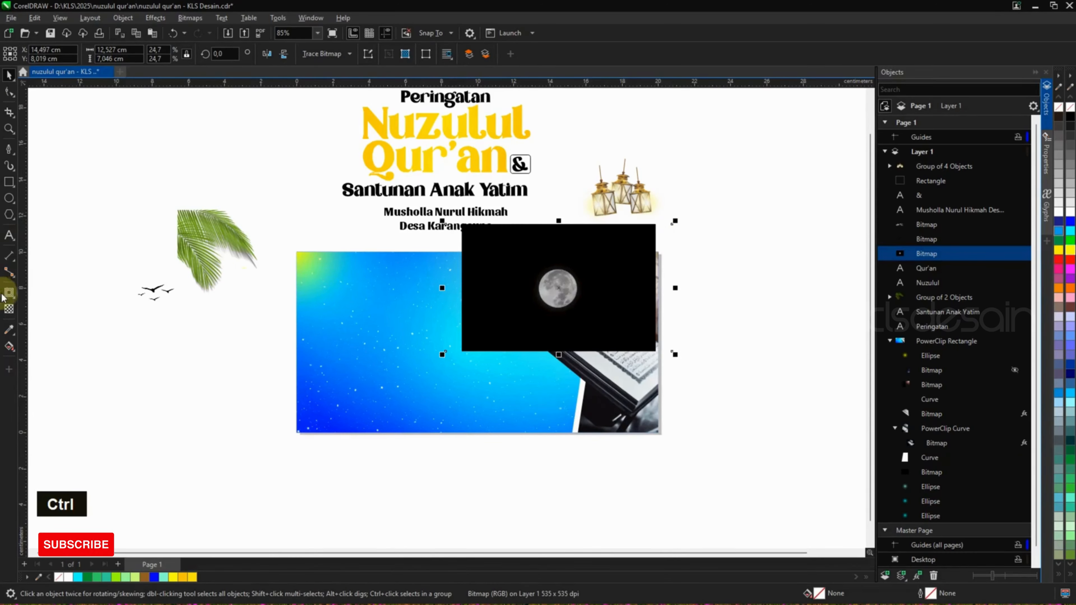
# Apply the Screen merge mode to the moon bitmap to hide its black background.
pyautogui.click(9, 309)
pyautogui.click(157, 53)
pyautogui.click(153, 275)
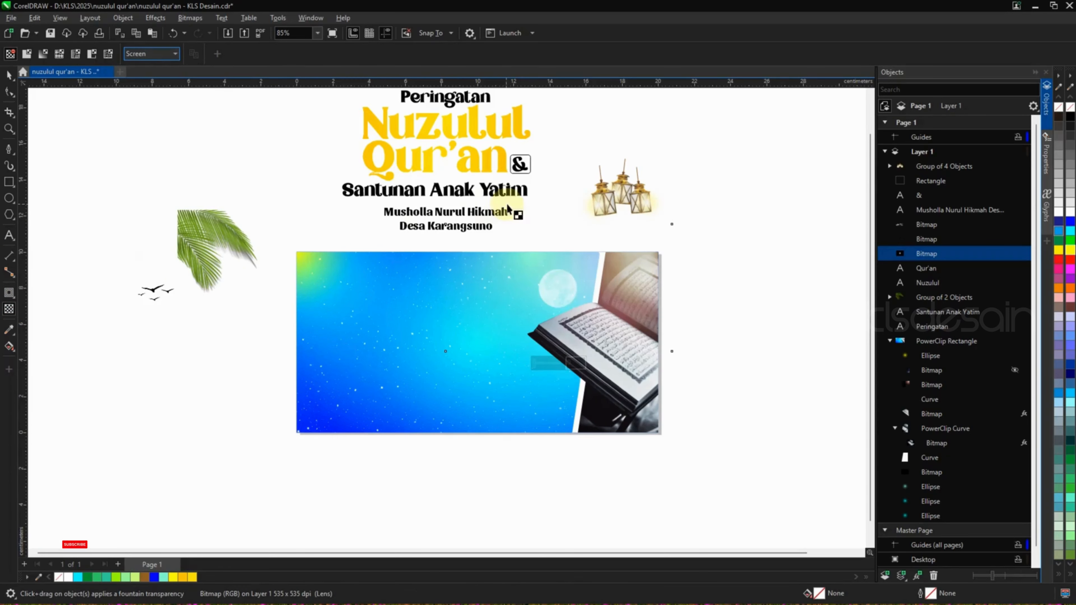
pyautogui.click(10, 76)
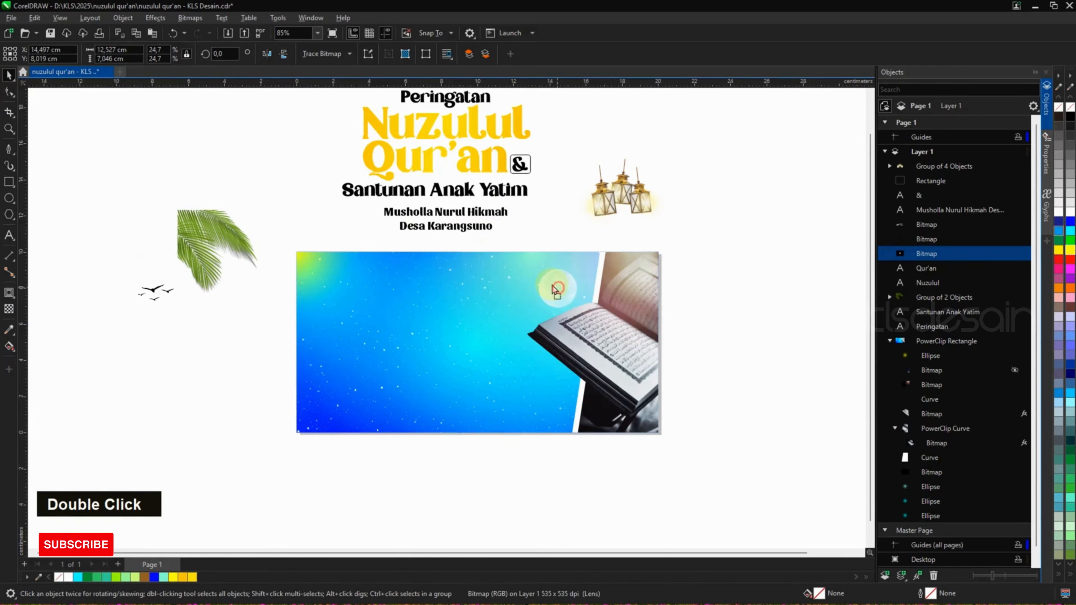
# Shift the moon slightly up and away from the book, and PowerClip it inside the banner rectangle.
pyautogui.doubleClick(554, 289)
pyautogui.rightClick(548, 285)
pyautogui.click(607, 435)
pyautogui.click(484, 419)
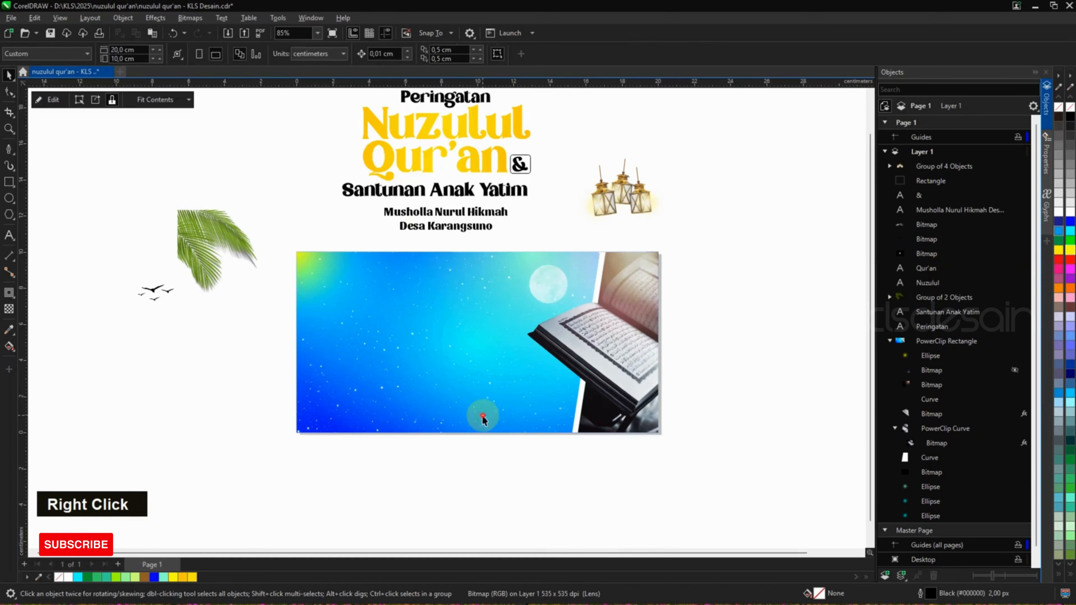
# Lower the moon bitmap seven levels inside the PowerClip so it sits directly above the starry bitmap.
pyautogui.click(934, 342)
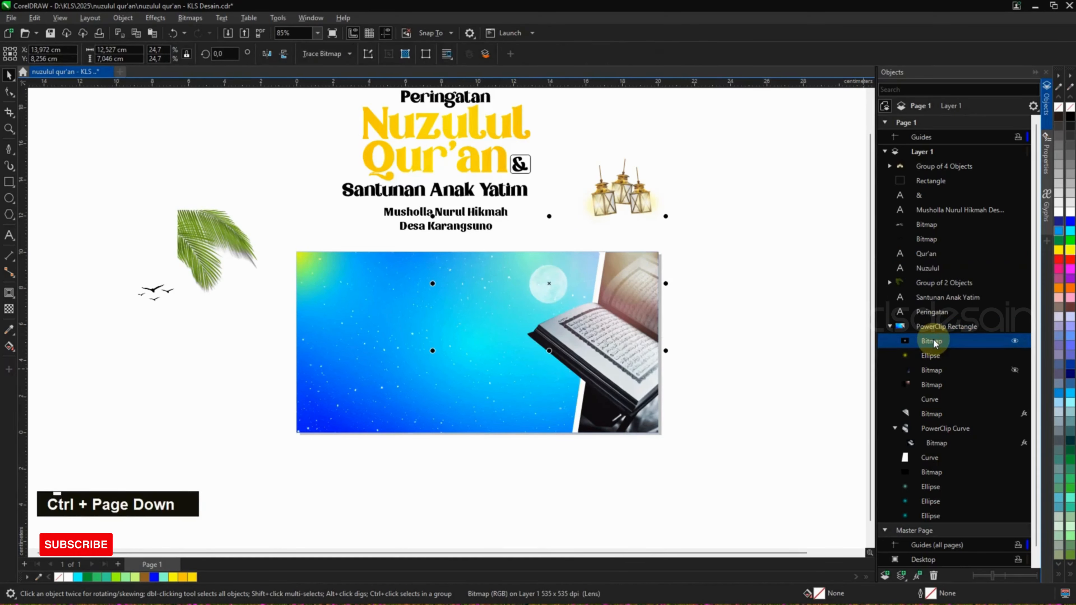
pyautogui.hotkey('ctrl', 'pagedown')
pyautogui.hotkey('ctrl', 'pagedown')
pyautogui.hotkey('ctrl', 'pagedown')
pyautogui.hotkey('ctrl', 'pagedown')
pyautogui.hotkey('ctrl', 'pagedown')
pyautogui.hotkey('ctrl', 'pagedown')
pyautogui.hotkey('ctrl', 'pagedown')
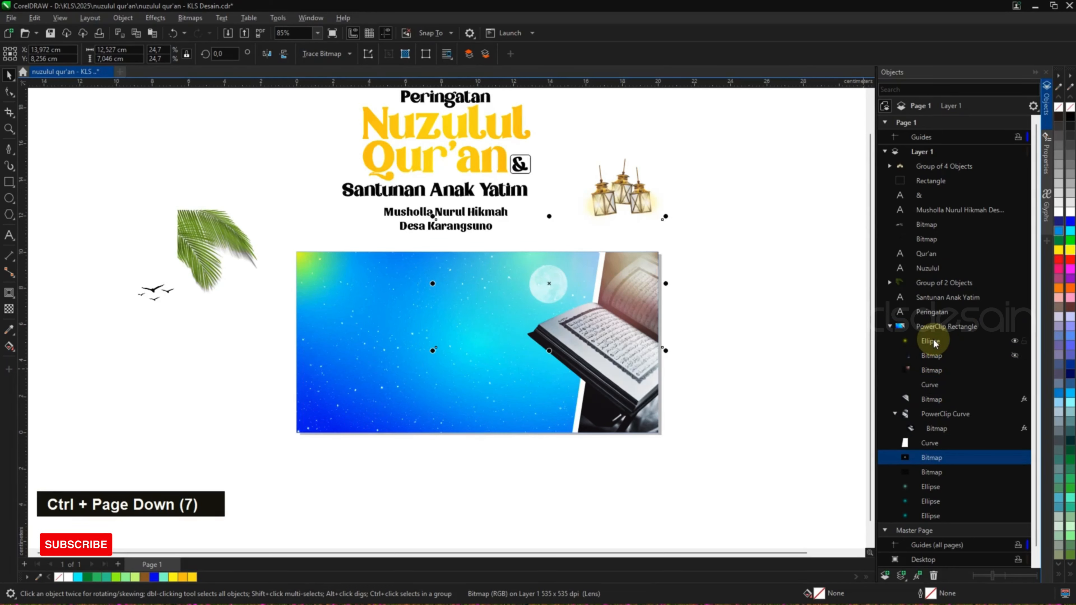
# Place the lantern group beside the moon at the banner's upper edge and PowerClip it inside the banner rectangle.
pyautogui.click(647, 189)
pyautogui.moveTo(647, 188); pyautogui.dragTo(600, 268)
pyautogui.scroll(2, 607, 274)
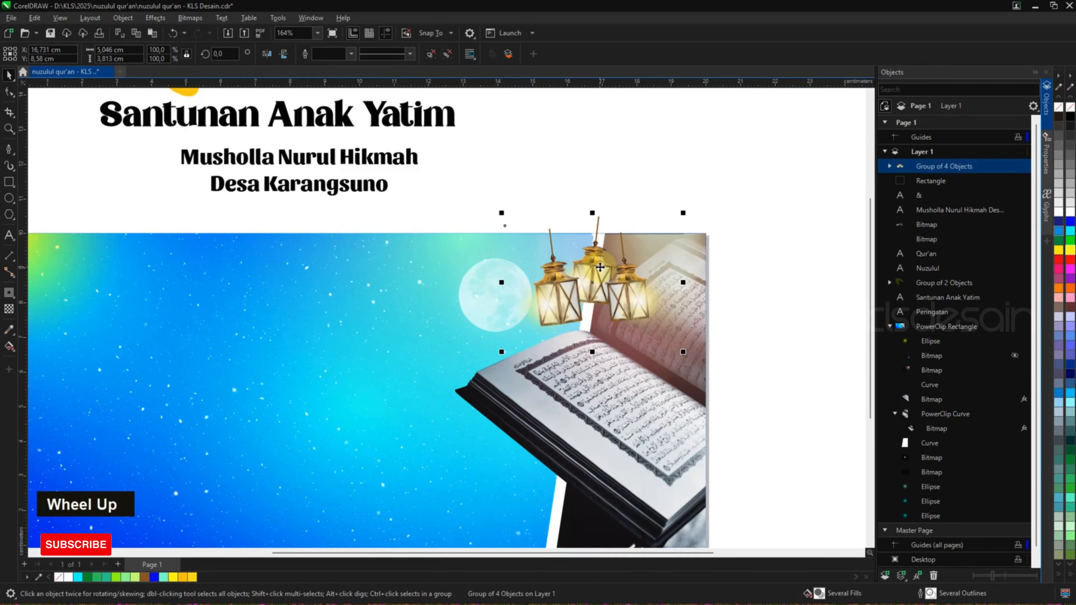
pyautogui.rightClick(600, 267)
pyautogui.click(617, 452)
pyautogui.scroll(-2, 716, 271)
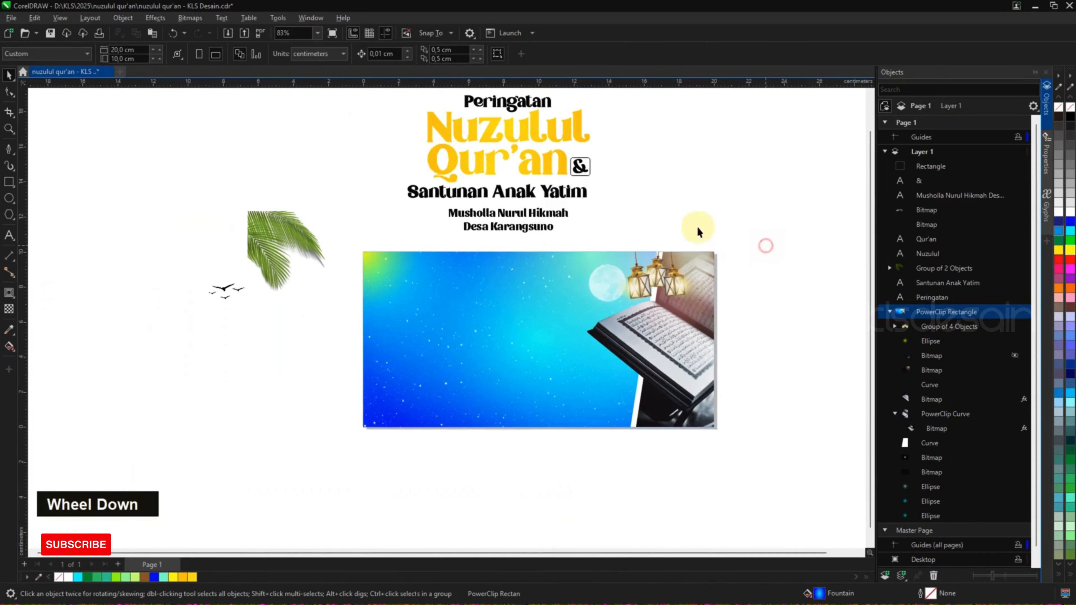
# Place the white cloud bitmap on the banner near its upper edge, on the palm side of the moon.
pyautogui.click(241, 310)
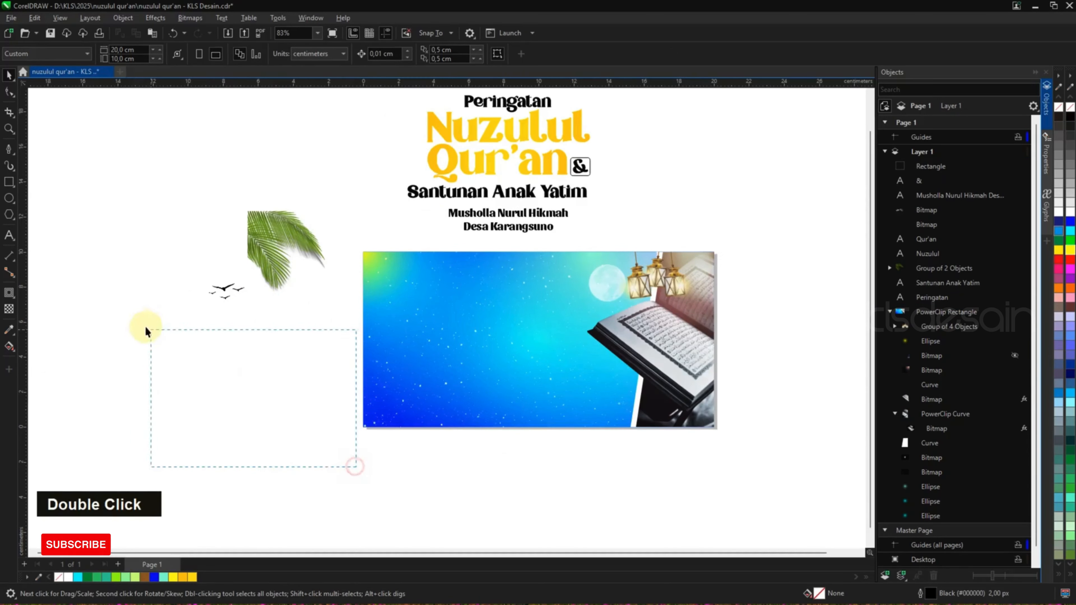
pyautogui.moveTo(146, 327); pyautogui.dragTo(121, 304)
pyautogui.moveTo(279, 369); pyautogui.dragTo(537, 267)
pyautogui.click(624, 221)
# Place the flying birds bitmap over the moon, beside the lanterns.
pyautogui.moveTo(233, 291); pyautogui.dragTo(617, 288)
pyautogui.doubleClick(693, 217)
pyautogui.scroll(2, 620, 302)
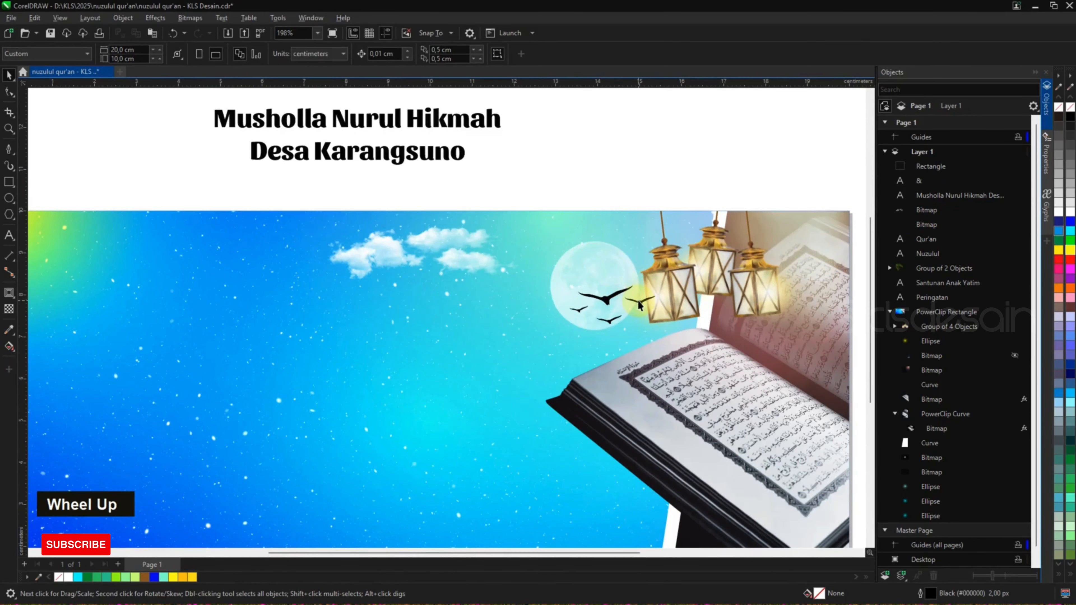
# Place the palm leaf group on the banner and align its top and left edges with the banner rectangle.
pyautogui.scroll(-5, 640, 305)
pyautogui.moveTo(373, 254); pyautogui.dragTo(506, 301)
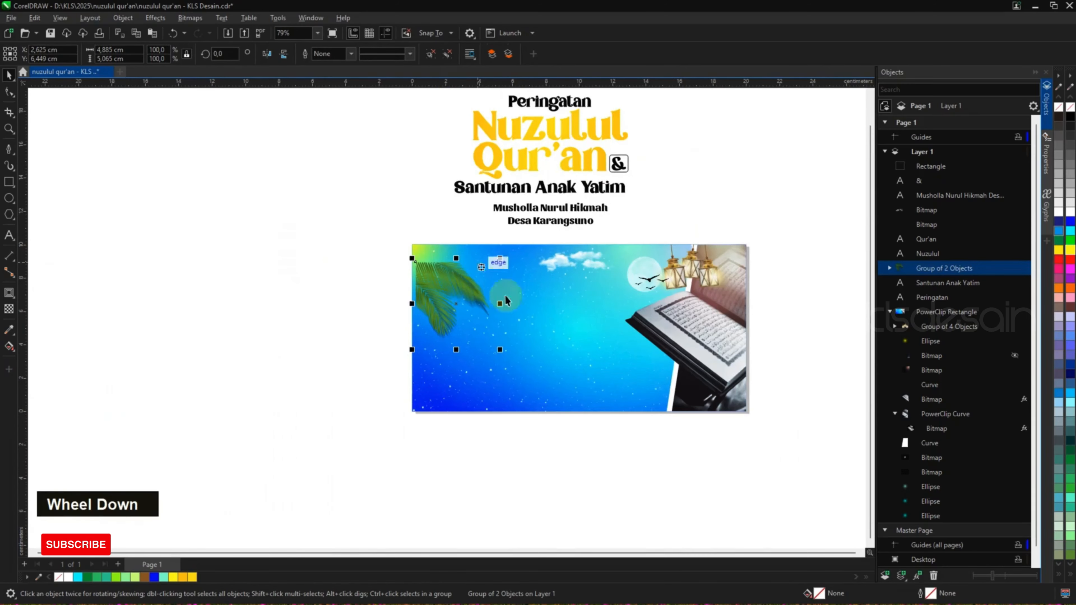
pyautogui.keyDown('shift'); pyautogui.click(514, 365); pyautogui.keyUp('shift')
pyautogui.press('t')
pyautogui.press('l')
pyautogui.click(308, 187)
pyautogui.scroll(2, 437, 242)
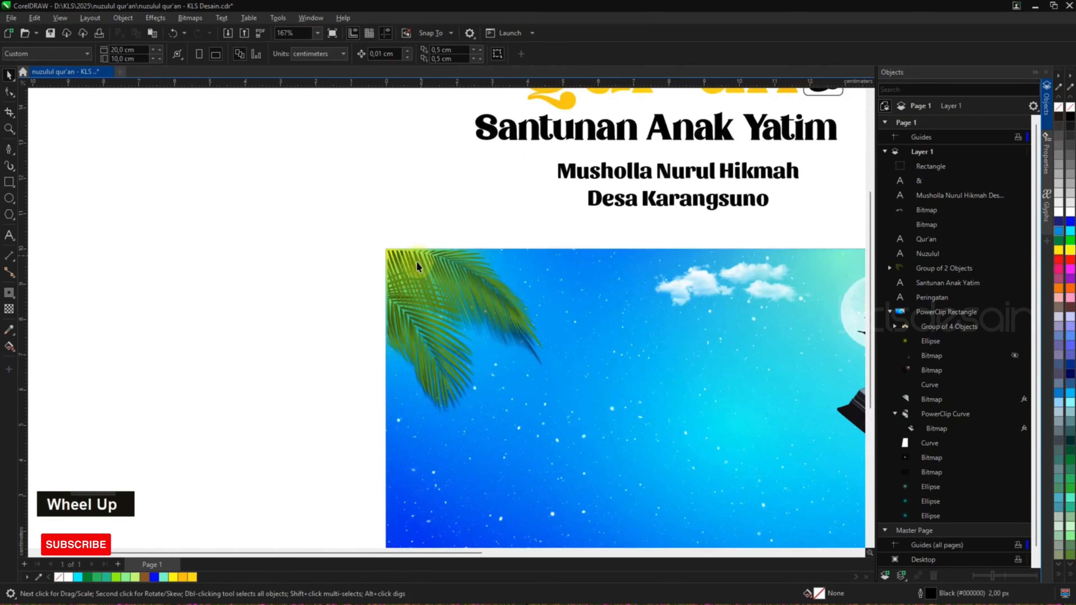
pyautogui.scroll(1, 420, 267)
# Scale the palm leaves to 94.8% into the banner's upper-left corner and PowerClip them inside the banner.
pyautogui.click(451, 284)
pyautogui.scroll(-2, 424, 289)
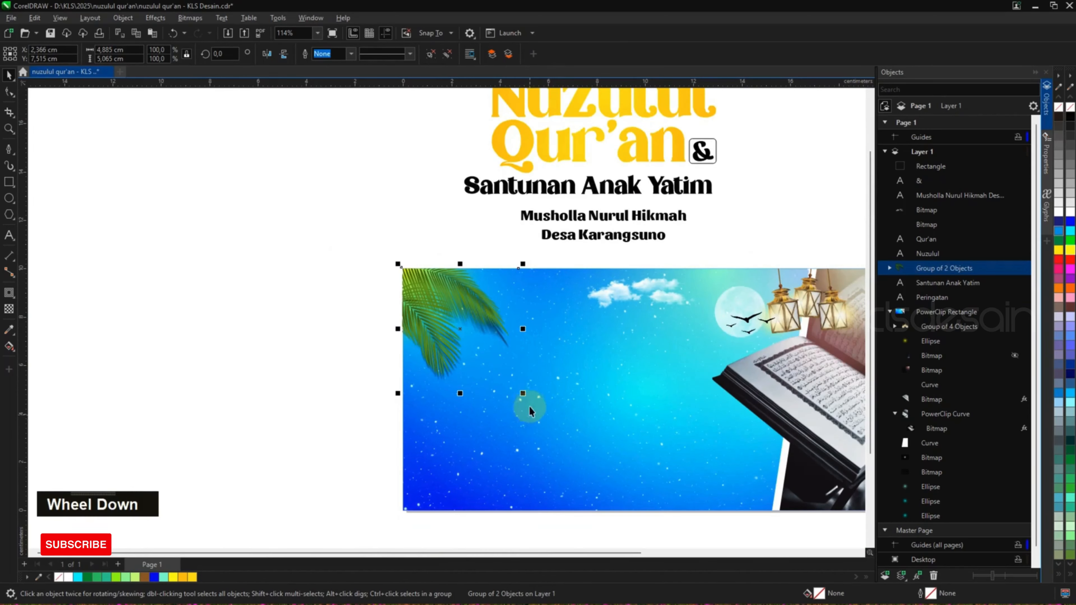
pyautogui.scroll(-1, 365, 322)
pyautogui.rightClick(363, 277)
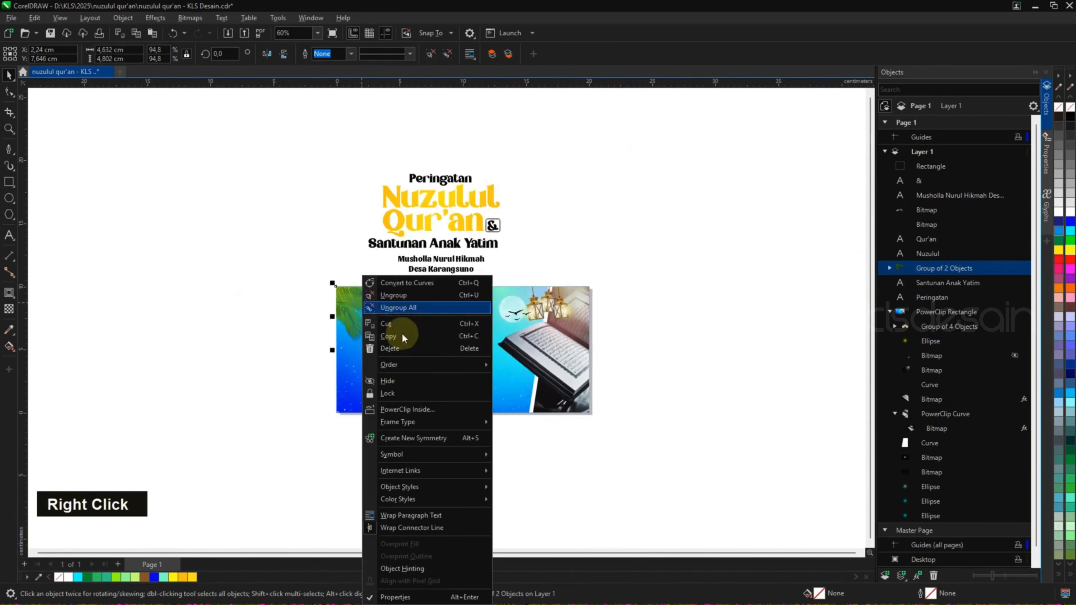
pyautogui.click(428, 410)
pyautogui.click(487, 356)
pyautogui.click(636, 226)
pyautogui.scroll(1, 499, 326)
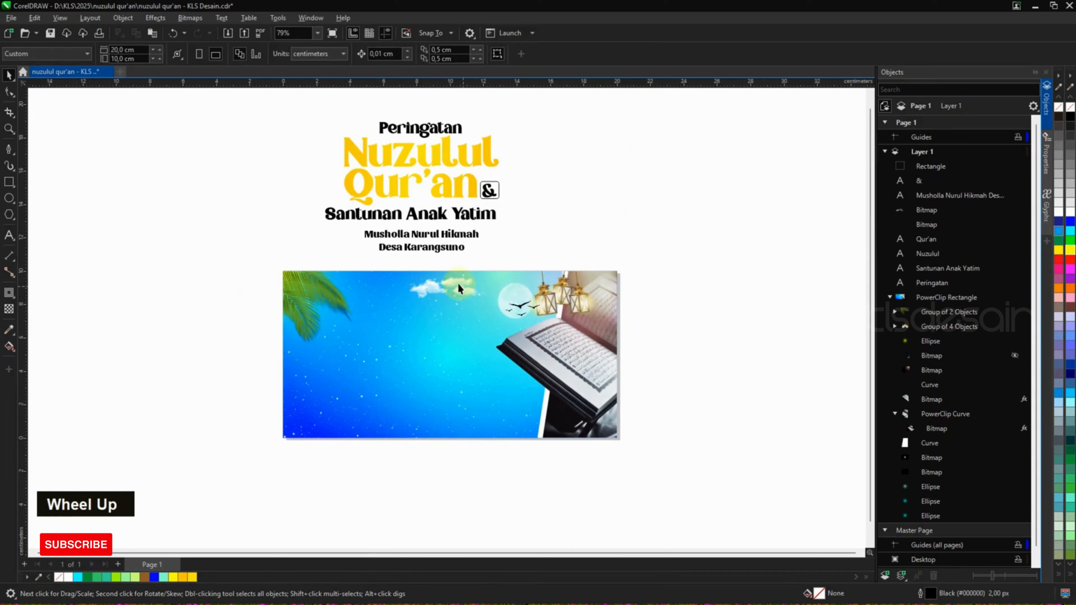
# Duplicate the clouds over the palm leaves and PowerClip the copy inside the banner rectangle.
pyautogui.moveTo(460, 287); pyautogui.dragTo(334, 343)
pyautogui.rightClick(316, 324)
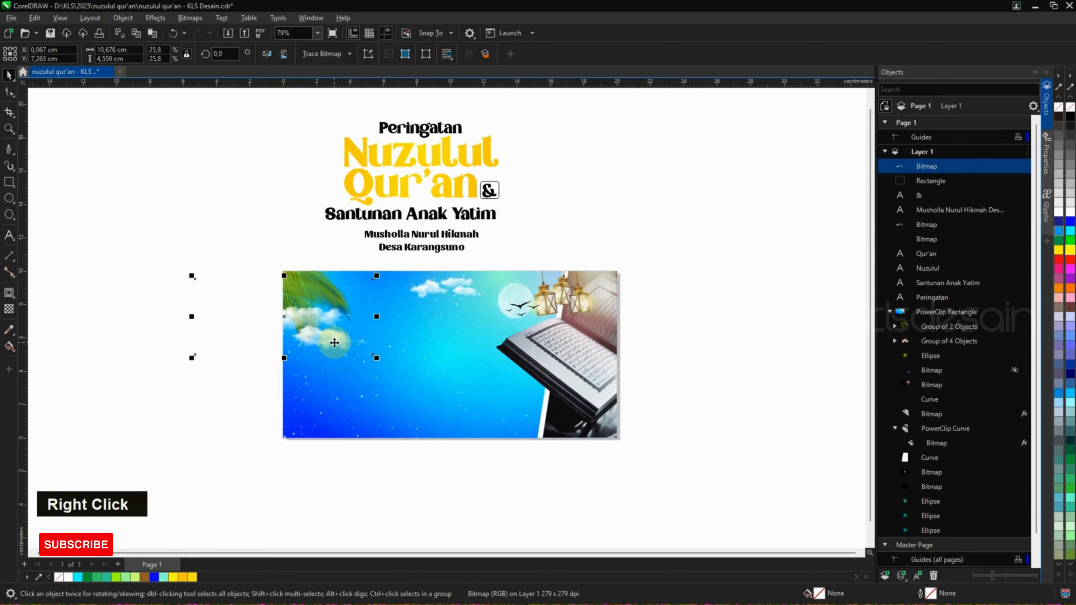
pyautogui.rightClick(334, 343)
pyautogui.click(373, 221)
pyautogui.click(442, 394)
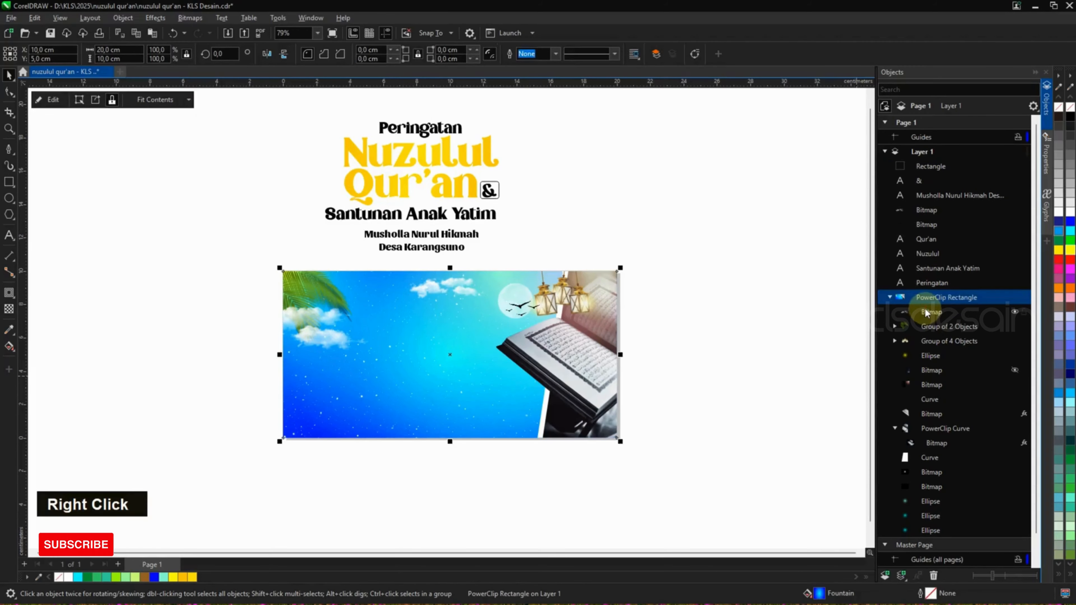
# Move the duplicated clouds one level down inside the PowerClip, behind the palm leaves.
pyautogui.click(925, 313)
pyautogui.hotkey('ctrl', 'pagedown')
pyautogui.click(652, 205)
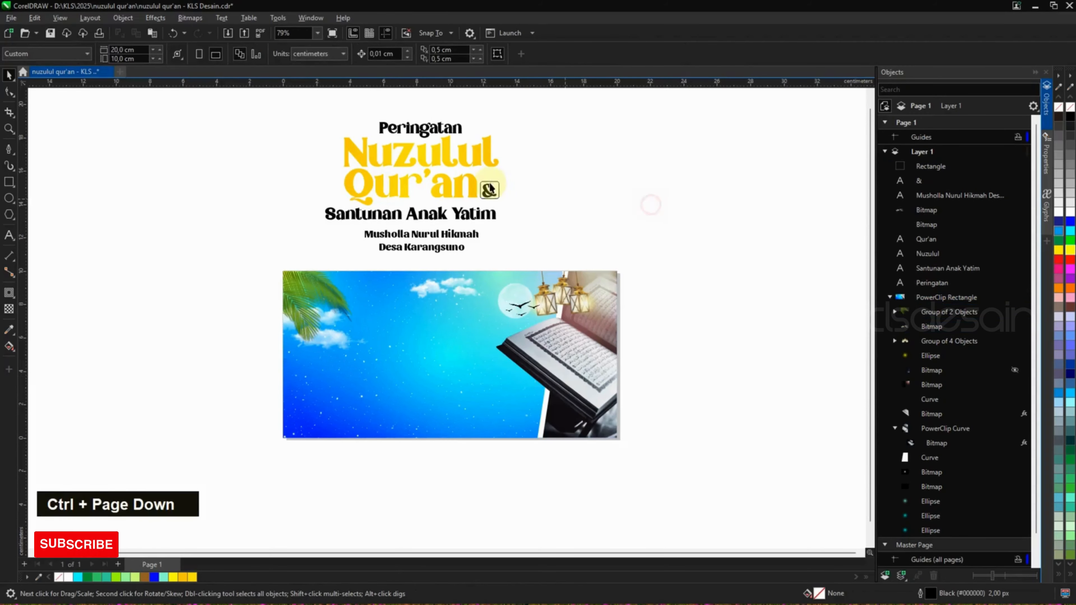
# Select all the title and venue text, including the framed ampersand, and move it down onto the banner beside the book.
pyautogui.click(428, 148)
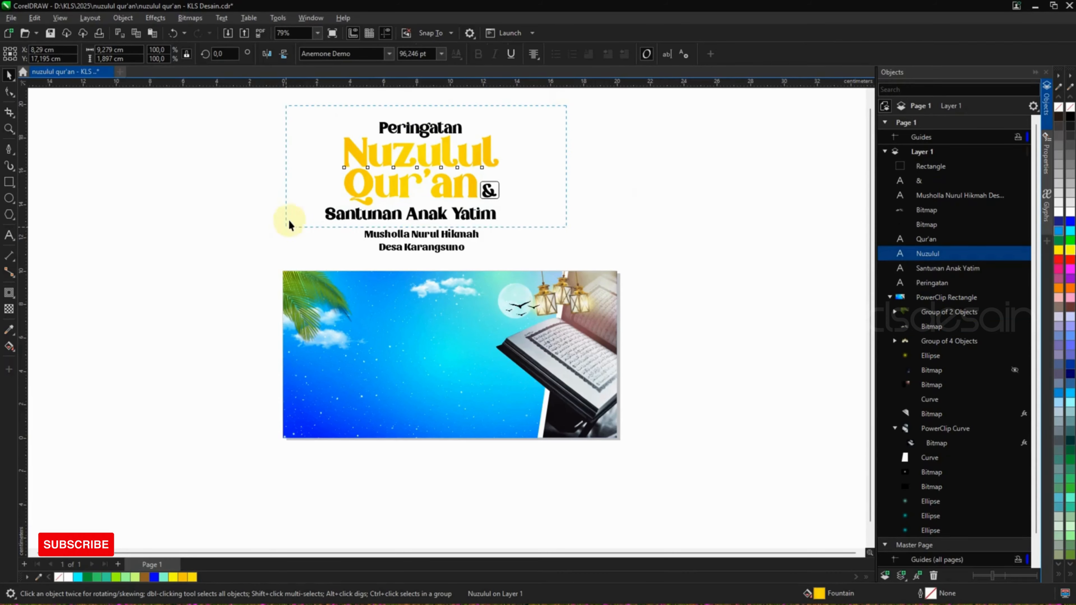
pyautogui.moveTo(287, 229); pyautogui.dragTo(288, 260)
pyautogui.moveTo(443, 149); pyautogui.dragTo(443, 335)
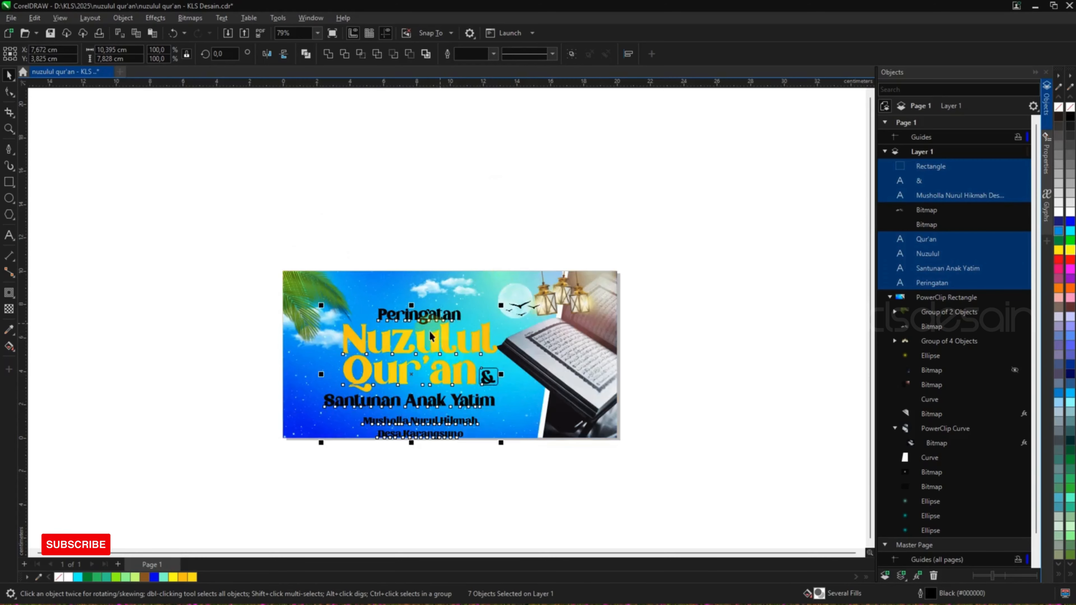
pyautogui.click(543, 230)
# Group the words Nuzulul and Qur'an.
pyautogui.scroll(1, 441, 330)
pyautogui.scroll(2, 440, 331)
pyautogui.click(530, 343)
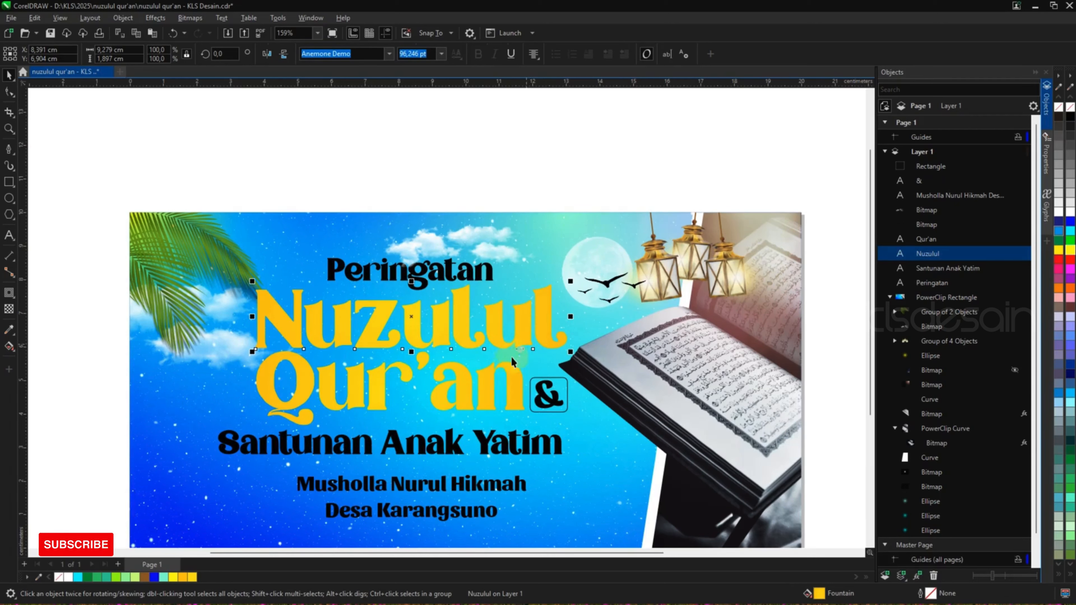
pyautogui.keyDown('shift'); pyautogui.click(508, 367); pyautogui.keyUp('shift')
pyautogui.hotkey('ctrl', 'g')
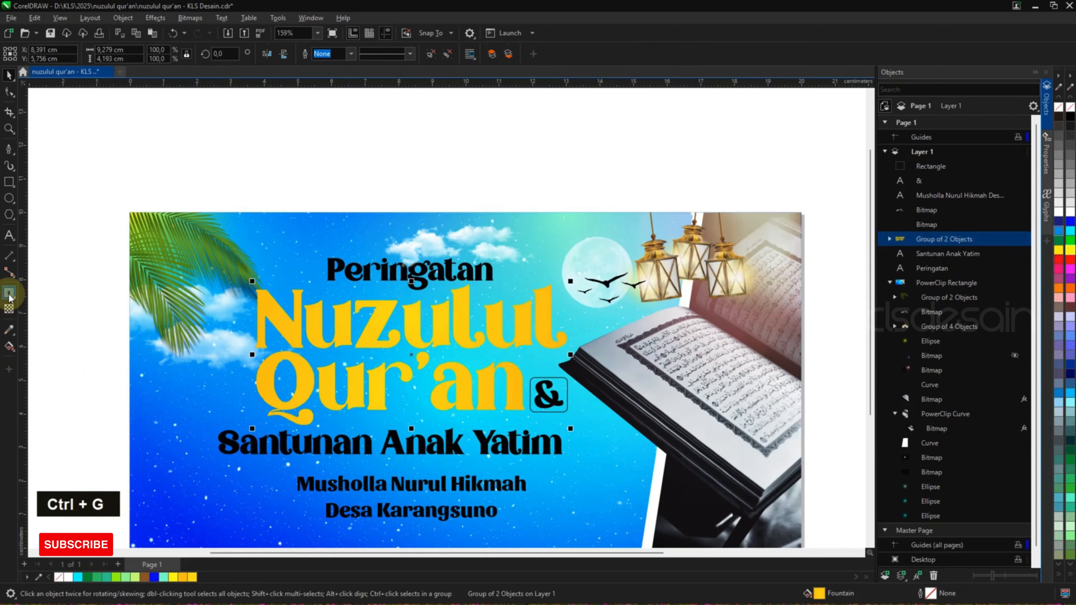
# Add an outside contour around the Nuzulul Qur'an group and break it apart into a separate curve.
pyautogui.click(9, 292)
pyautogui.moveTo(555, 298); pyautogui.dragTo(824, 262)
pyautogui.hotkey('ctrl', 'k')
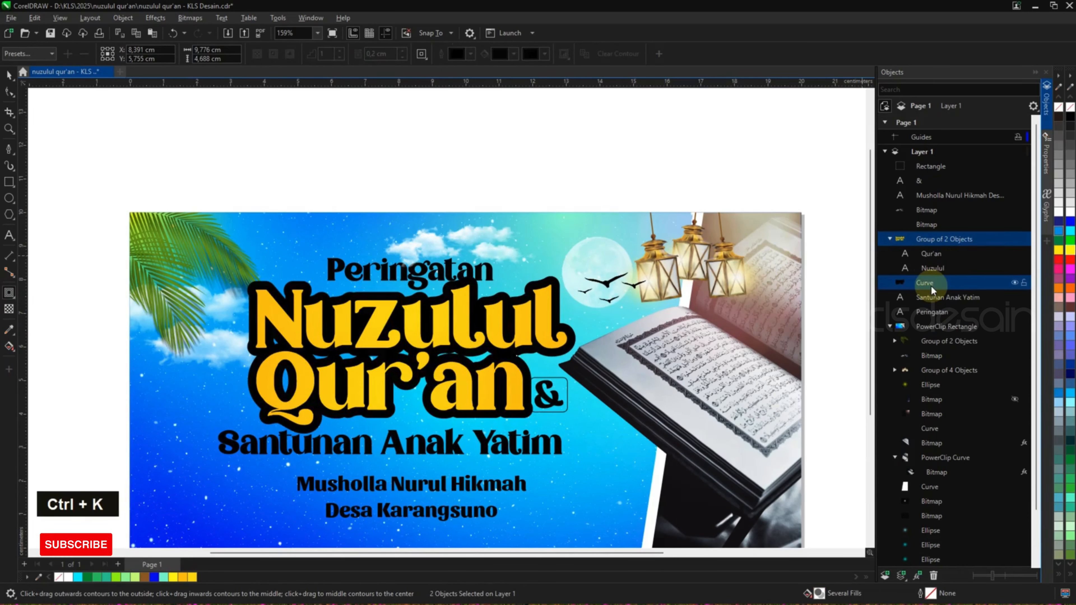
pyautogui.click(8, 75)
# Apply the banner's blue fountain fill to the contour curve behind the Nuzulul Qur'an title.
pyautogui.click(339, 225)
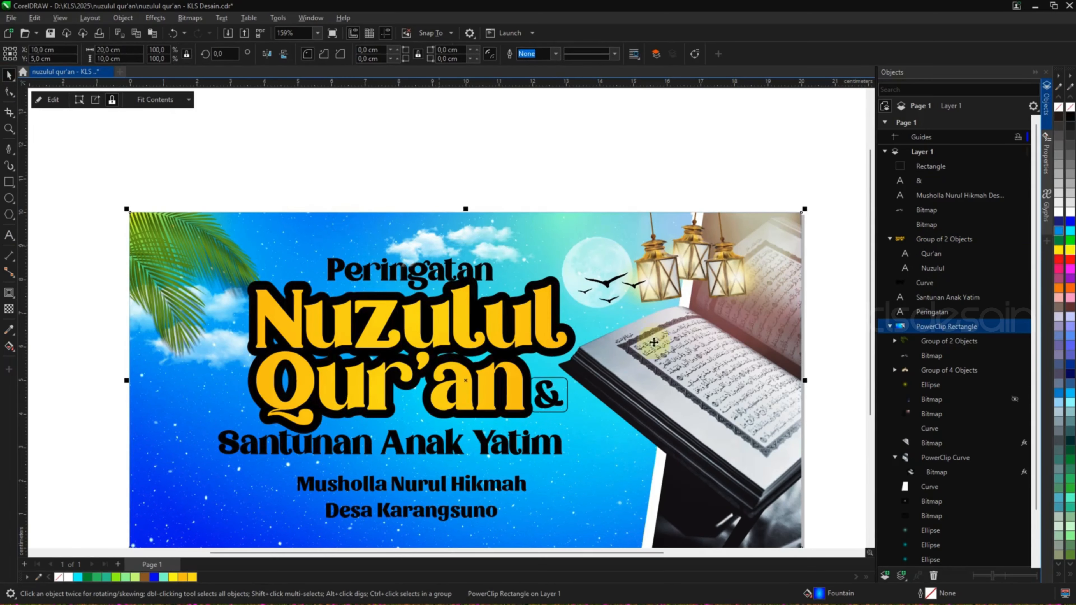
pyautogui.scroll(3, 521, 413)
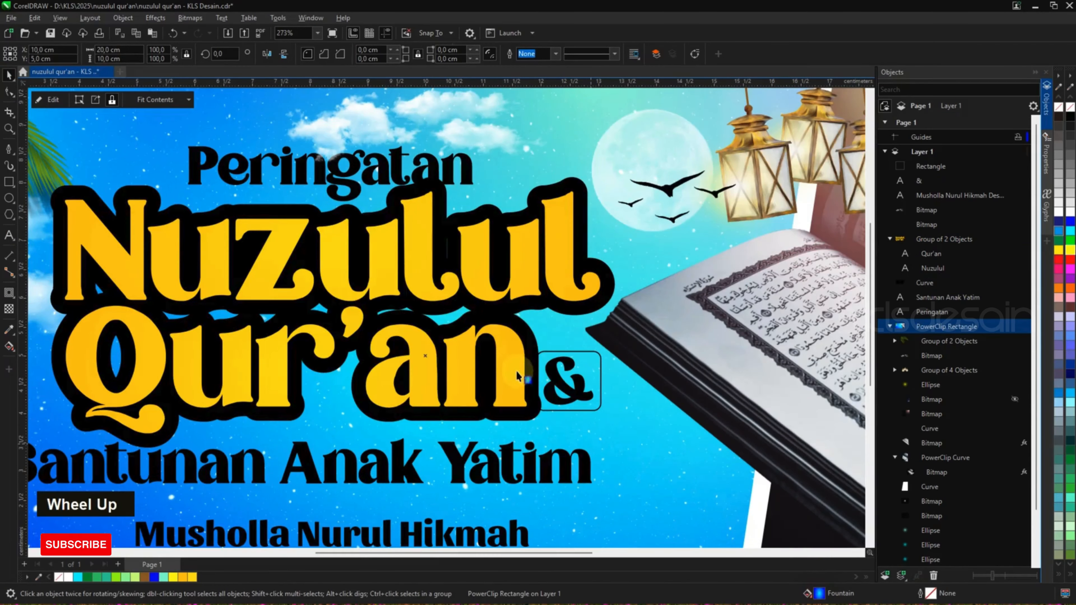
pyautogui.scroll(-3, 530, 345)
pyautogui.click(558, 332)
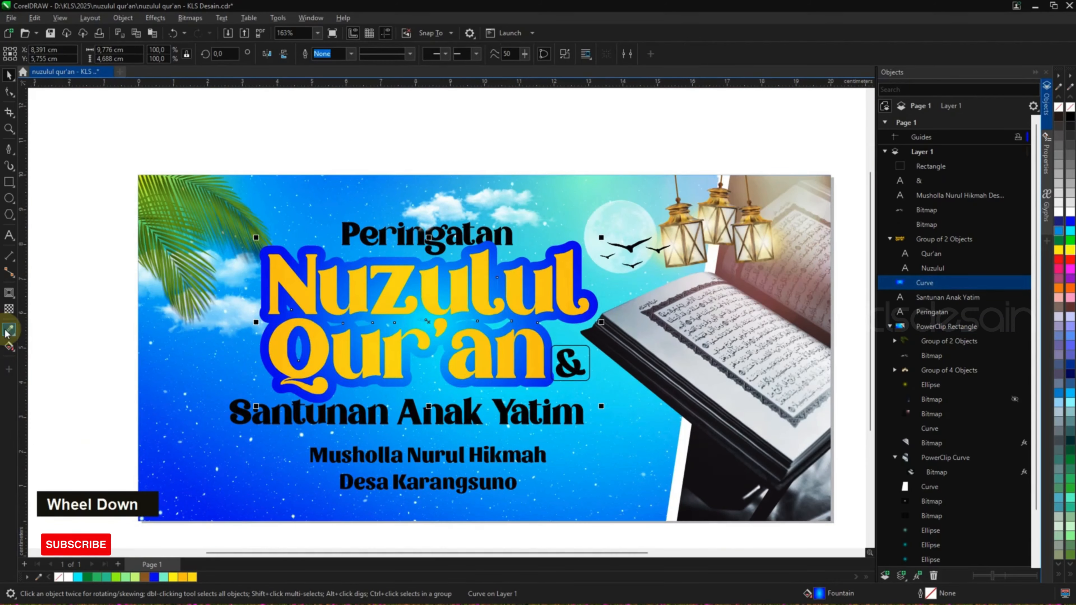
# Set the centre colour of the contour curve's fountain fill to #0095FF and stretch the fill outward past the title.
pyautogui.click(9, 346)
pyautogui.click(429, 322)
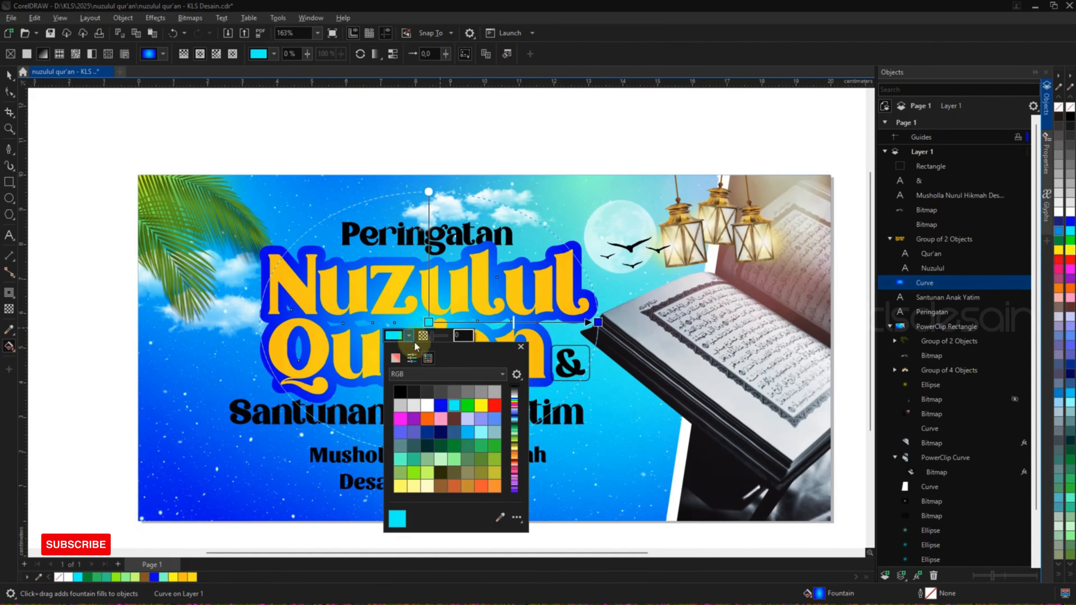
pyautogui.click(434, 472)
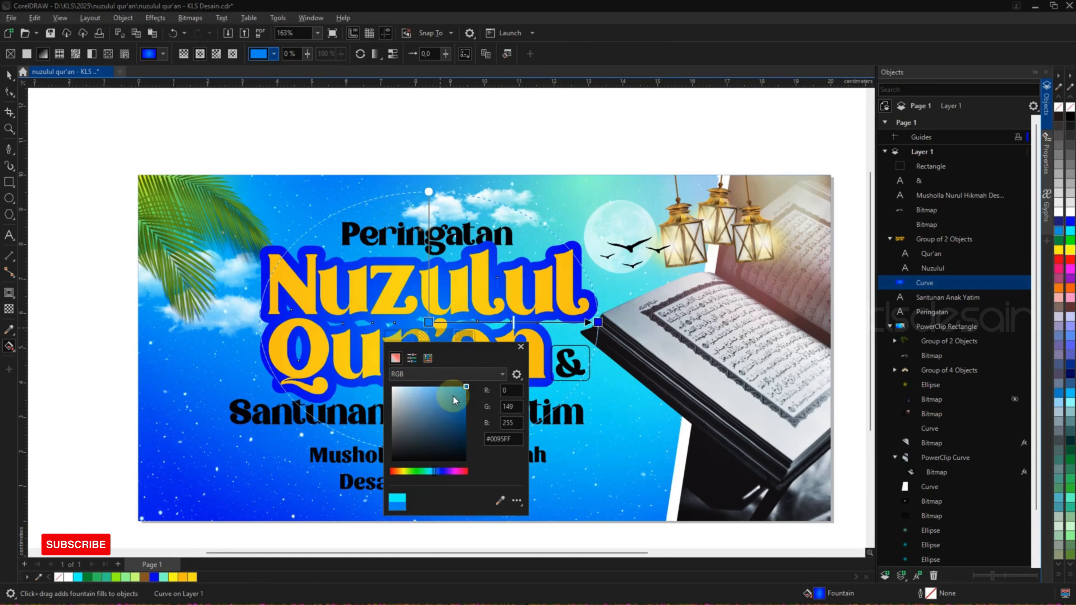
pyautogui.doubleClick(597, 323)
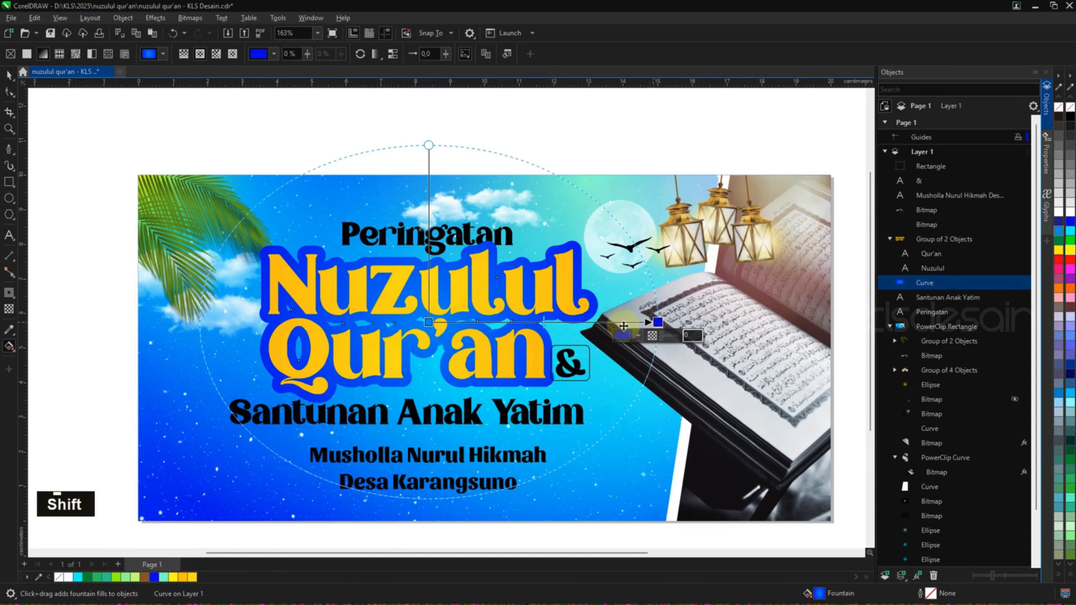
pyautogui.click(8, 75)
# Duplicate the Nuzulul Qur'an title group with a slight downward offset and place the copy between the title and the contour curve.
pyautogui.scroll(3, 498, 252)
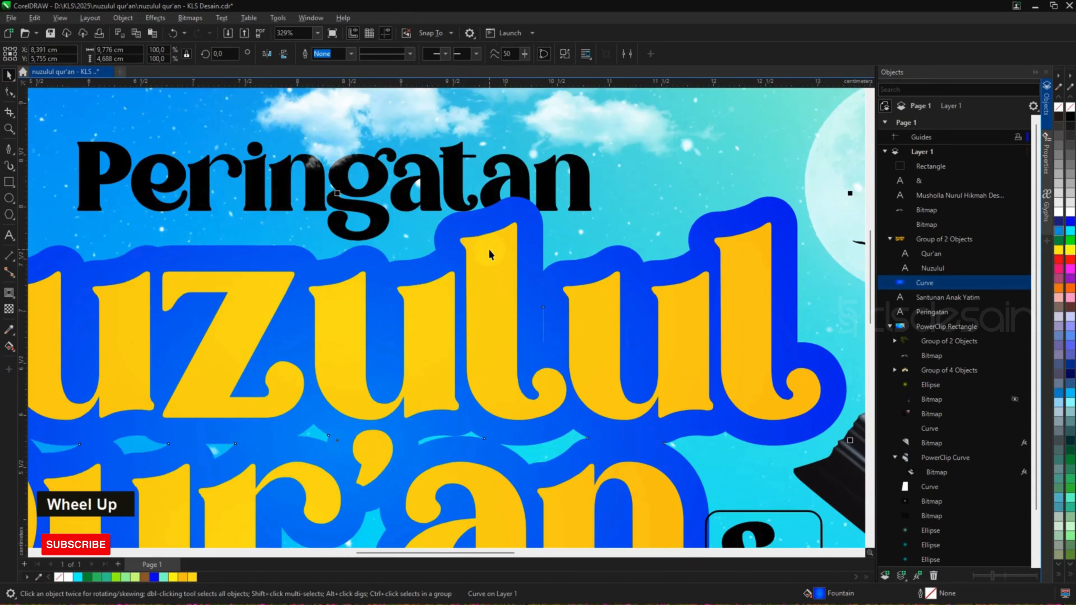
pyautogui.moveTo(496, 252); pyautogui.dragTo(492, 257)
pyautogui.keyDown('shift'); pyautogui.rightClick(492, 257); pyautogui.keyUp('shift')
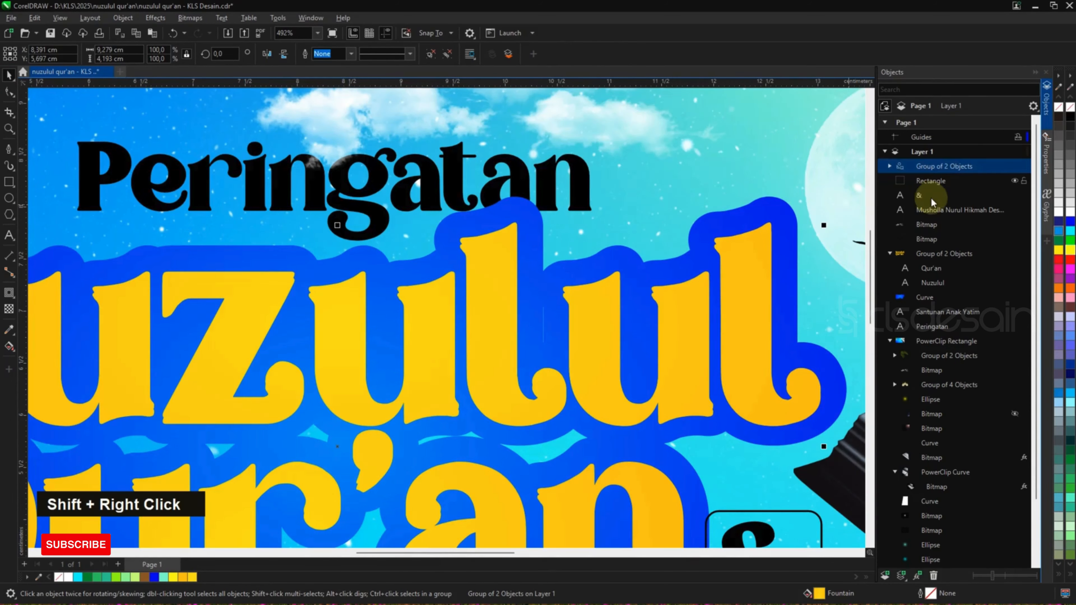
pyautogui.moveTo(933, 165); pyautogui.dragTo(923, 296)
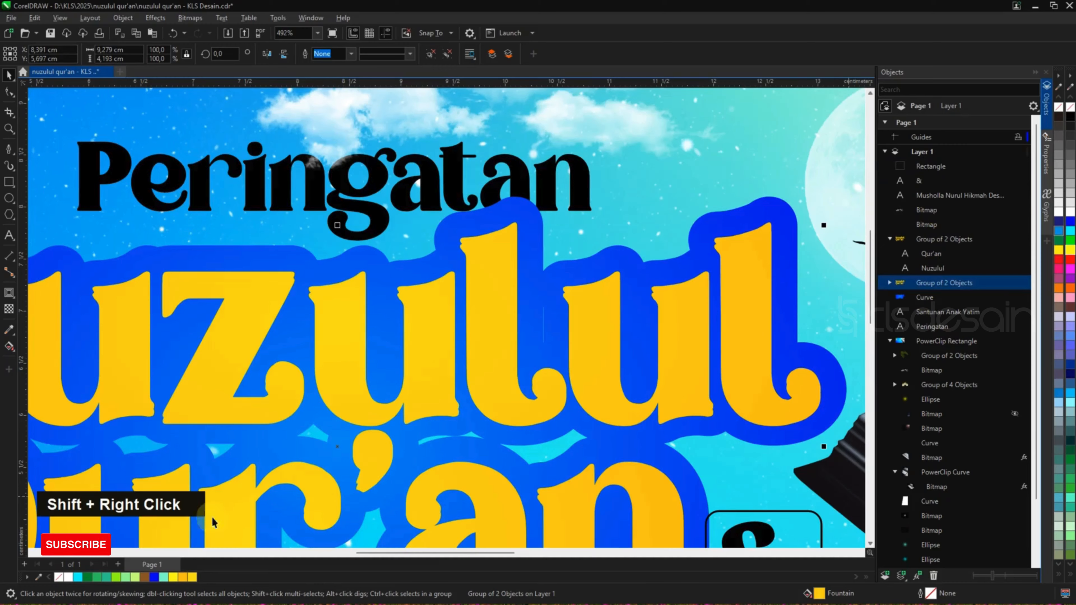
# Fill the offset title copy with the uniform dark navy #00003B.
pyautogui.click(154, 578)
pyautogui.scroll(-2, 546, 272)
pyautogui.doubleClick(817, 596)
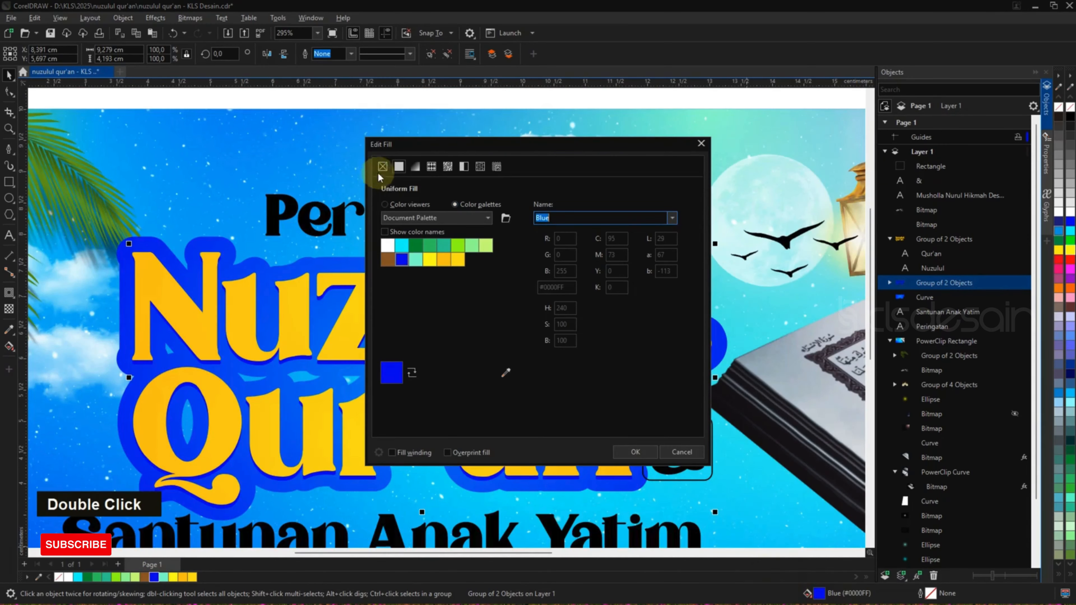
pyautogui.click(398, 204)
pyautogui.click(510, 328)
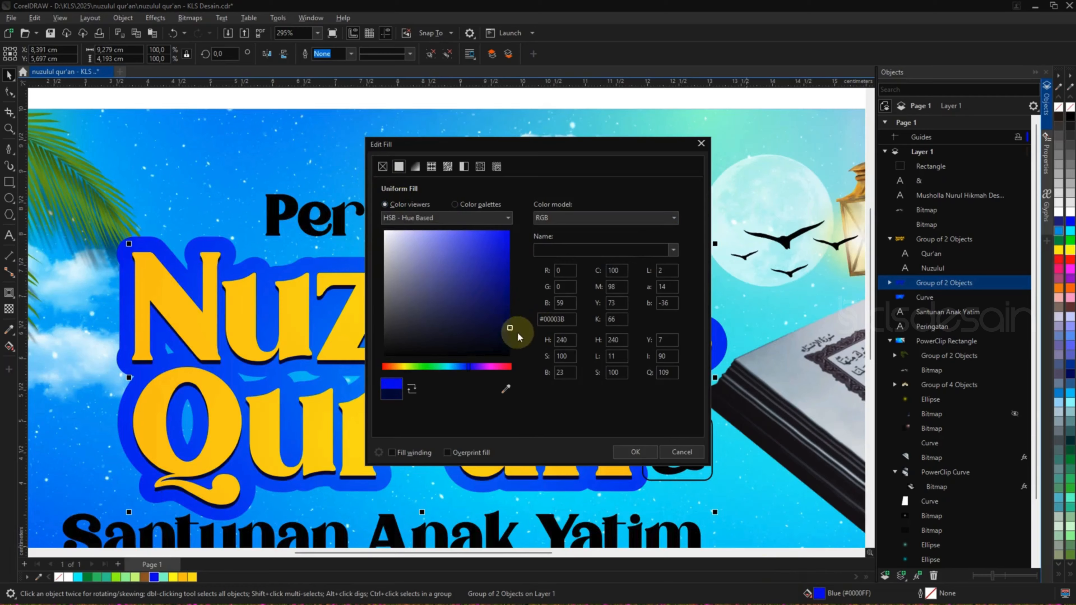
pyautogui.click(636, 452)
# Extrude the blue contour curve straight down at a shallow depth and break the extrusion apart from it.
pyautogui.scroll(-3, 555, 356)
pyautogui.scroll(2, 533, 356)
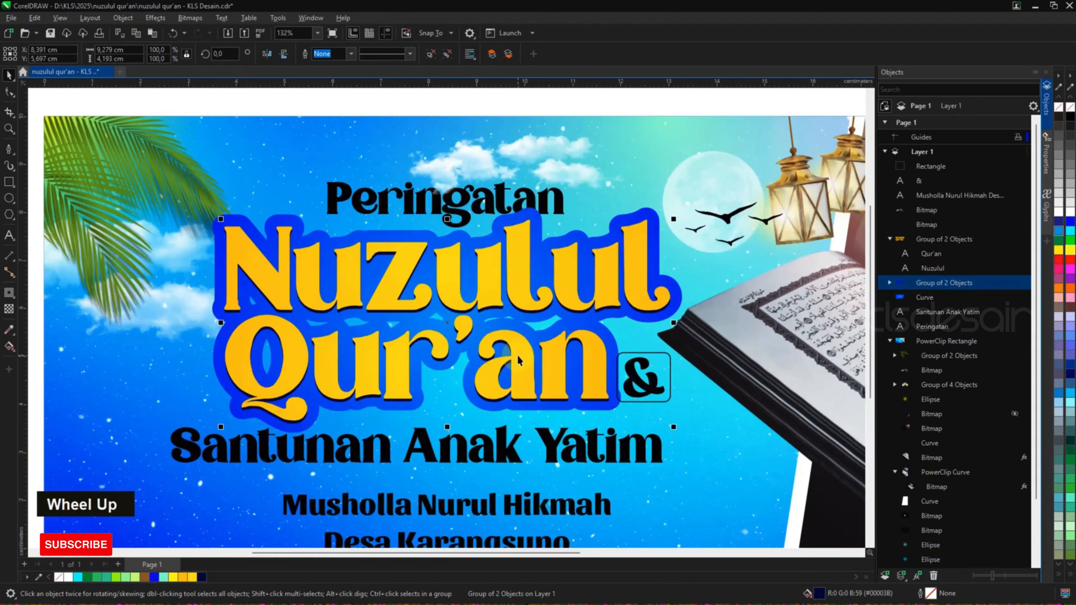
pyautogui.click(608, 339)
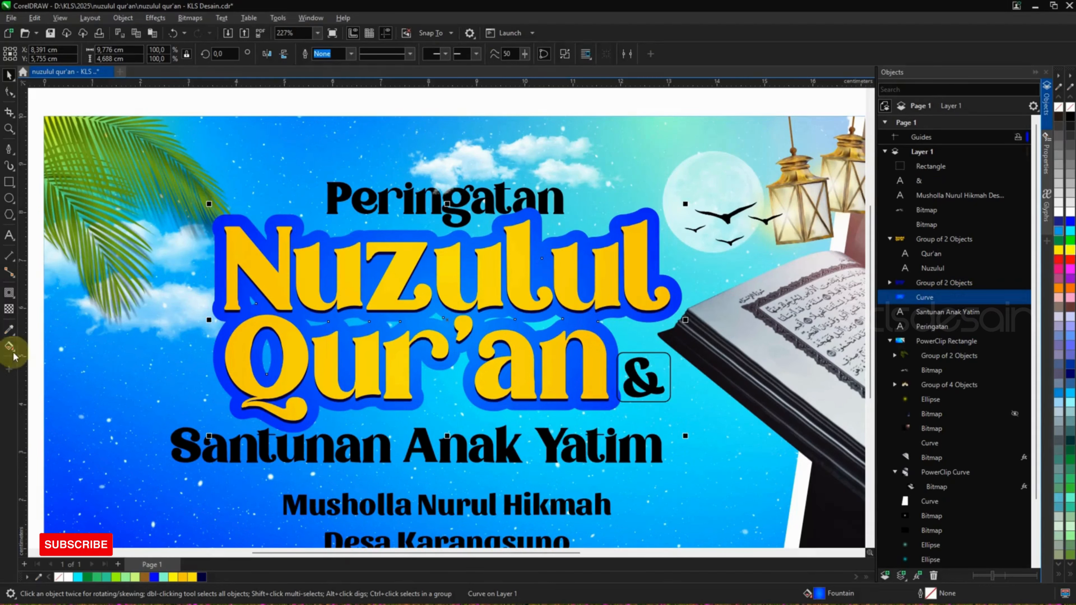
pyautogui.click(9, 299)
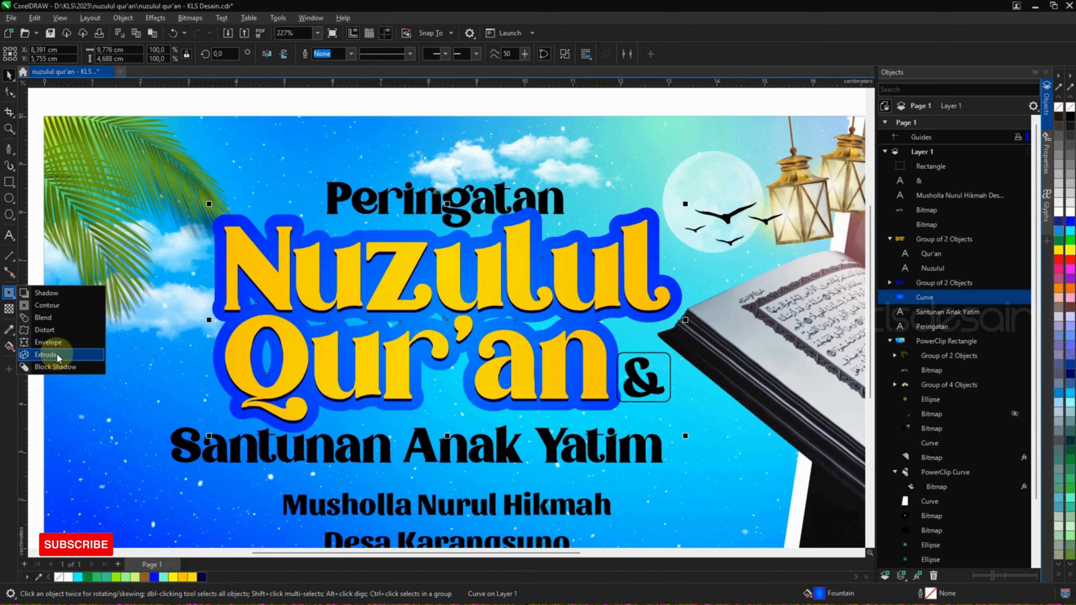
pyautogui.click(47, 356)
pyautogui.moveTo(428, 416); pyautogui.dragTo(447, 475)
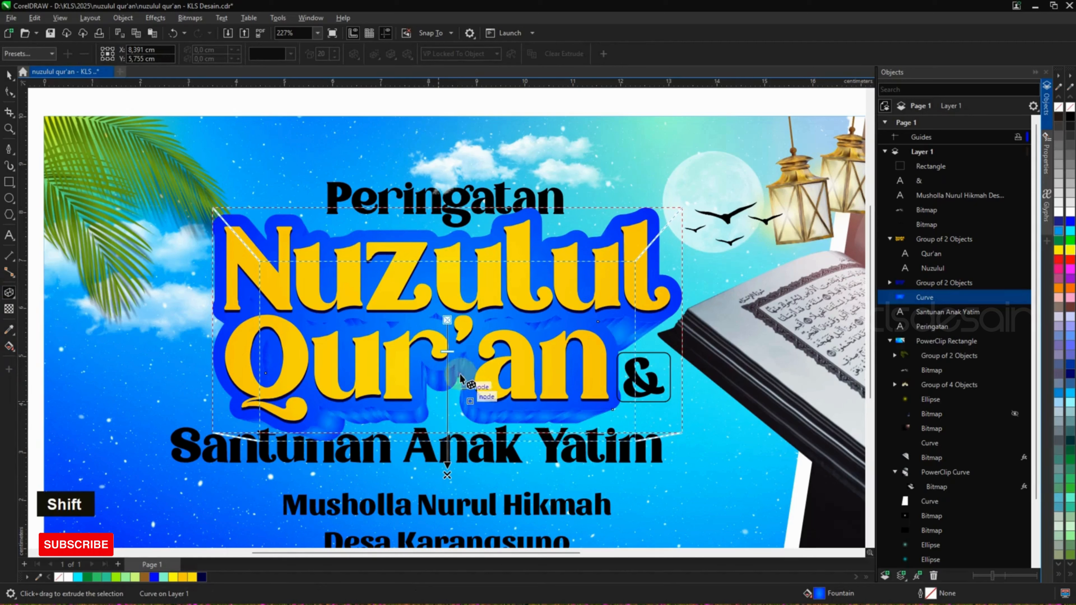
pyautogui.moveTo(447, 351); pyautogui.dragTo(448, 324)
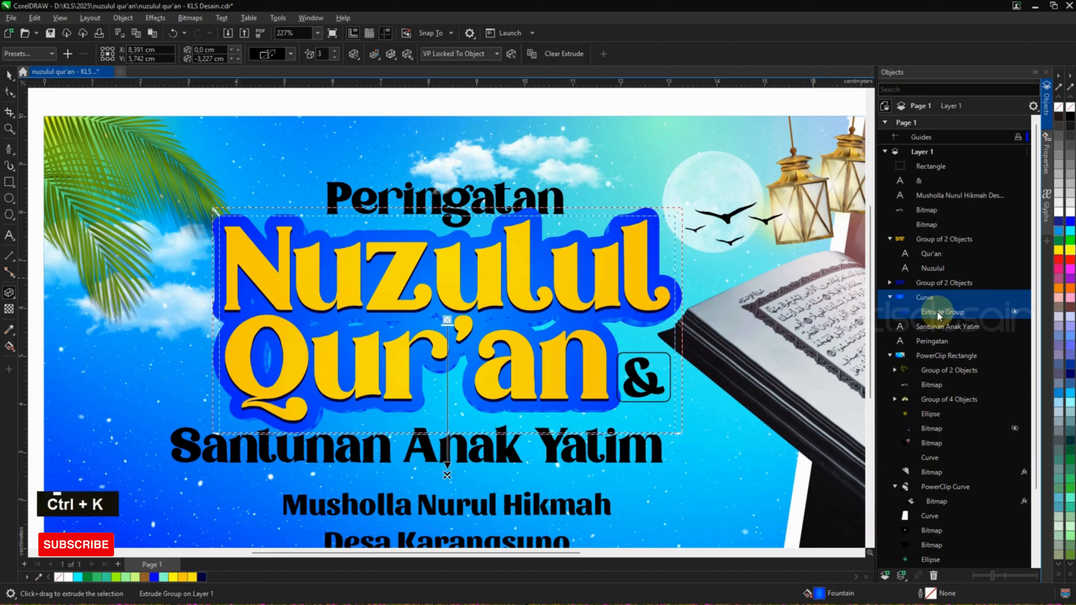
pyautogui.hotkey('ctrl', 'k')
pyautogui.click(9, 75)
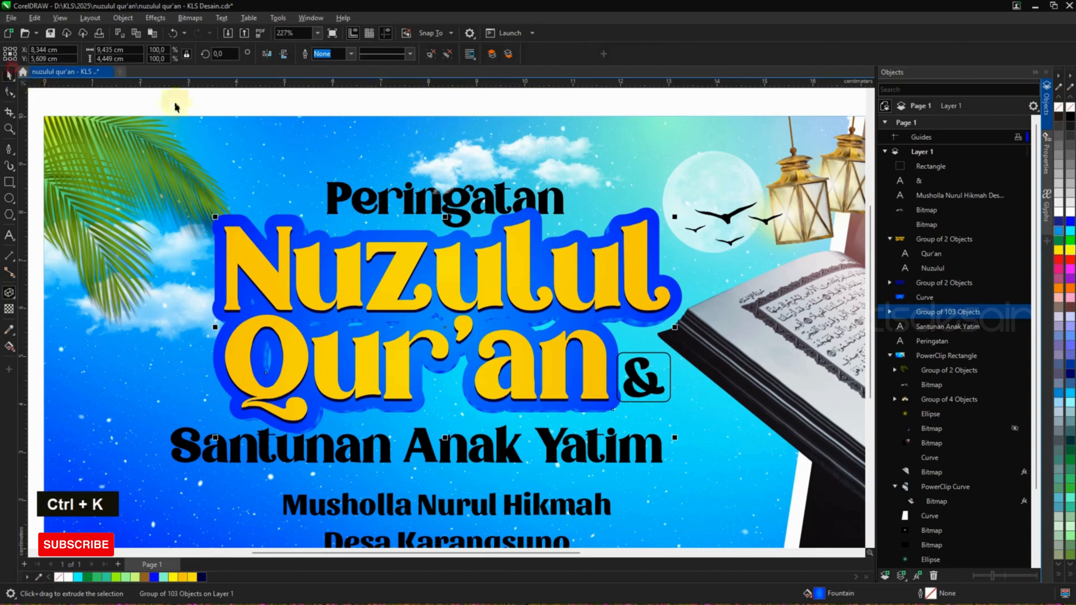
# Change the outer colour of the contour curve's fountain fill to dark blue #07008A.
pyautogui.click(641, 220)
pyautogui.click(9, 347)
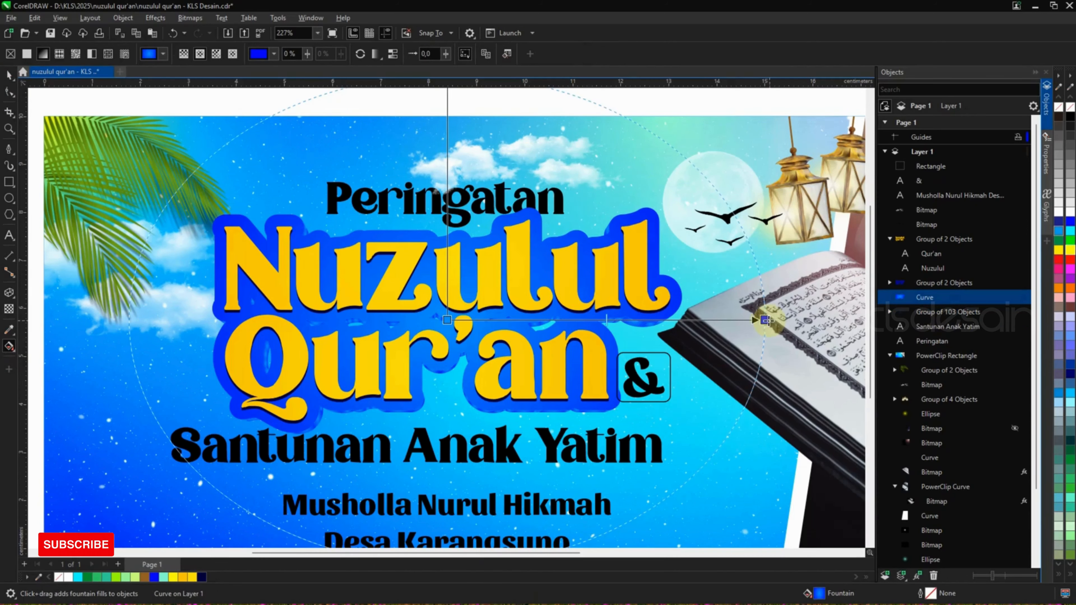
pyautogui.click(765, 320)
pyautogui.click(745, 333)
pyautogui.click(763, 358)
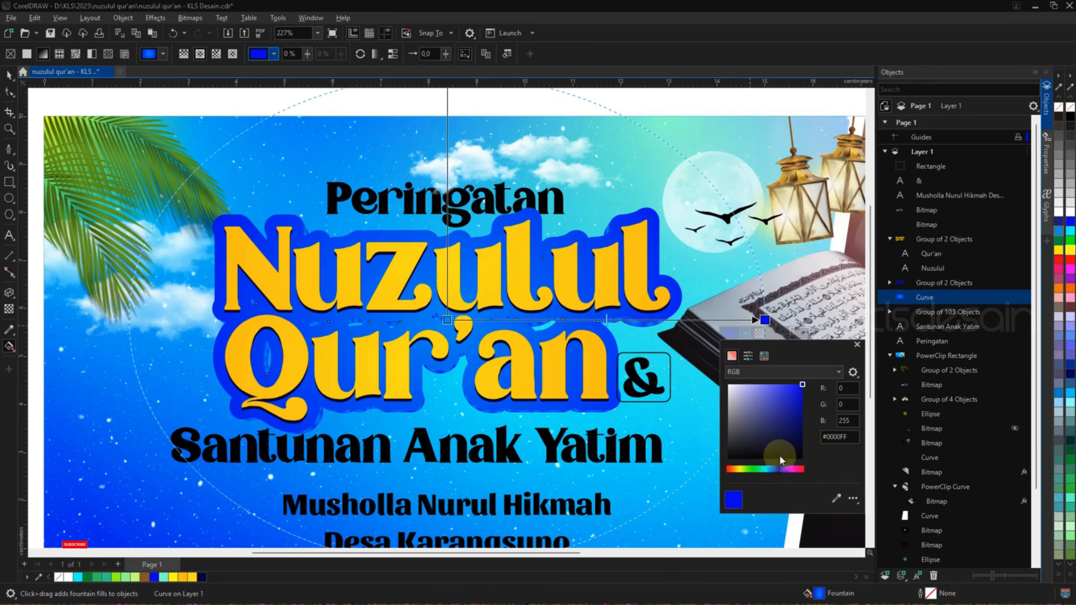
pyautogui.click(781, 469)
pyautogui.moveTo(797, 393); pyautogui.dragTo(811, 423)
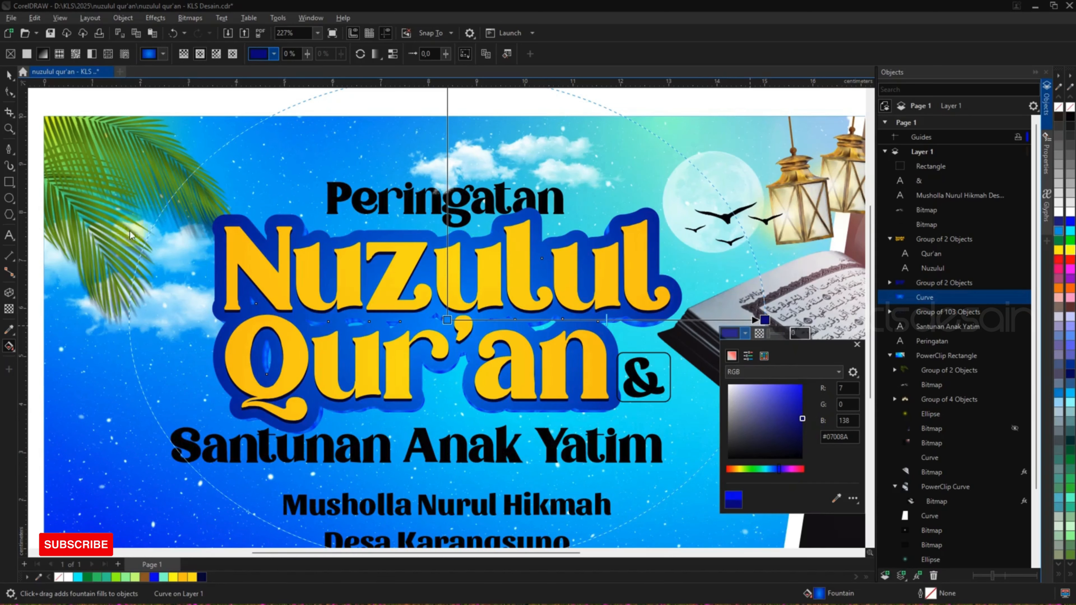
pyautogui.doubleClick(10, 76)
pyautogui.scroll(-1, 485, 264)
pyautogui.click(593, 133)
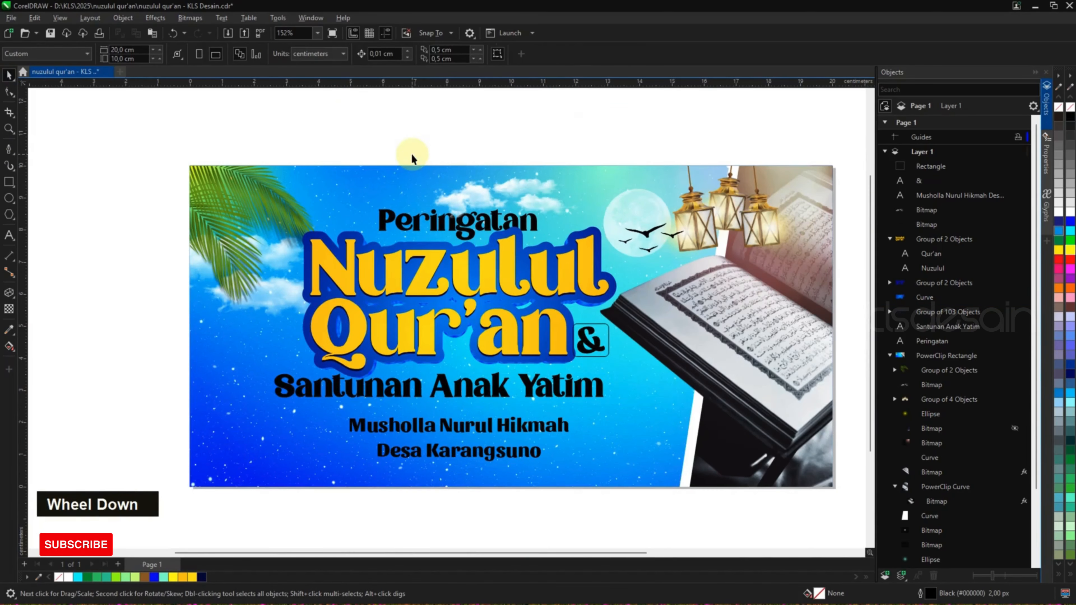
# Duplicate the Nuzulul Qur'an title group slightly enlarged from its centre, and paste another copy of the title at original size.
pyautogui.scroll(-1, 474, 228)
pyautogui.scroll(3, 492, 237)
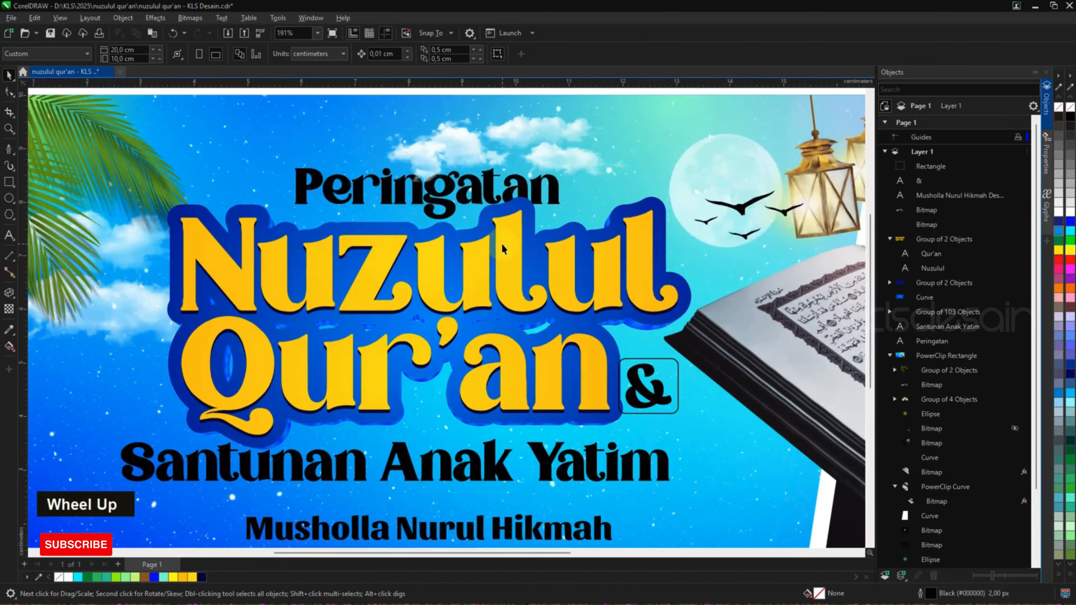
pyautogui.click(502, 245)
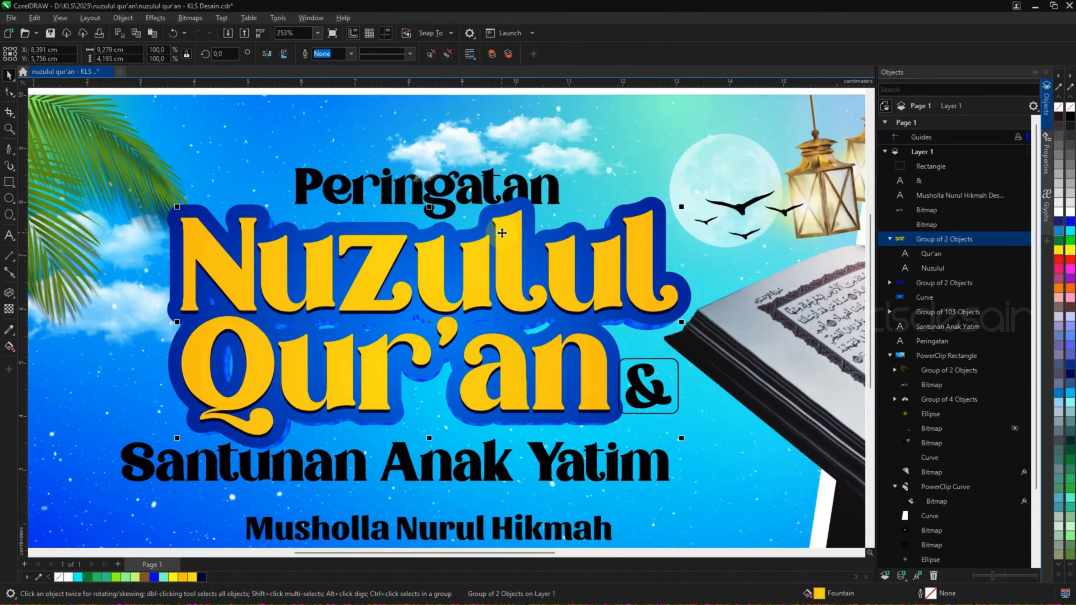
pyautogui.scroll(2, 502, 233)
pyautogui.scroll(-1, 745, 236)
pyautogui.moveTo(721, 219)
pyautogui.mouseDown()
pyautogui.moveTo(737, 204)
pyautogui.moveTo(728, 207)
pyautogui.mouseUp()
pyautogui.keyDown('shift'); pyautogui.rightClick(728, 207); pyautogui.keyUp('shift')
pyautogui.hotkey('ctrl', 'c')
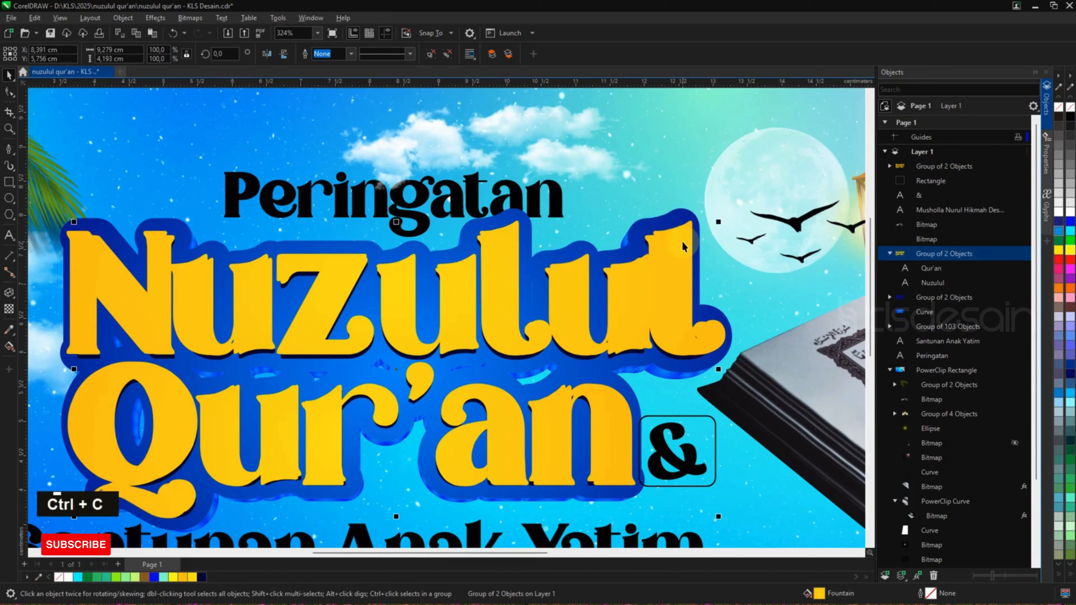
pyautogui.hotkey('ctrl', 'v')
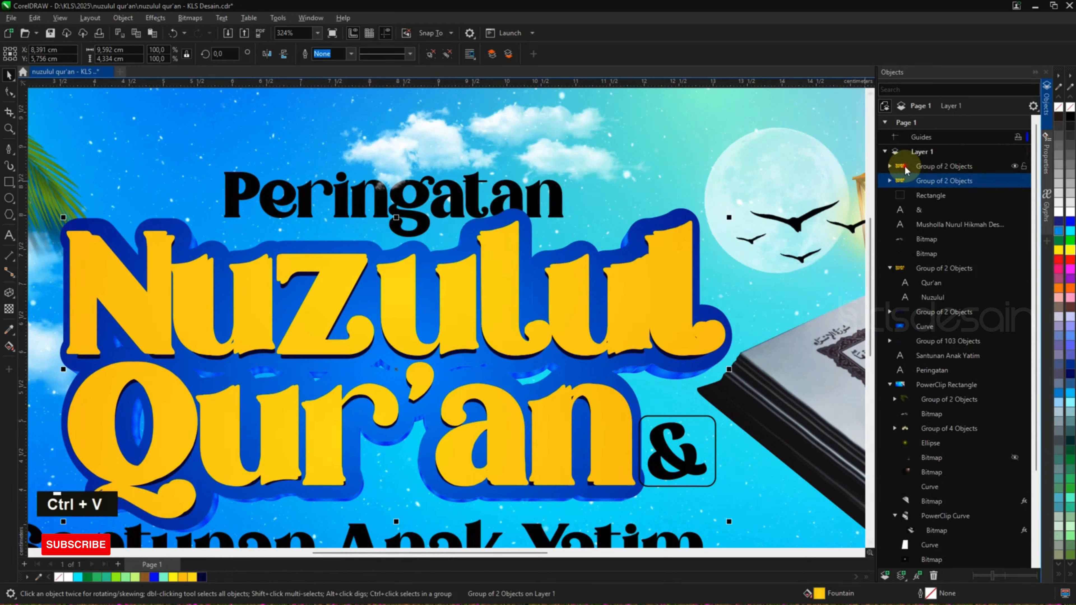
# Subtract the enlarged title copy from the pasted copy and fill the remaining slivers white.
pyautogui.keyDown('shift'); pyautogui.click(906, 168); pyautogui.keyUp('shift')
pyautogui.click(401, 54)
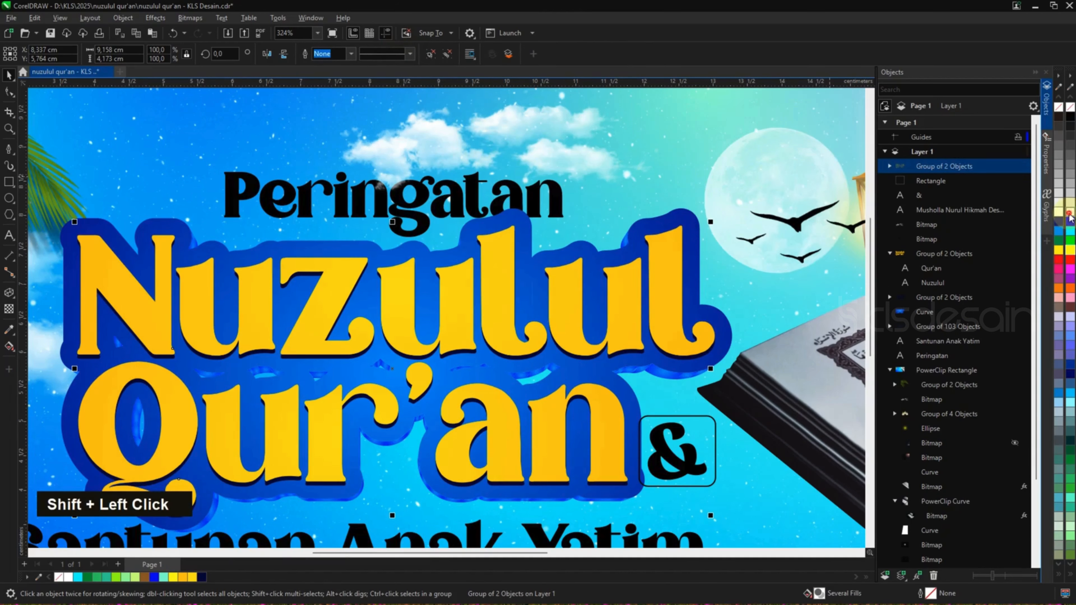
pyautogui.click(1070, 216)
# Apply a Gaussian blur with a radius of 4.4 pixels to the white highlight slivers.
pyautogui.click(155, 18)
pyautogui.moveTo(186, 86)
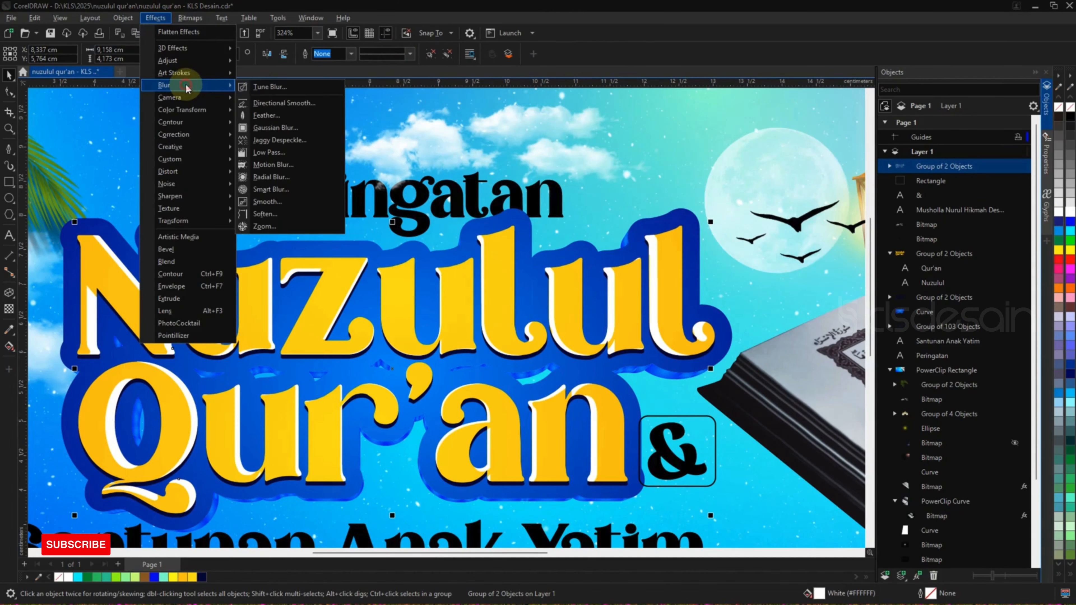
pyautogui.click(276, 127)
pyautogui.moveTo(540, 293); pyautogui.dragTo(459, 296)
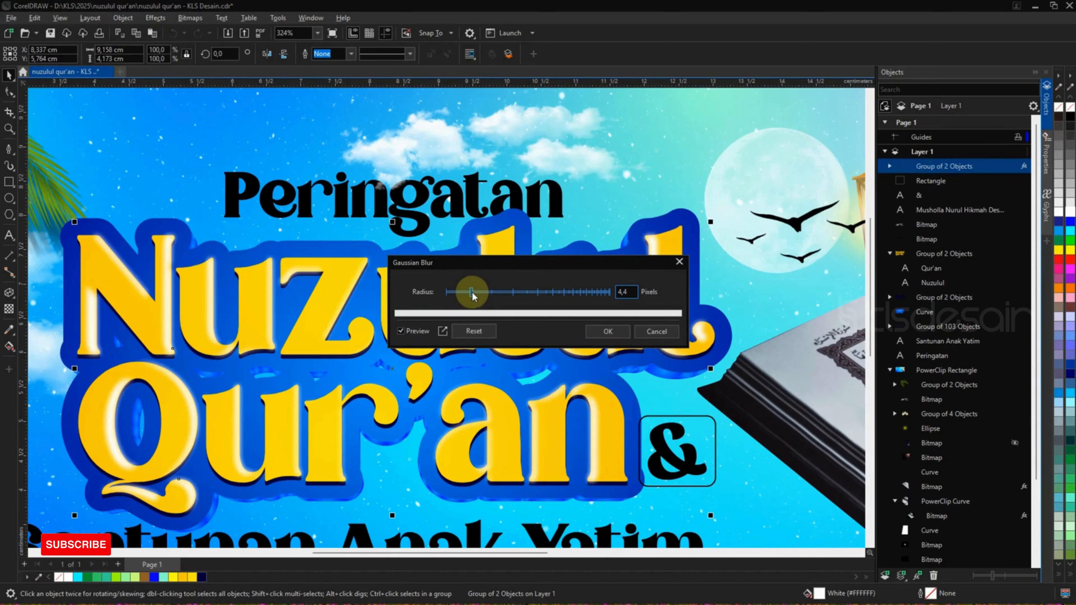
pyautogui.click(608, 331)
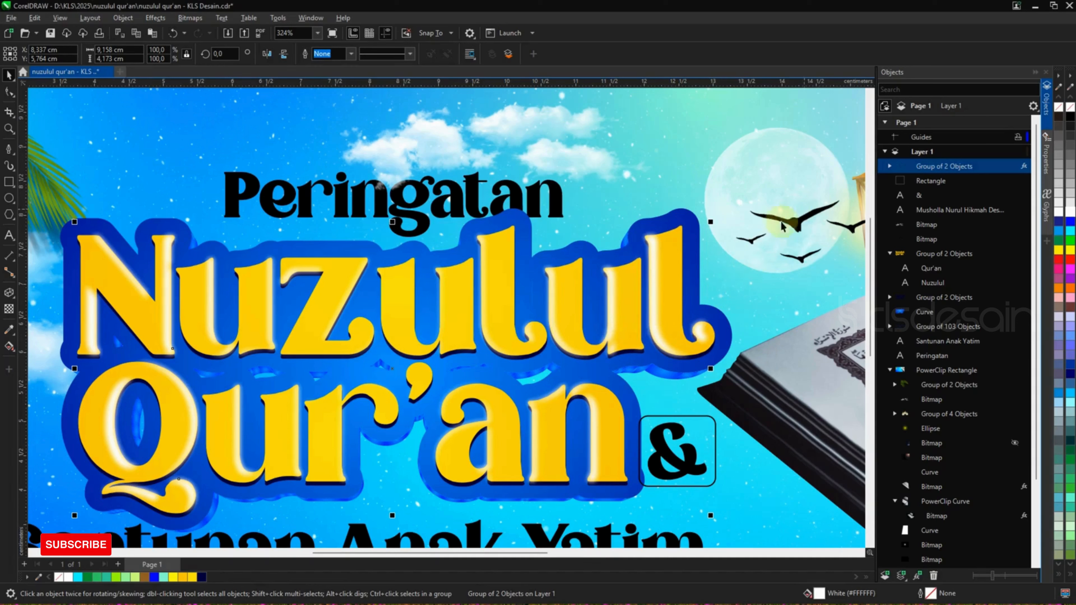
# Convert the Nuzulul Qur'an title group into a PowerClip frame and move the blurred white highlights inside it.
pyautogui.hotkey('ctrl', 'x')
pyautogui.rightClick(671, 253)
pyautogui.moveTo(746, 399)
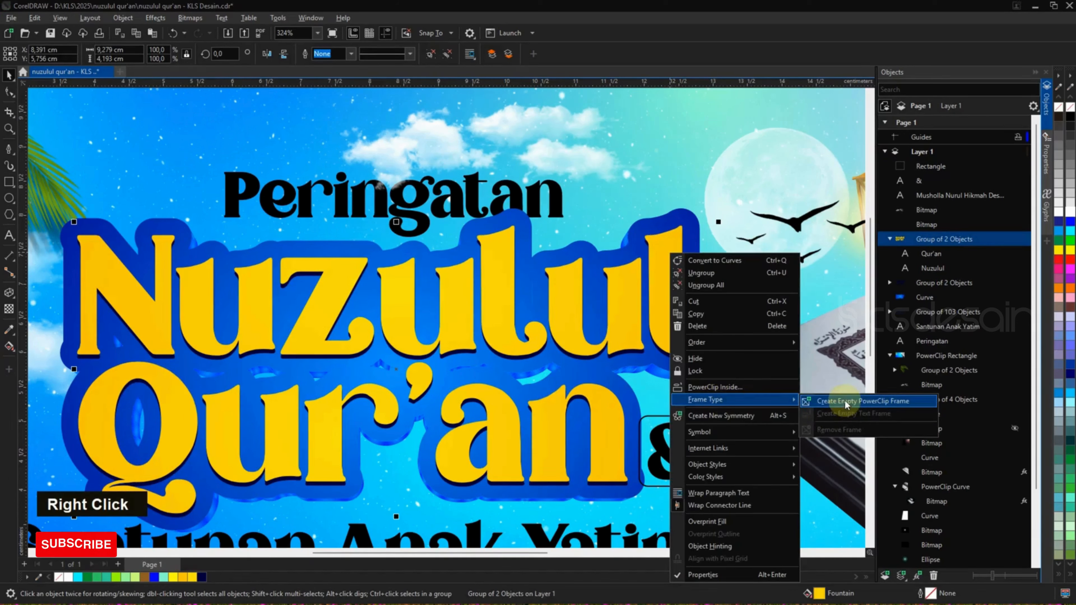
pyautogui.click(846, 402)
pyautogui.rightClick(679, 274)
pyautogui.click(716, 262)
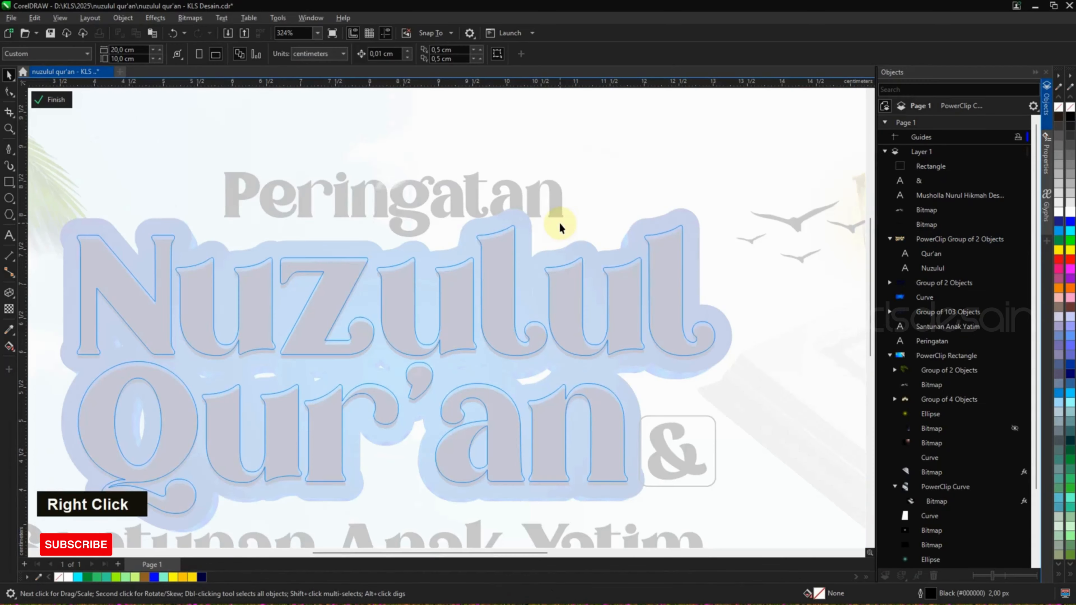
pyautogui.hotkey('ctrl', 'v')
pyautogui.click(51, 99)
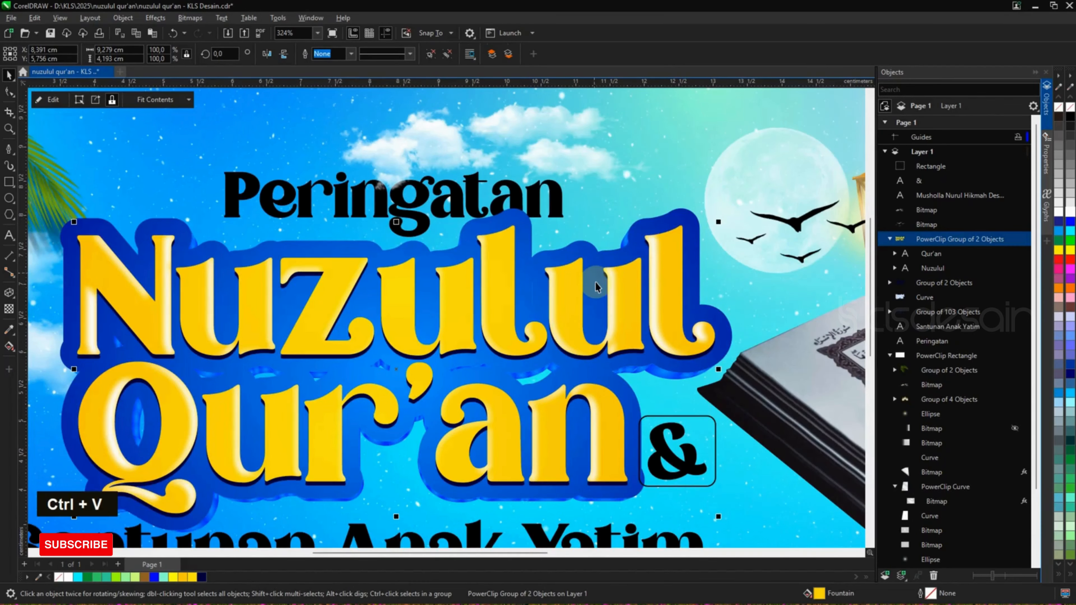
pyautogui.scroll(-3, 596, 287)
pyautogui.click(584, 140)
# Set the outer colour of the Nuzulul Qur'an title's fountain fills to orange #FFAE00.
pyautogui.scroll(1, 504, 292)
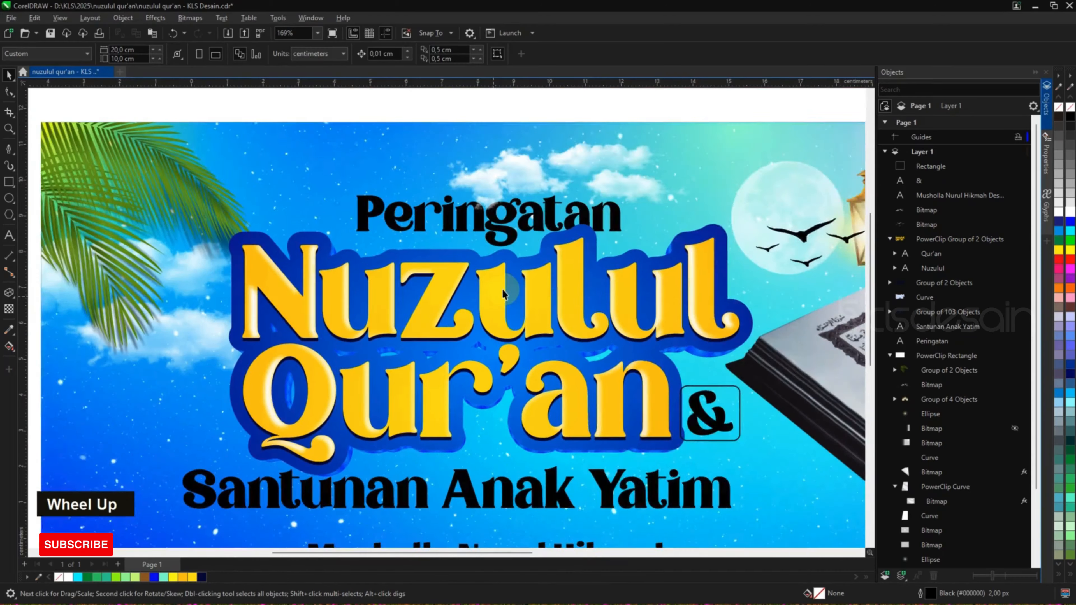
pyautogui.scroll(1, 504, 292)
pyautogui.click(515, 304)
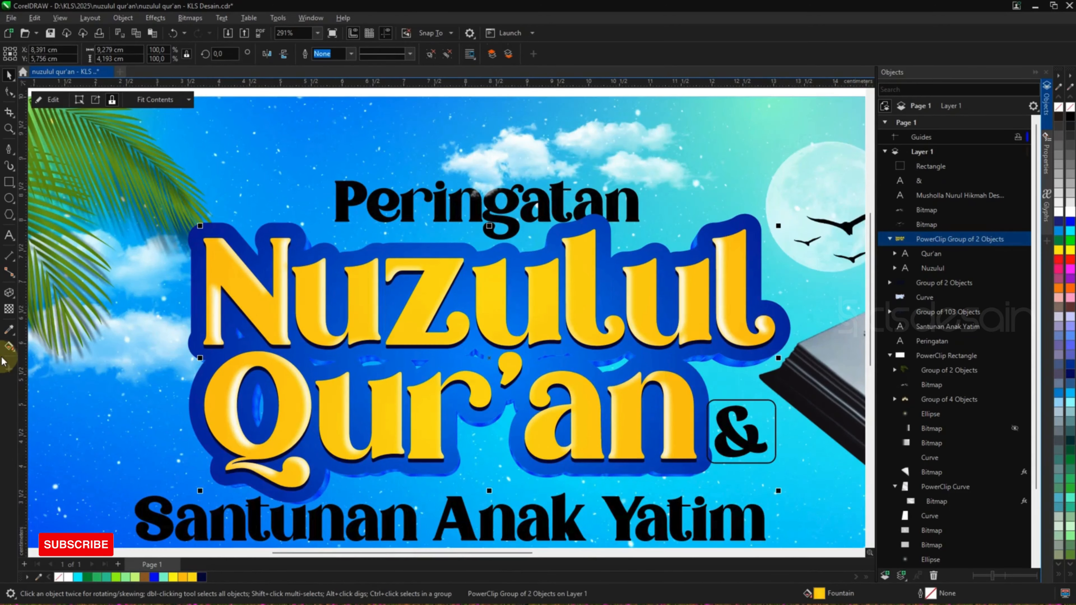
pyautogui.doubleClick(6, 350)
pyautogui.scroll(-1, 683, 412)
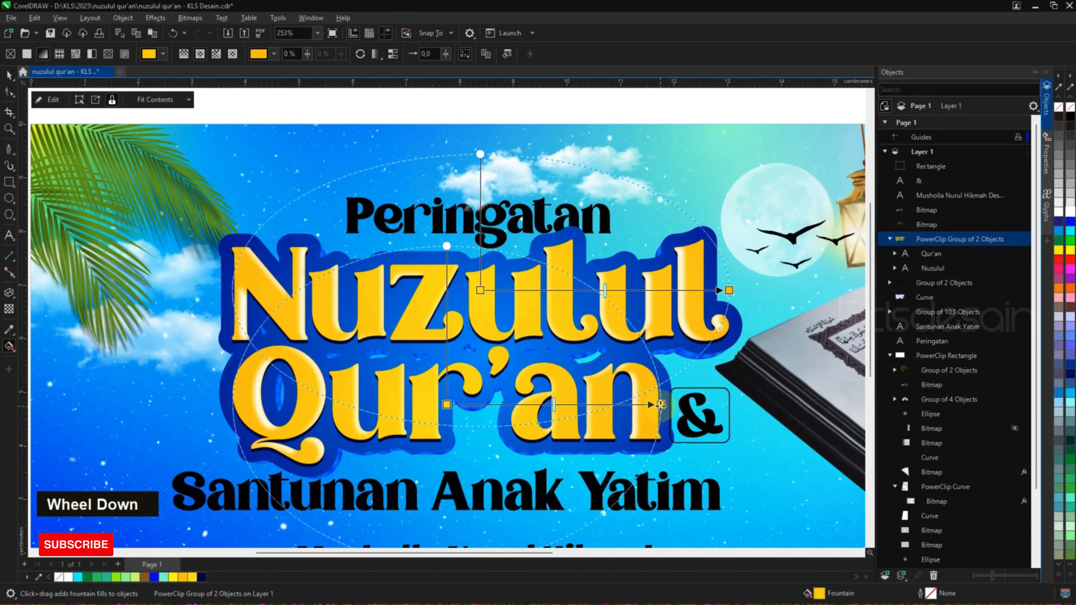
pyautogui.click(661, 405)
pyautogui.click(630, 419)
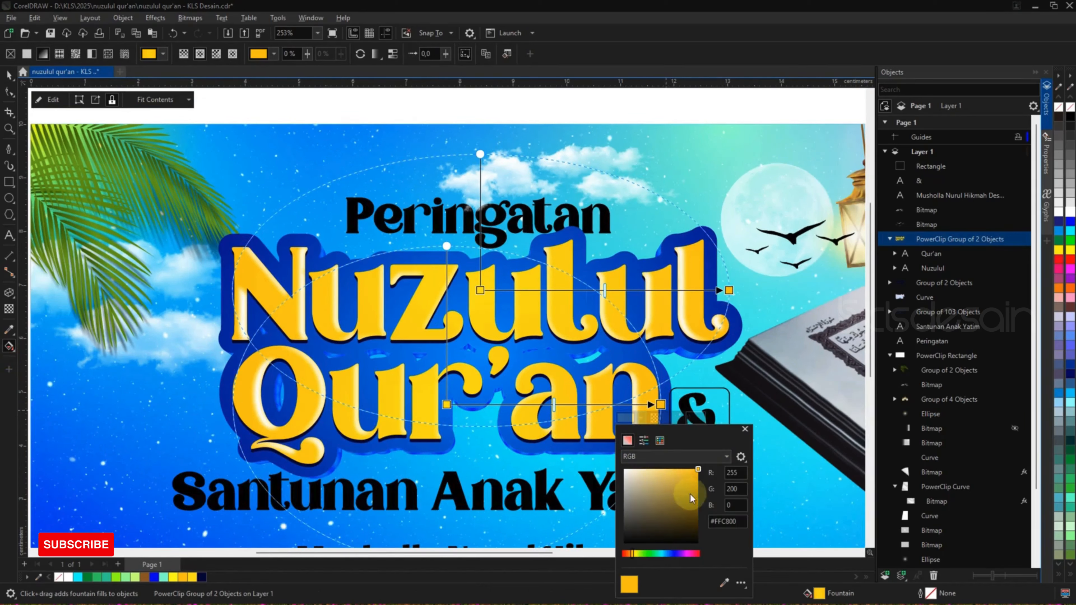
pyautogui.click(630, 555)
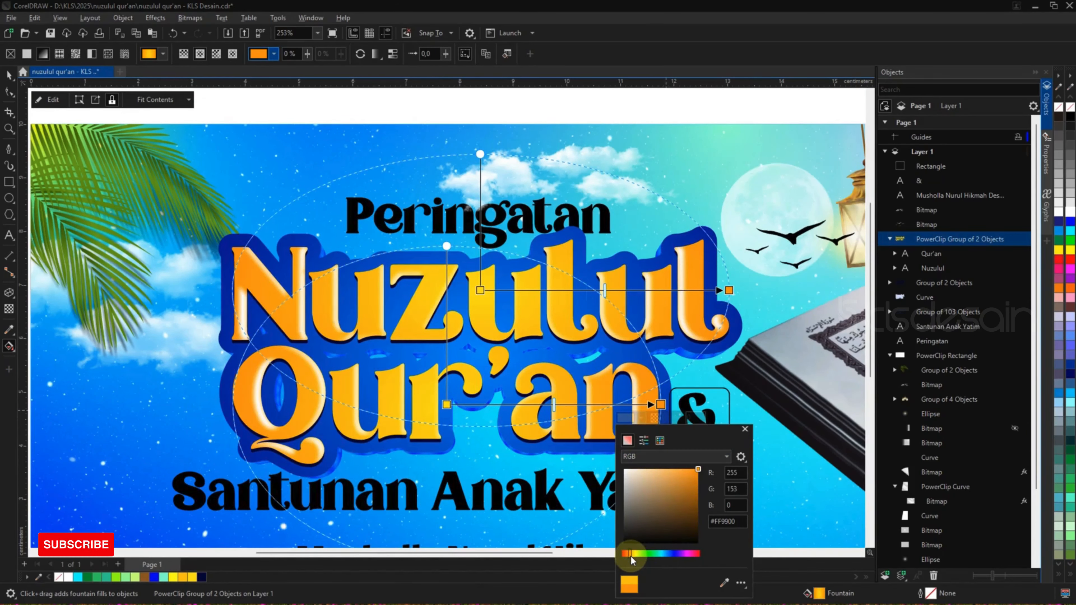
pyautogui.click(632, 554)
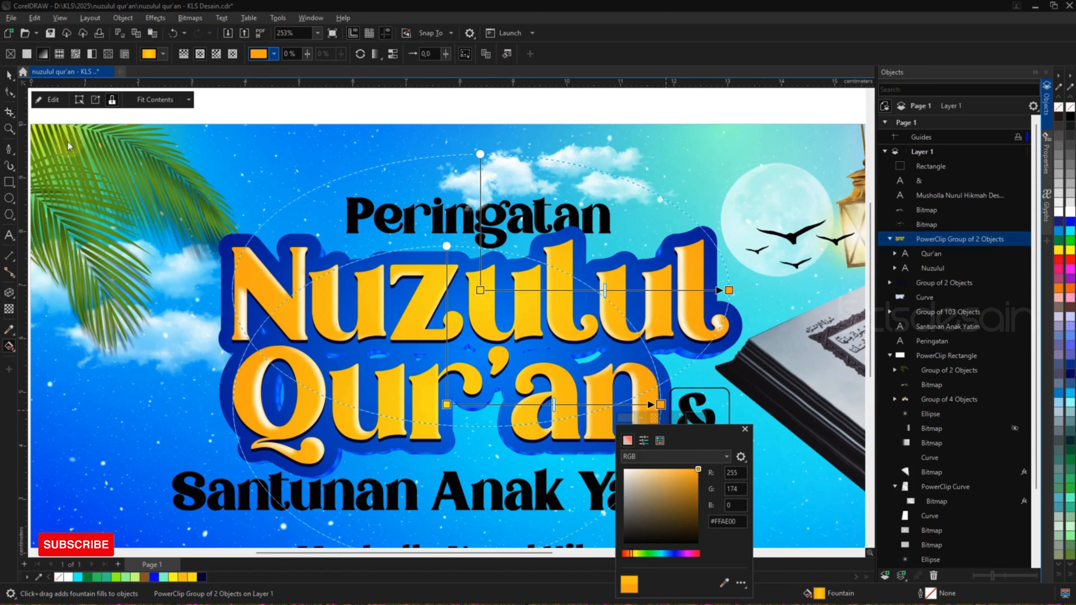
# Duplicate the blue contour curve behind the Nuzulul Qur'an title and align the copy centred on the original.
pyautogui.doubleClick(9, 76)
pyautogui.scroll(-3, 462, 203)
pyautogui.click(575, 145)
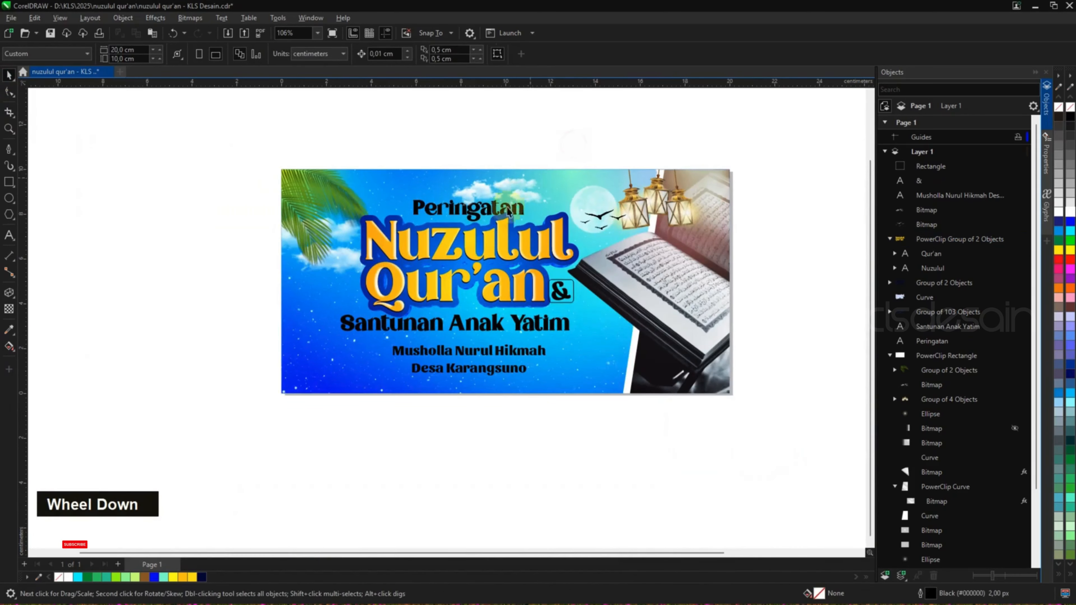
pyautogui.scroll(1, 508, 210)
pyautogui.scroll(2, 577, 221)
pyautogui.click(587, 211)
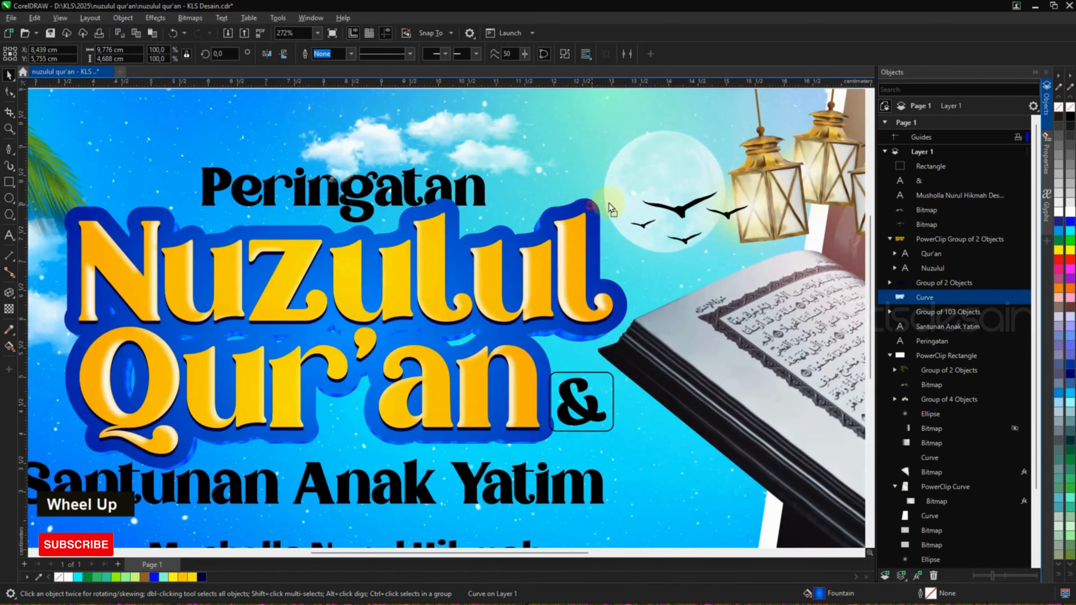
pyautogui.hotkey('ctrl', 'z')
pyautogui.hotkey('ctrl', 'd')
pyautogui.keyDown('shift'); pyautogui.click(923, 313); pyautogui.keyUp('shift')
pyautogui.press('c')
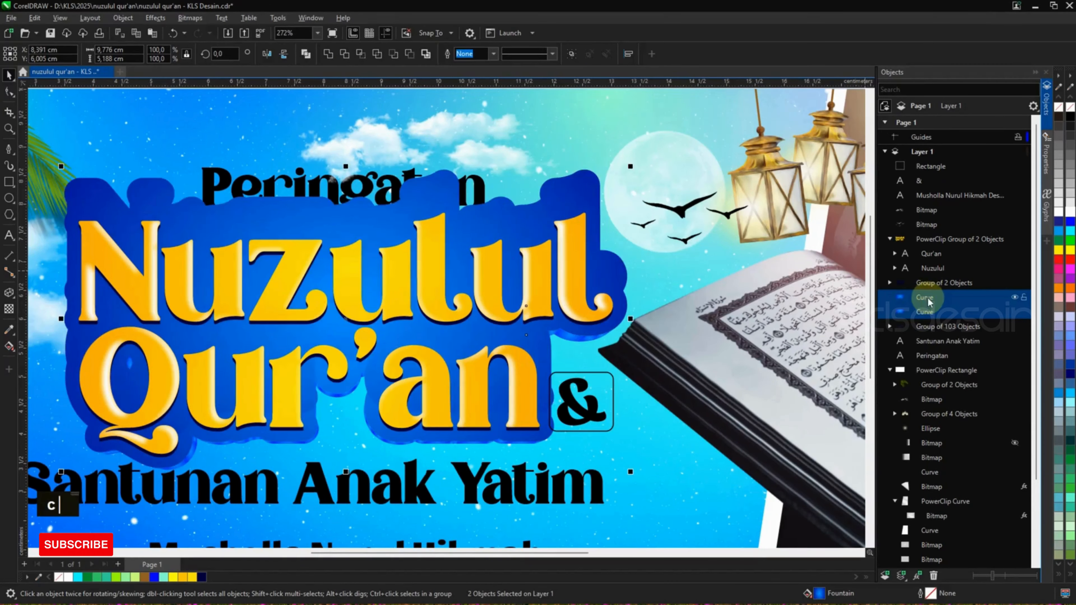
pyautogui.press('e')
# Give the upper copy of the blue contour curve a cyan outline with a width of 4 px.
pyautogui.click(927, 299)
pyautogui.rightClick(1073, 236)
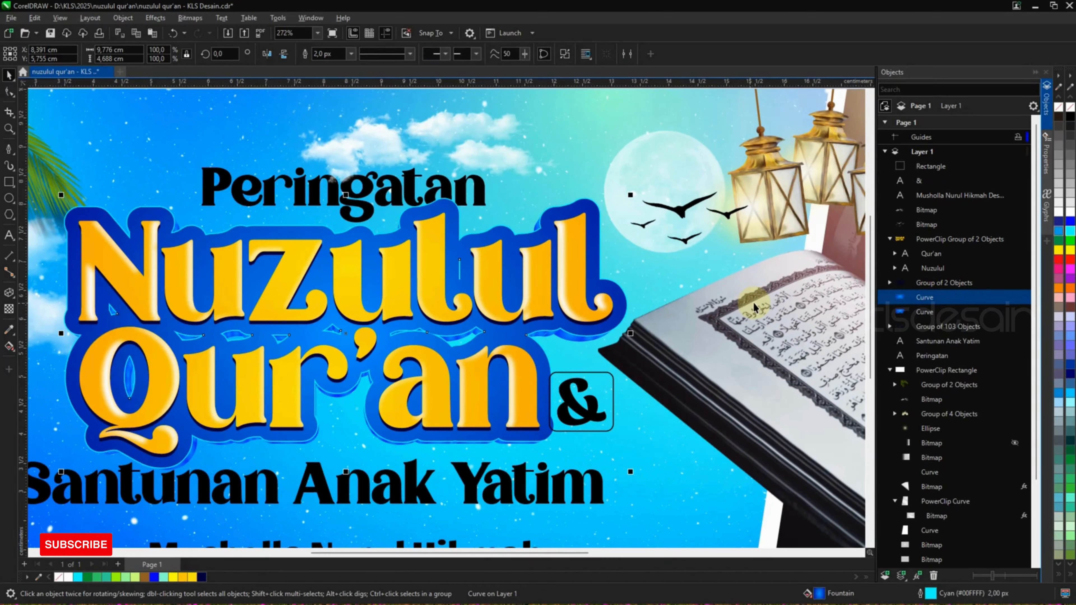
pyautogui.press('F12')
pyautogui.click(469, 265)
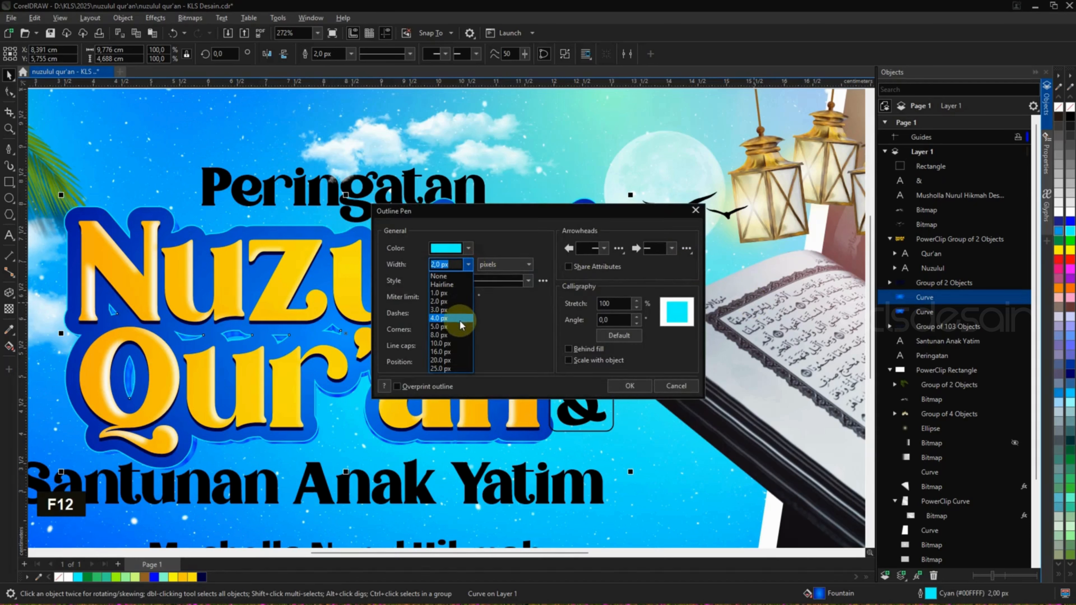
pyautogui.click(460, 318)
pyautogui.write('4')
pyautogui.click(630, 386)
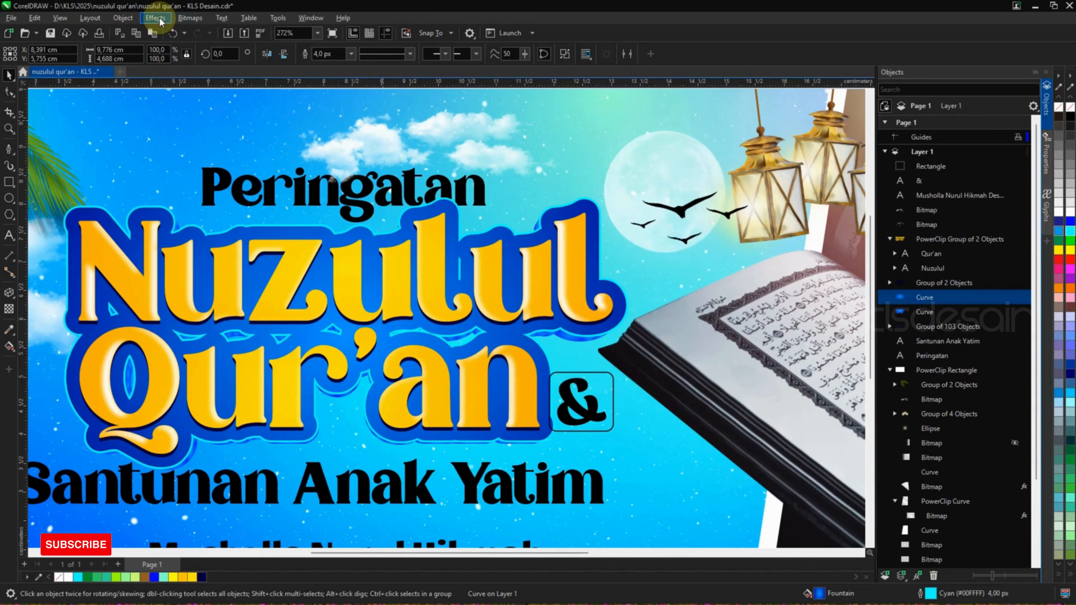
# Apply a Gaussian blur with a radius of 1.6 pixels to the cyan-outlined contour copy.
pyautogui.click(155, 18)
pyautogui.moveTo(179, 85)
pyautogui.click(279, 122)
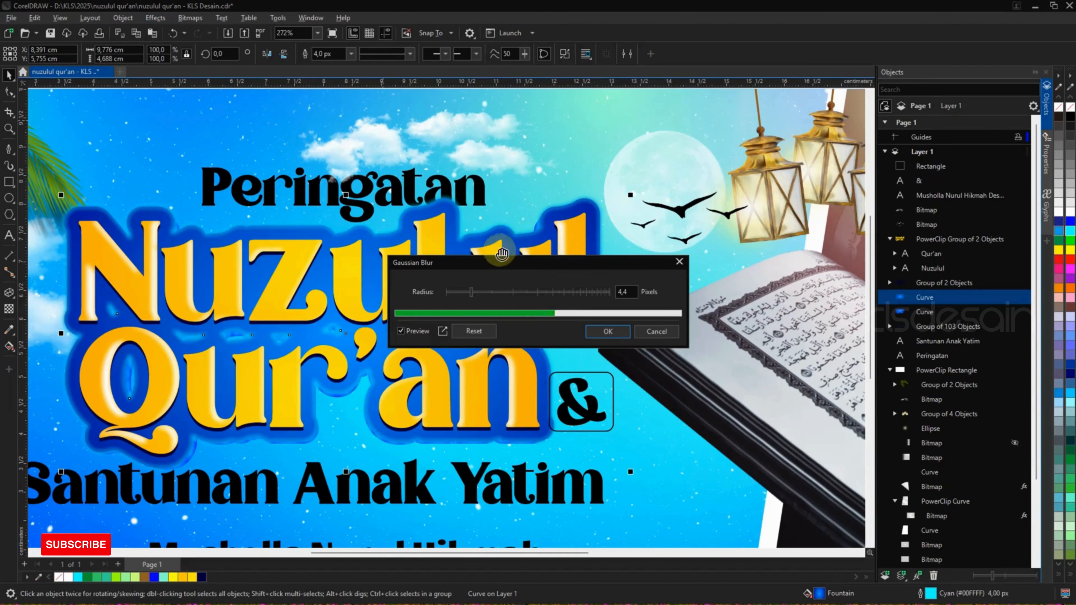
pyautogui.click(458, 293)
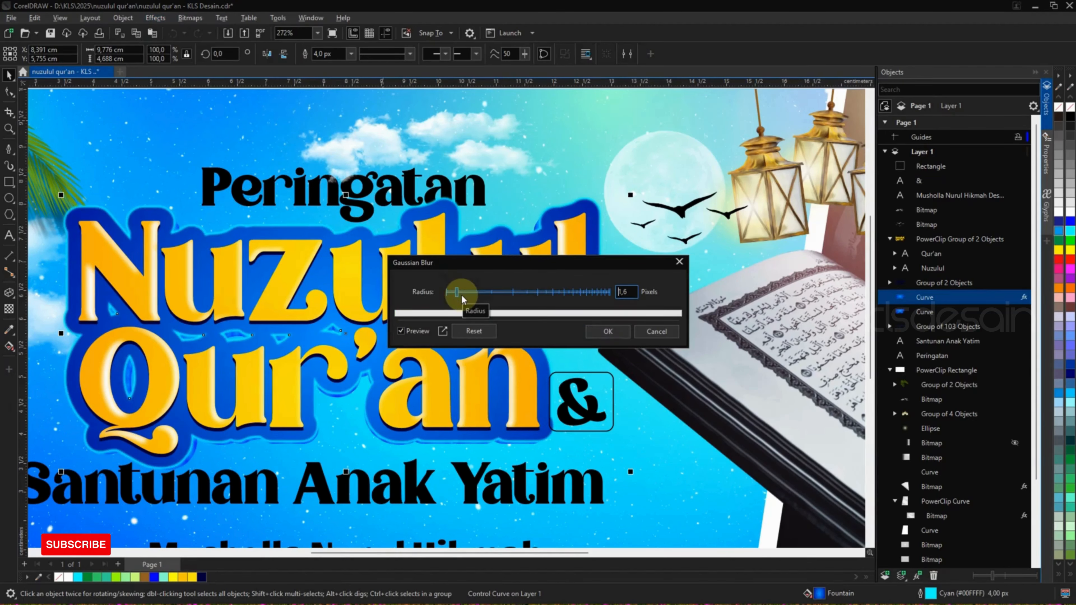
pyautogui.click(606, 332)
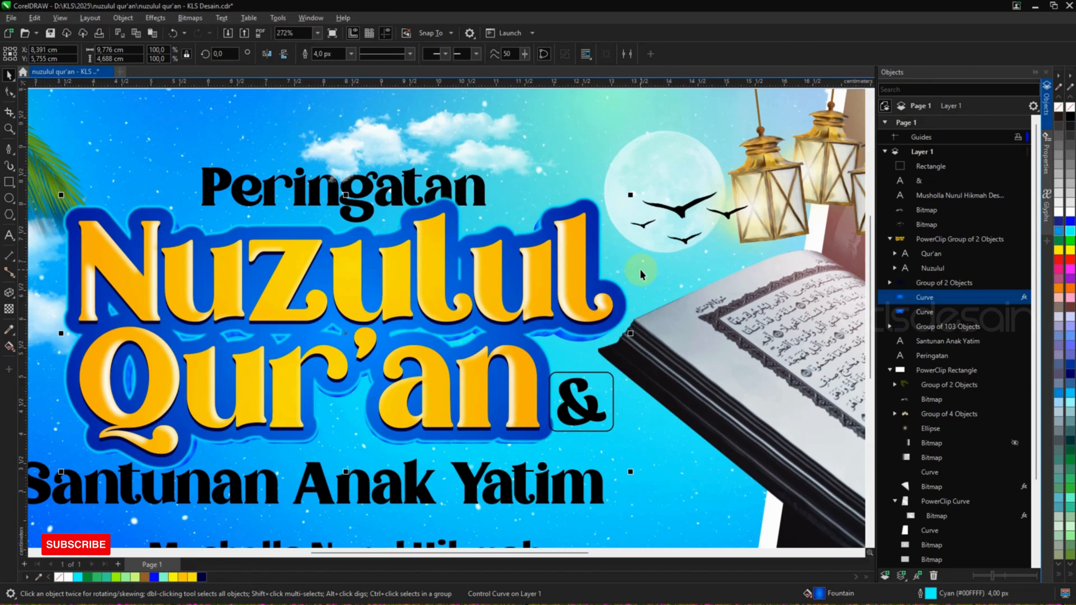
pyautogui.scroll(-3, 514, 250)
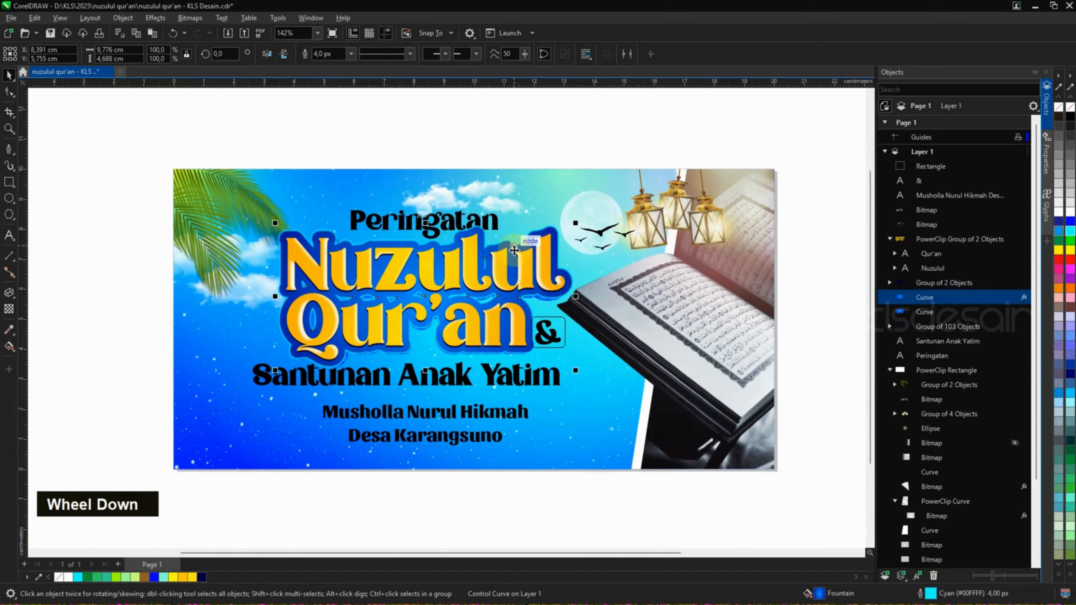
pyautogui.scroll(-1, 531, 253)
pyautogui.click(529, 137)
# Draw a circle about 1.26 cm in diameter beside the title's N and fill it white with no outline.
pyautogui.scroll(1, 450, 287)
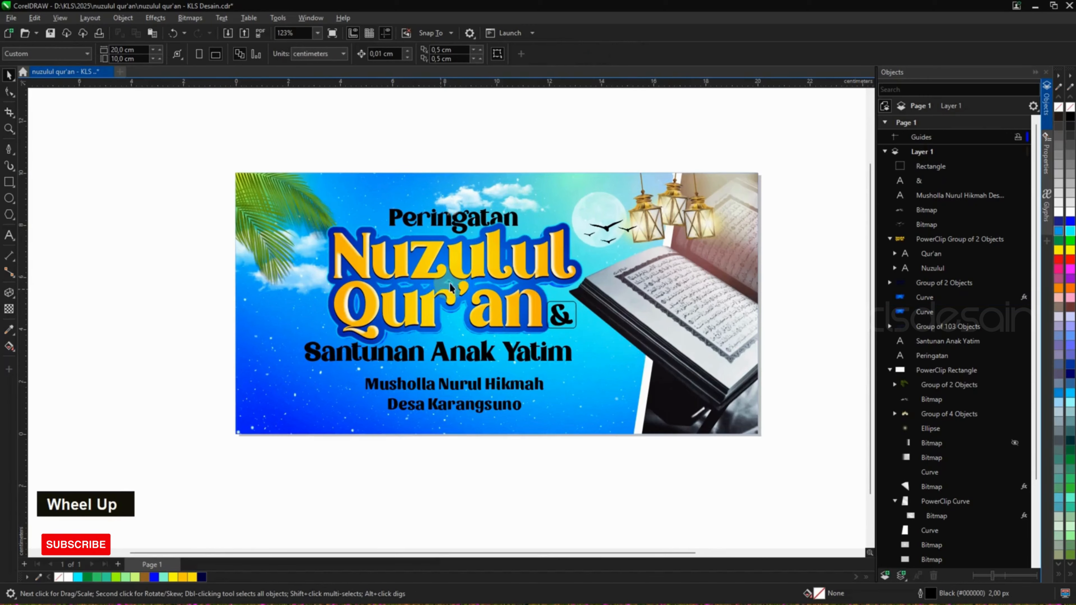
pyautogui.scroll(2, 489, 262)
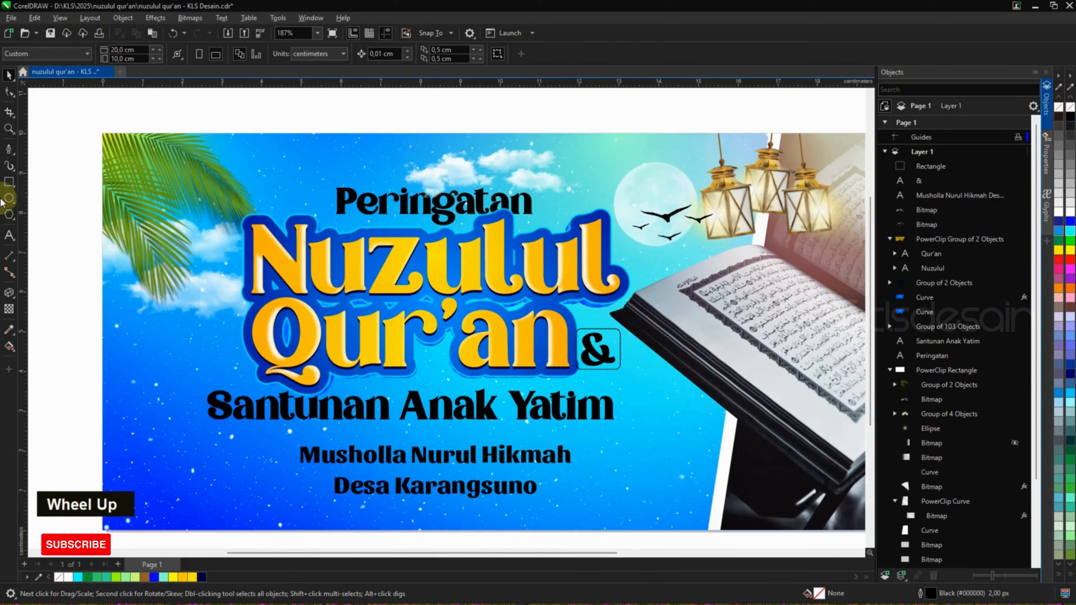
pyautogui.click(10, 199)
pyautogui.moveTo(189, 232); pyautogui.dragTo(247, 289)
pyautogui.press('space')
pyautogui.click(184, 577)
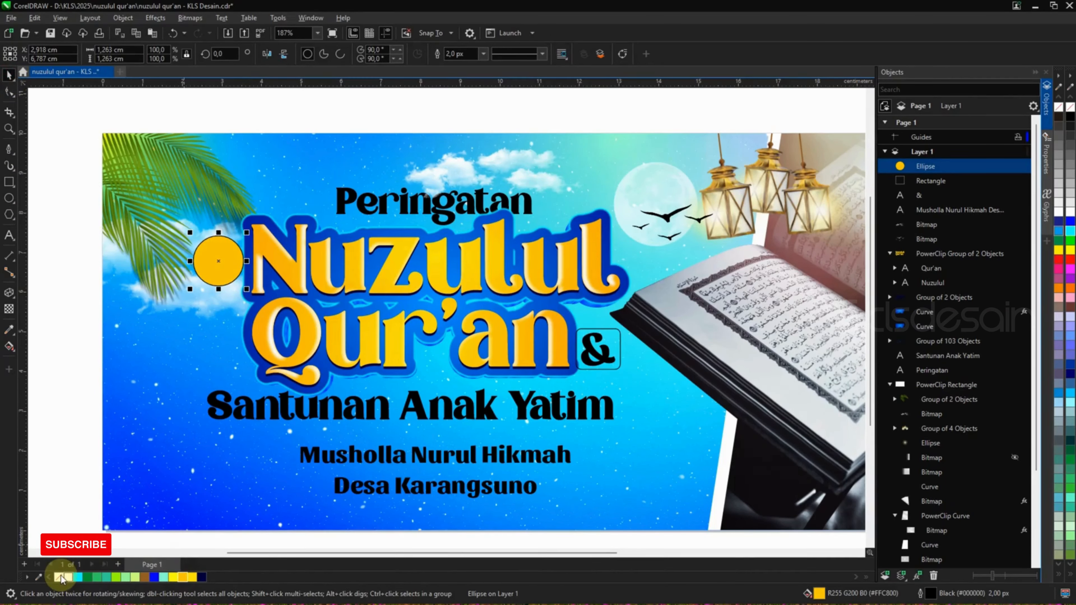
pyautogui.click(70, 578)
# Apply a fountain transparency that fades the white circle from its centre towards its edge.
pyautogui.click(11, 308)
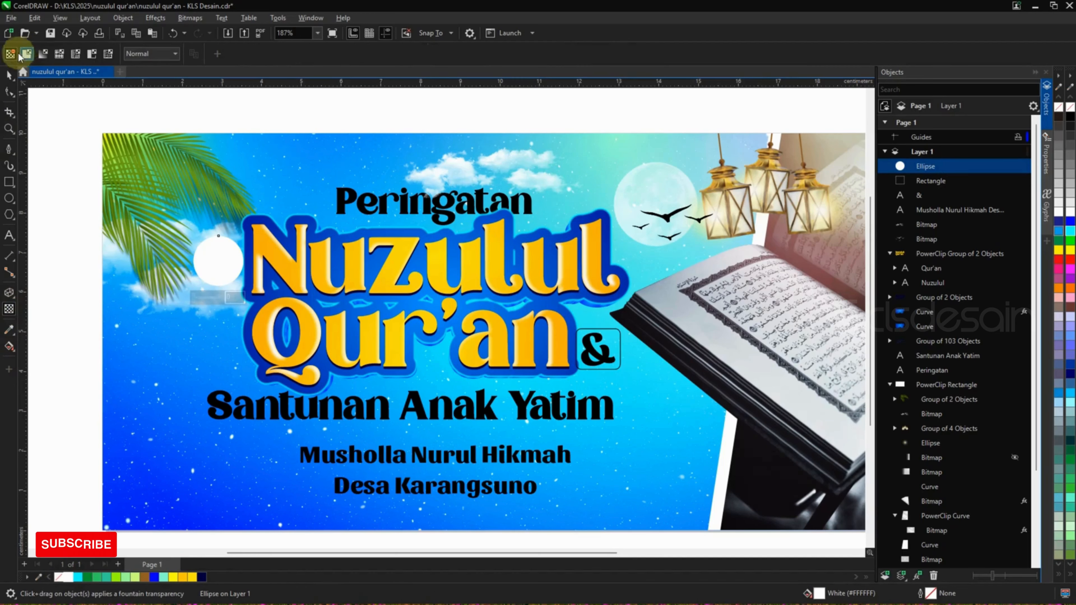
pyautogui.click(43, 54)
pyautogui.click(242, 54)
pyautogui.click(9, 75)
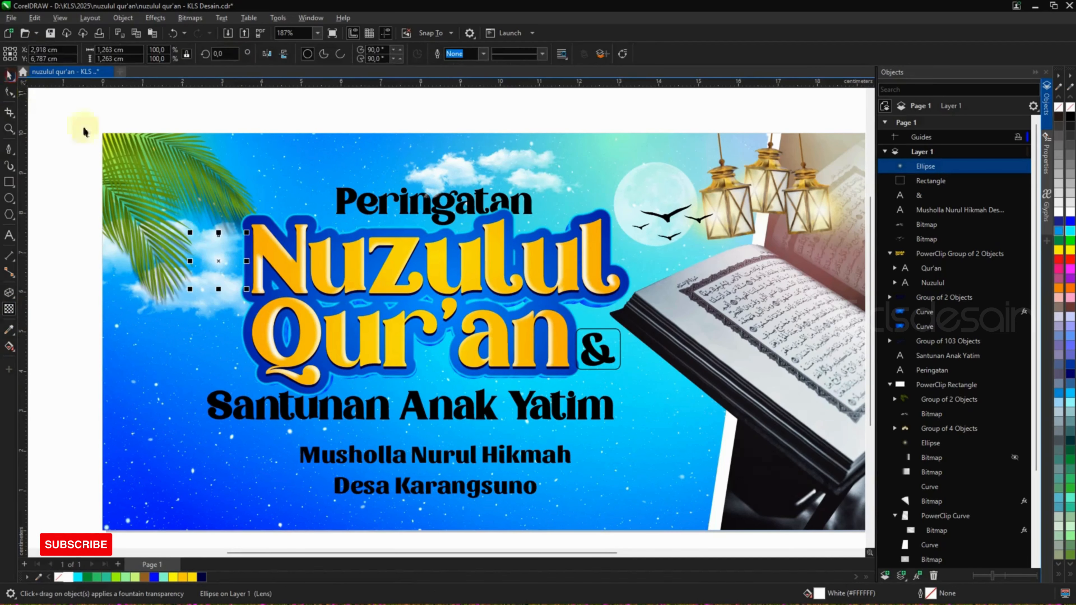
# Enlarge the white glow to about 1.95 cm over the title and place three copies across the Nuzulul and Qur'an letters.
pyautogui.moveTo(231, 260); pyautogui.dragTo(411, 243)
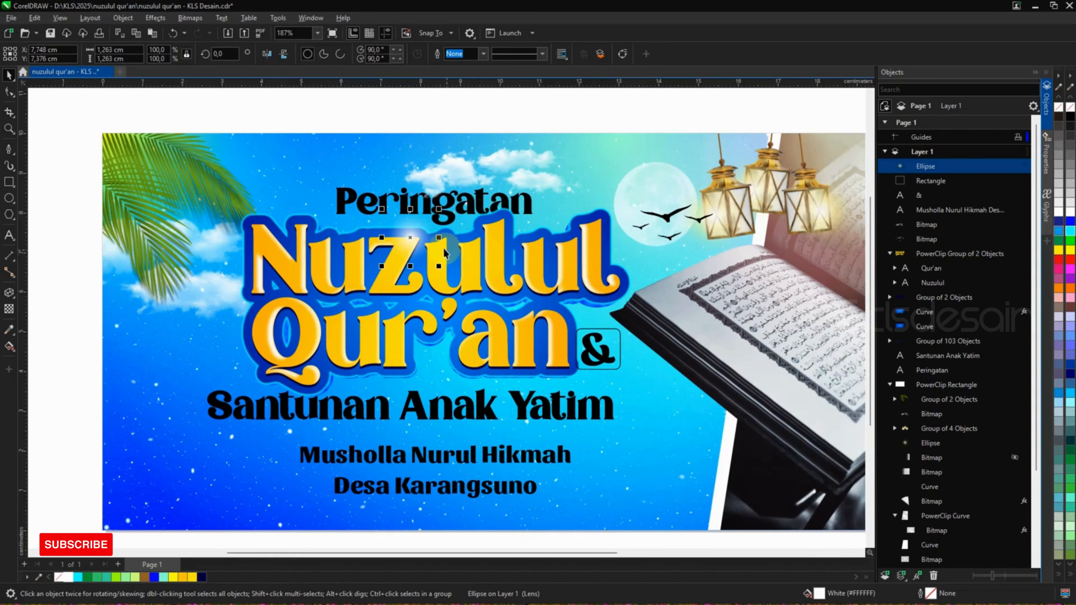
pyautogui.moveTo(440, 208); pyautogui.dragTo(459, 189)
pyautogui.moveTo(422, 230); pyautogui.dragTo(537, 356)
pyautogui.scroll(1, 406, 232)
pyautogui.rightClick(340, 358)
pyautogui.keyDown('shift'); pyautogui.click(339, 357); pyautogui.keyUp('shift')
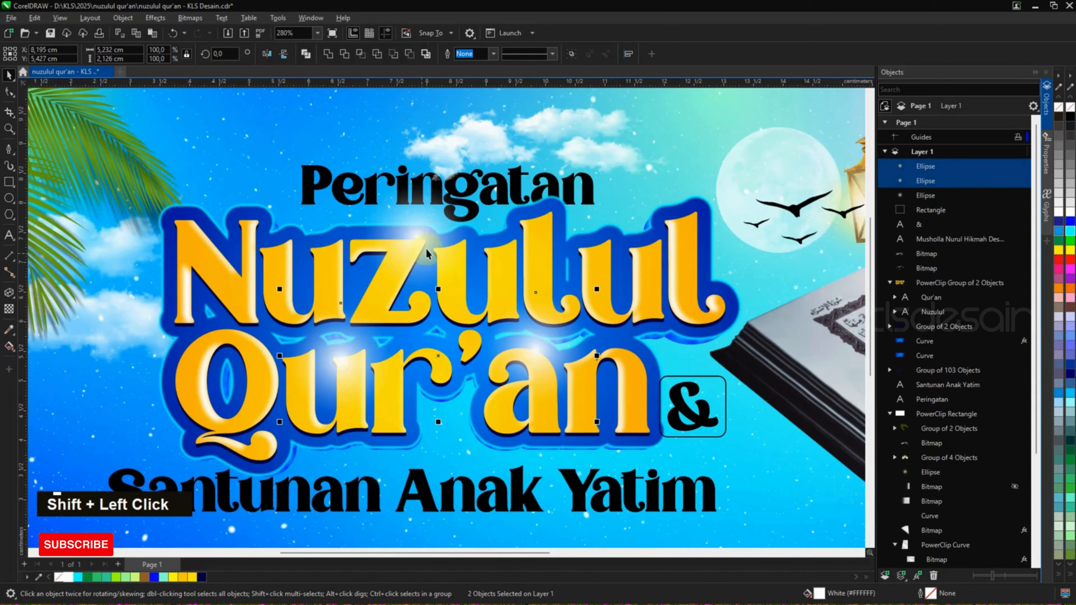
pyautogui.moveTo(419, 235); pyautogui.dragTo(611, 245)
pyautogui.rightClick(610, 245)
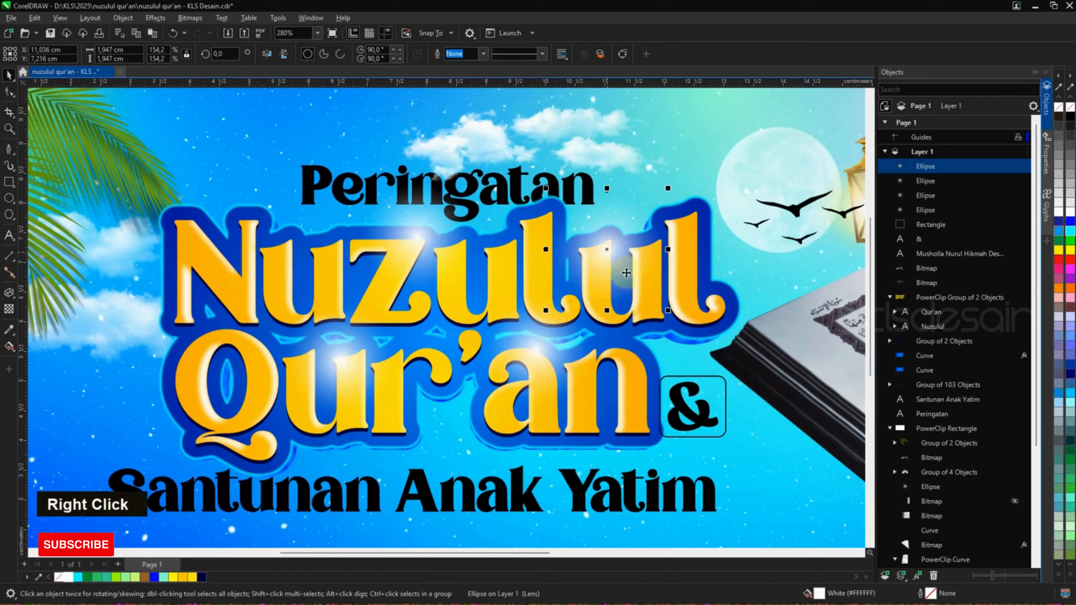
# Group the four white glows and move them inside the Nuzulul Qur'an title's PowerClip.
pyautogui.keyDown('shift'); pyautogui.click(924, 210); pyautogui.keyUp('shift')
pyautogui.hotkey('ctrl', 'g')
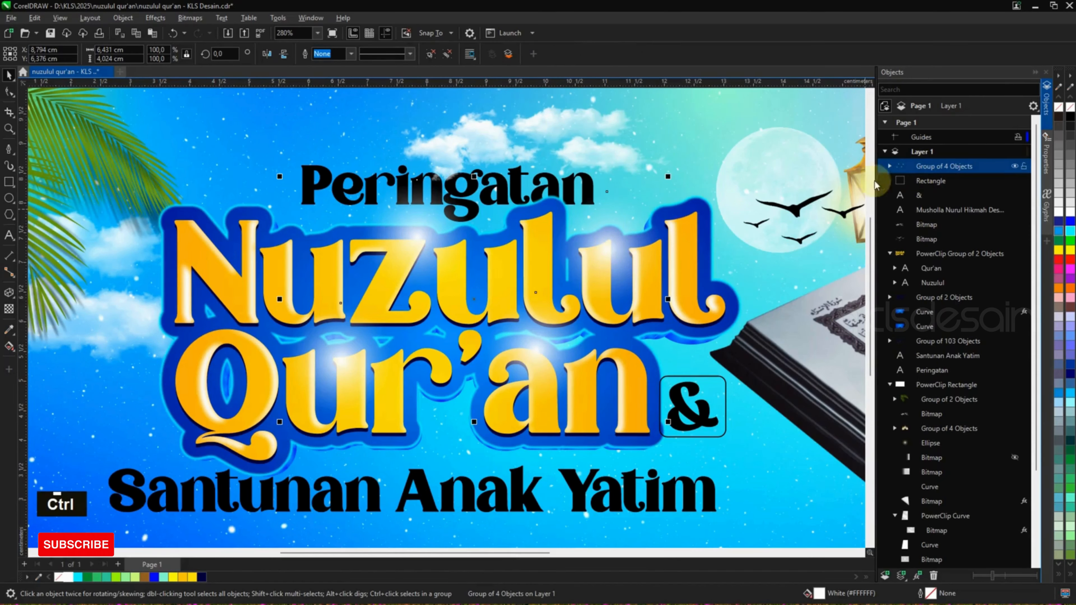
pyautogui.hotkey('ctrl', 'x')
pyautogui.click(461, 217)
pyautogui.click(43, 100)
pyautogui.hotkey('ctrl', 'v')
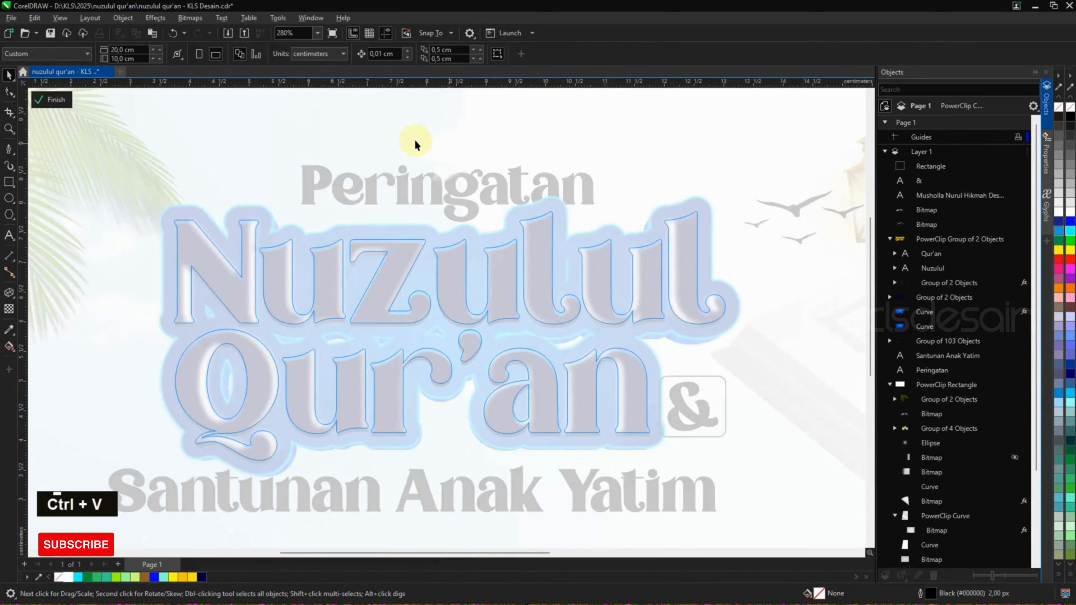
pyautogui.click(57, 101)
pyautogui.click(56, 102)
pyautogui.click(56, 102)
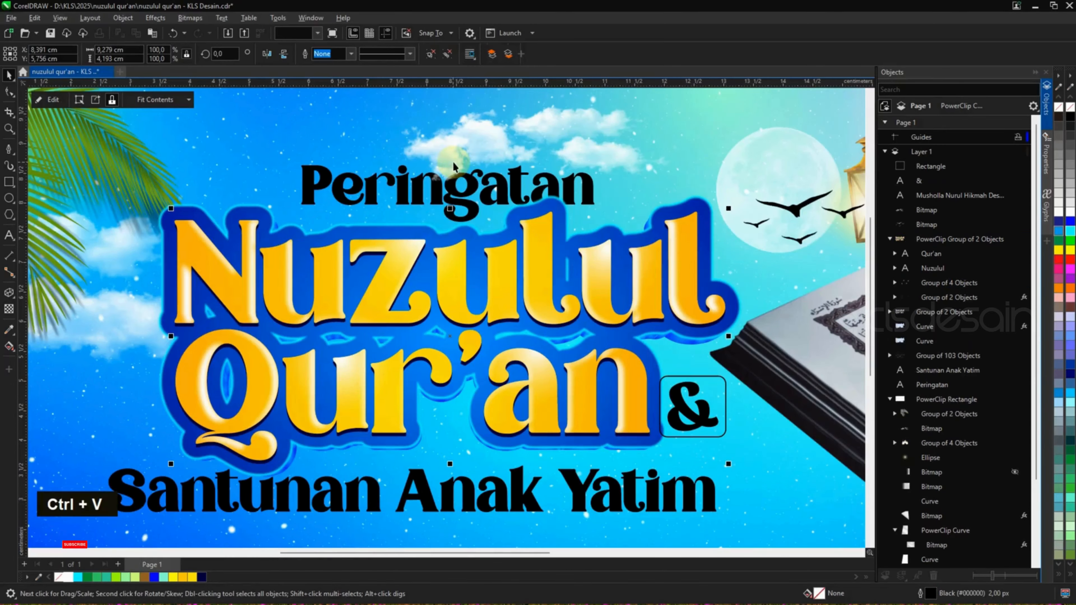
pyautogui.scroll(-3, 454, 165)
pyautogui.click(522, 128)
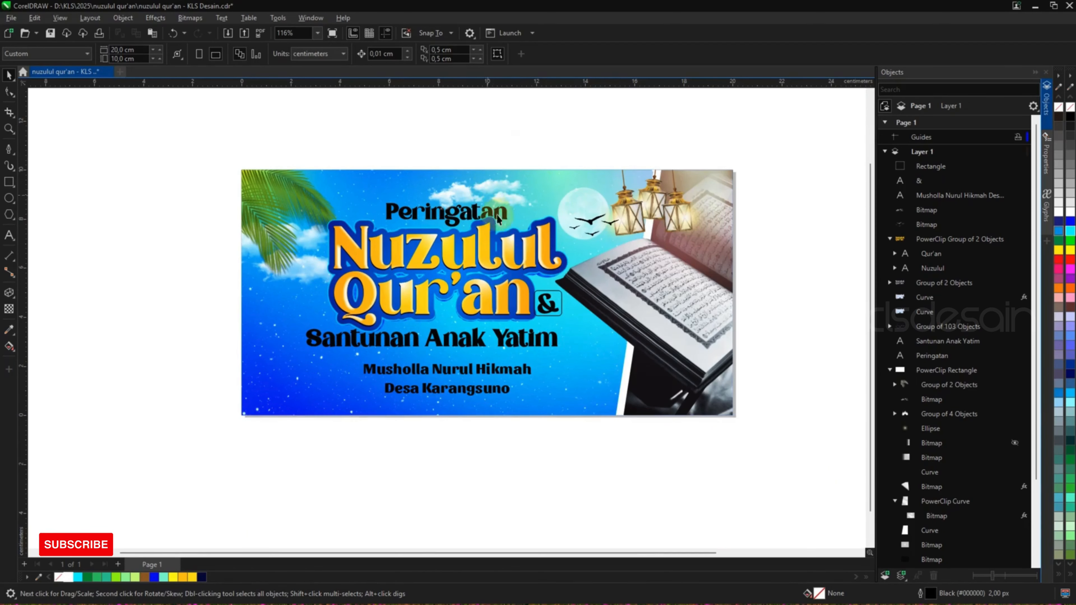
# Copy one white glow ellipse from the title's PowerClip contents and paste it onto the page.
pyautogui.scroll(2, 531, 244)
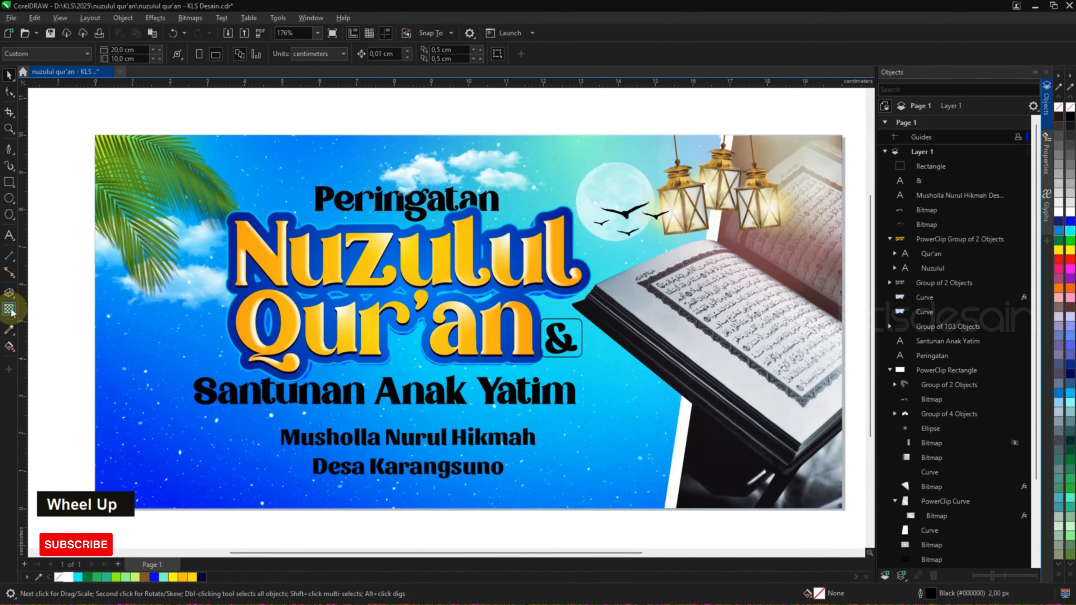
pyautogui.click(895, 254)
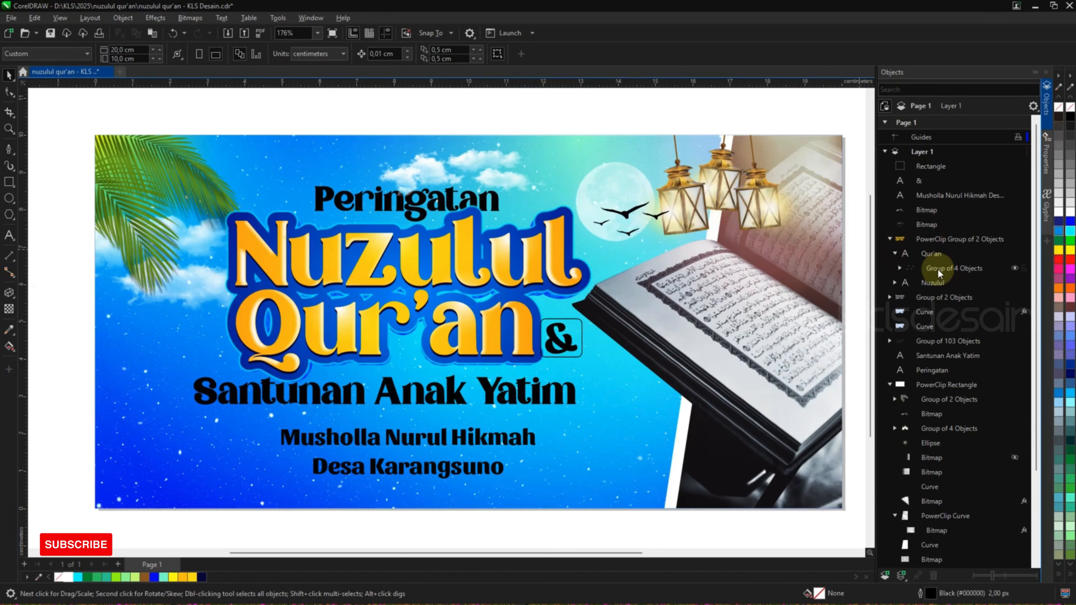
pyautogui.click(938, 269)
pyautogui.click(900, 269)
pyautogui.click(939, 283)
pyautogui.hotkey('ctrl', 'c')
pyautogui.hotkey('ctrl', 'v')
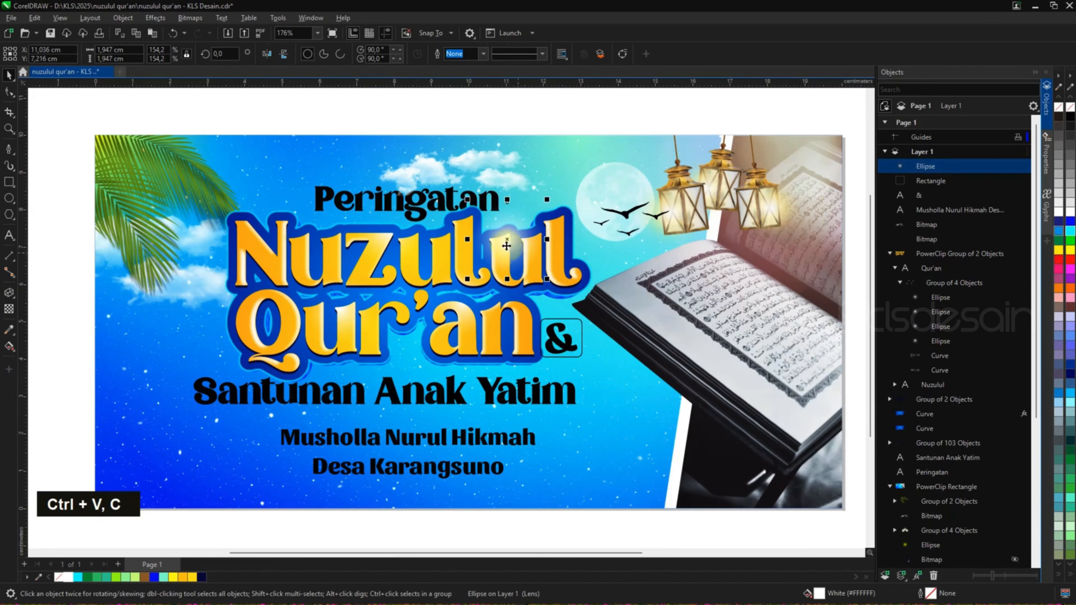
# Move the pasted glow to the contour's lower edge, fill it cyan and place three copies around the title's contour.
pyautogui.moveTo(507, 246); pyautogui.dragTo(510, 390)
pyautogui.click(78, 578)
pyautogui.rightClick(219, 338)
pyautogui.rightClick(301, 216)
pyautogui.rightClick(510, 390)
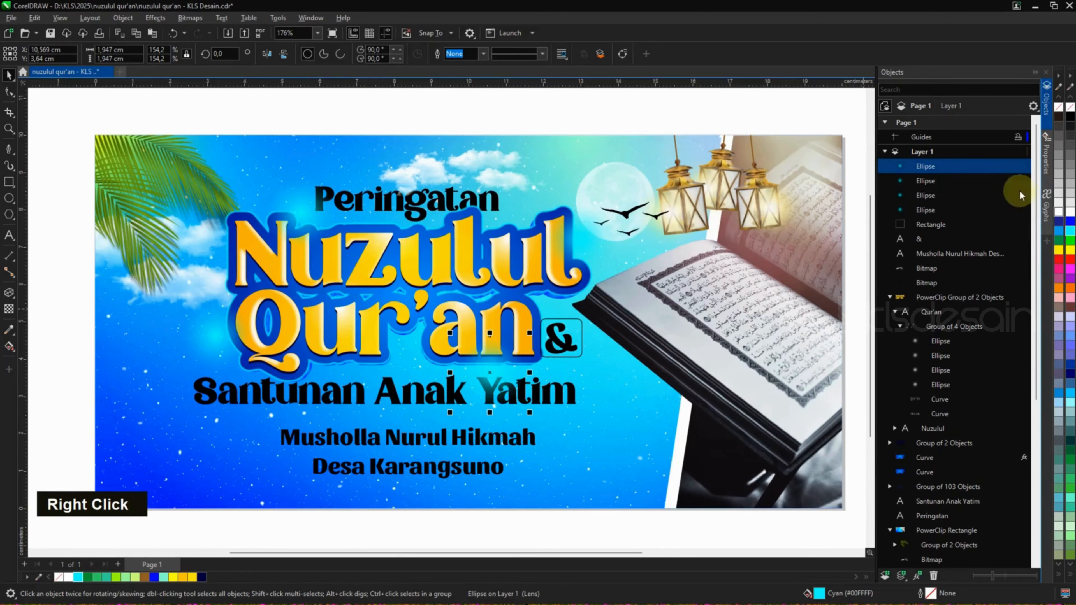
# Group the four cyan glows, convert the blurred contour curve into a PowerClip frame and move the glows inside it.
pyautogui.keyDown('shift'); pyautogui.click(918, 209); pyautogui.keyUp('shift')
pyautogui.hotkey('ctrl', 'g')
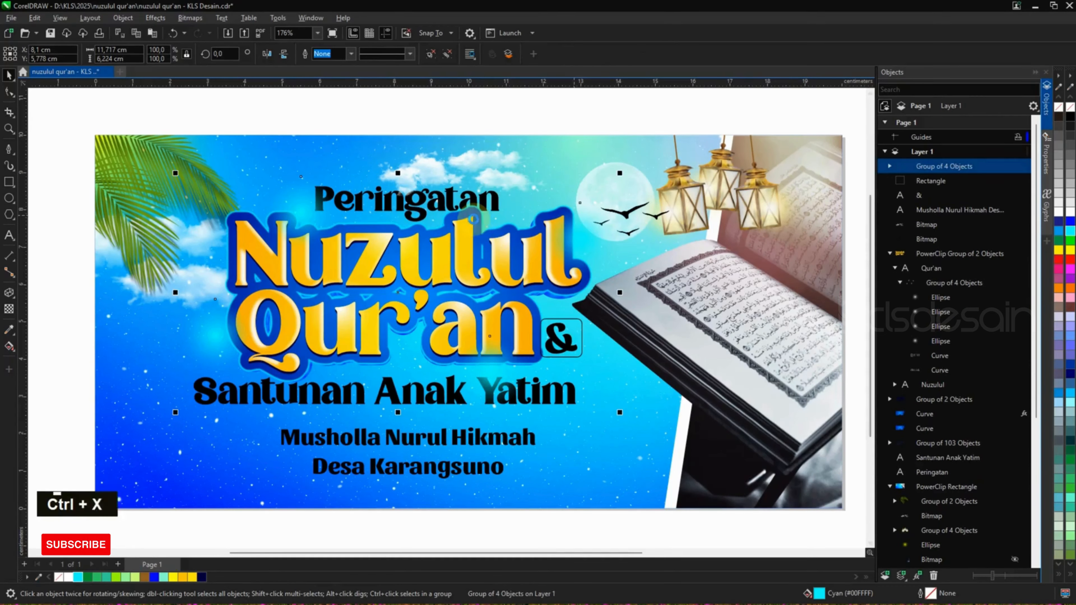
pyautogui.hotkey('ctrl', 'x')
pyautogui.rightClick(498, 231)
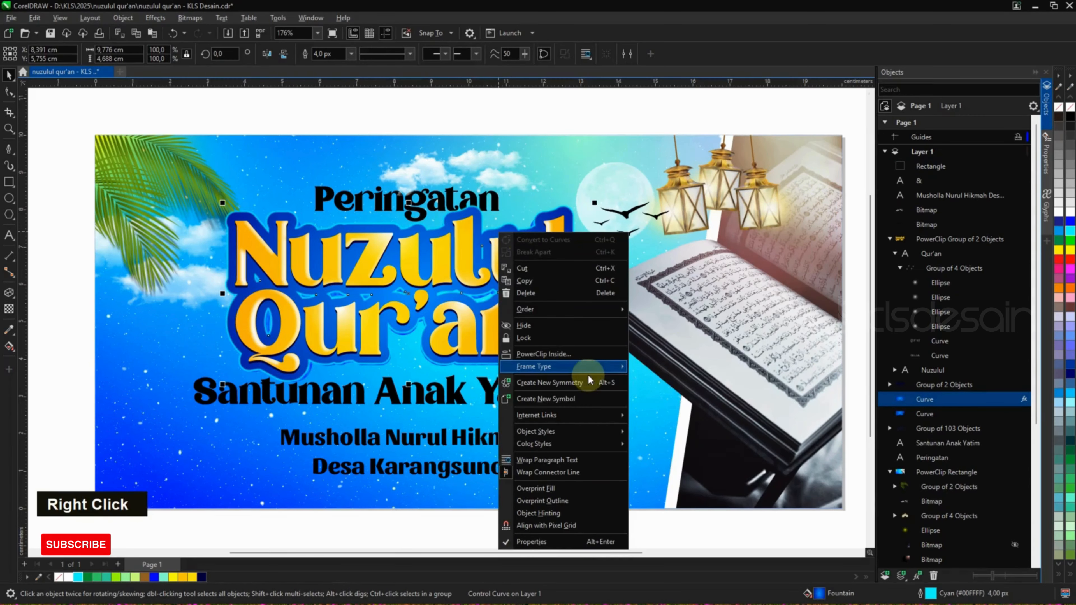
pyautogui.moveTo(590, 368)
pyautogui.click(665, 367)
pyautogui.rightClick(502, 229)
pyautogui.click(546, 249)
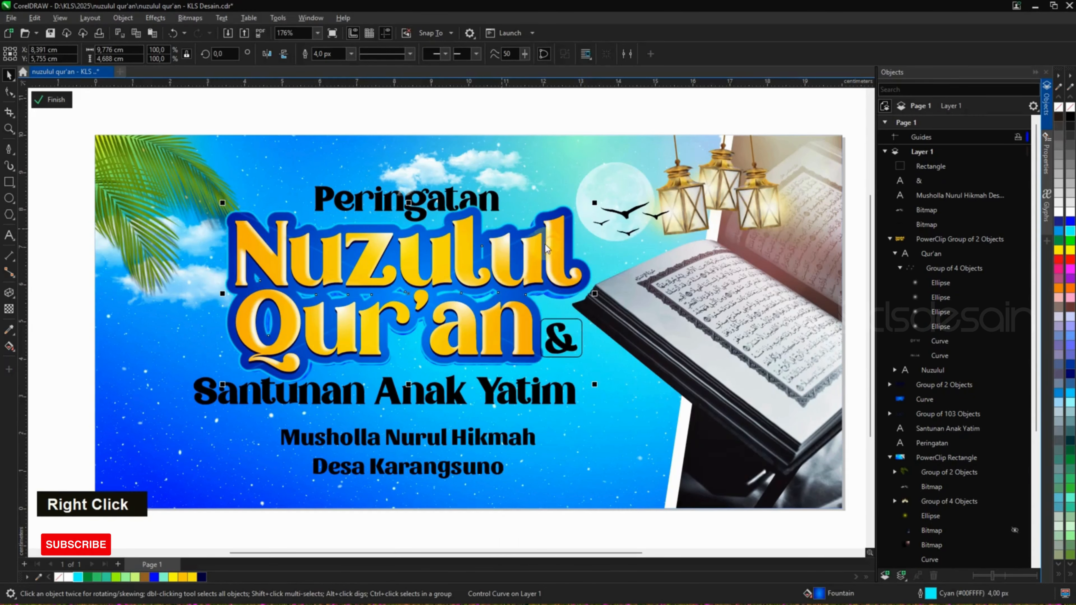
pyautogui.hotkey('ctrl', 'v')
pyautogui.click(487, 136)
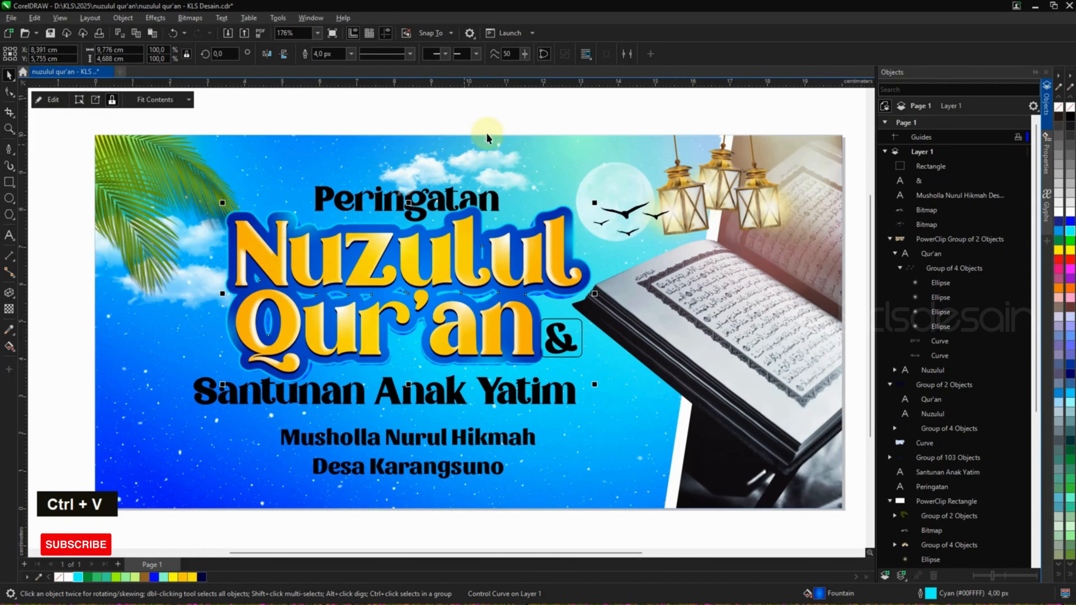
pyautogui.click(486, 114)
pyautogui.scroll(-2, 475, 249)
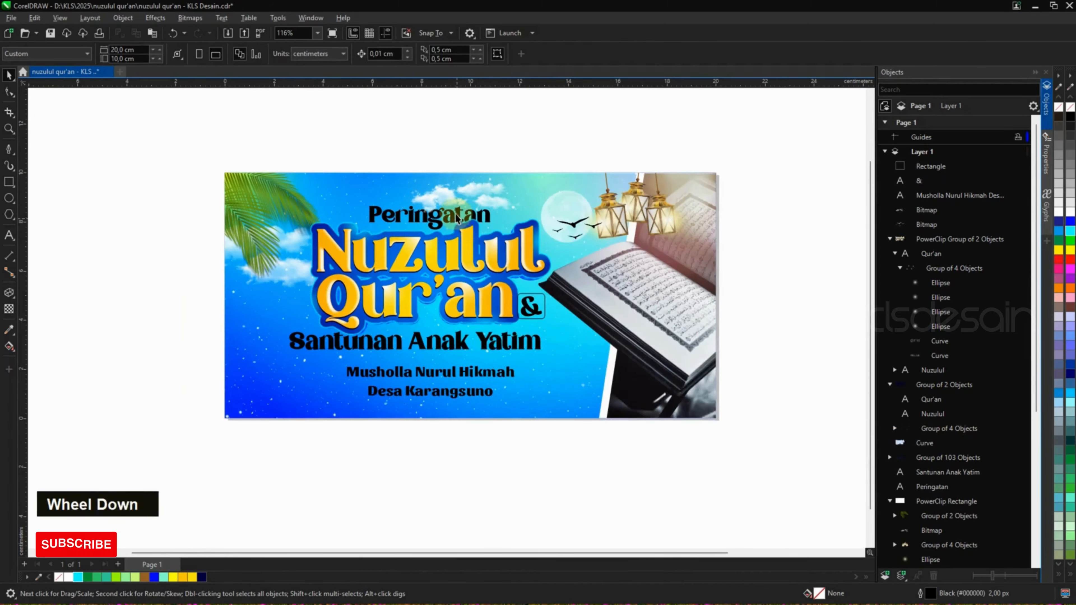
# Place the cloud bitmap behind the word Peringatan inside the background rectangle's PowerClip.
pyautogui.scroll(3, 459, 201)
pyautogui.click(459, 202)
pyautogui.hotkey('ctrl', 'z')
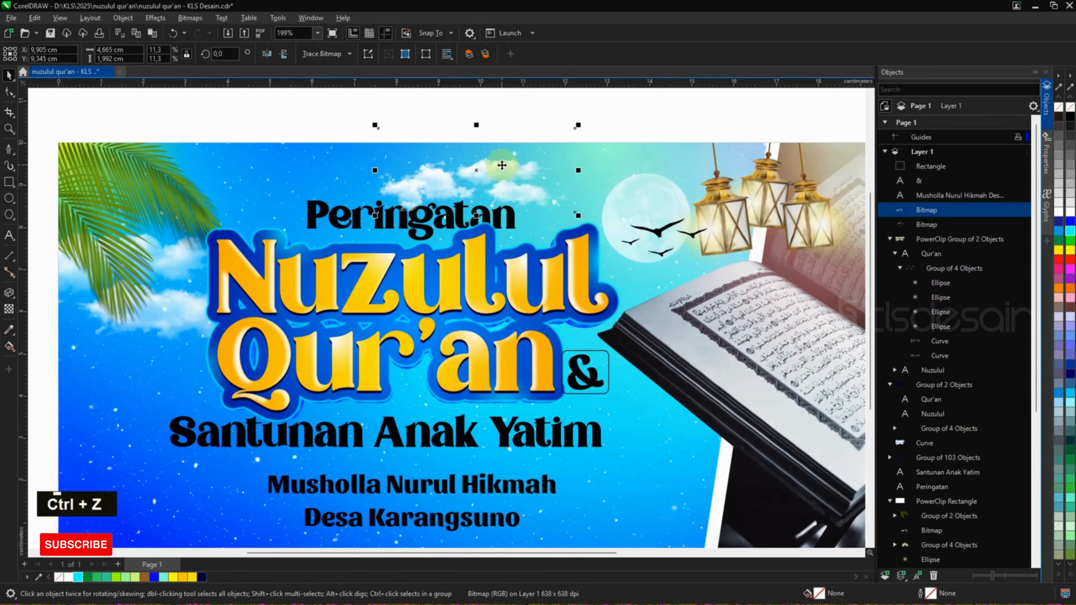
pyautogui.rightClick(502, 166)
pyautogui.click(556, 324)
pyautogui.click(230, 145)
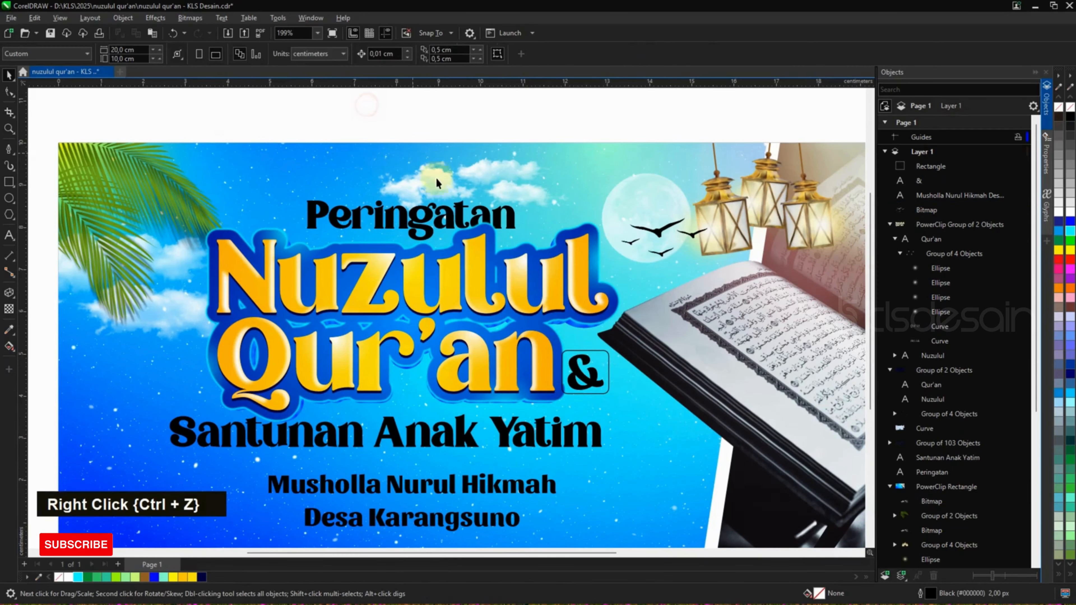
# Move the Peringatan text slightly higher above the title and fill it white.
pyautogui.moveTo(451, 222); pyautogui.dragTo(450, 207)
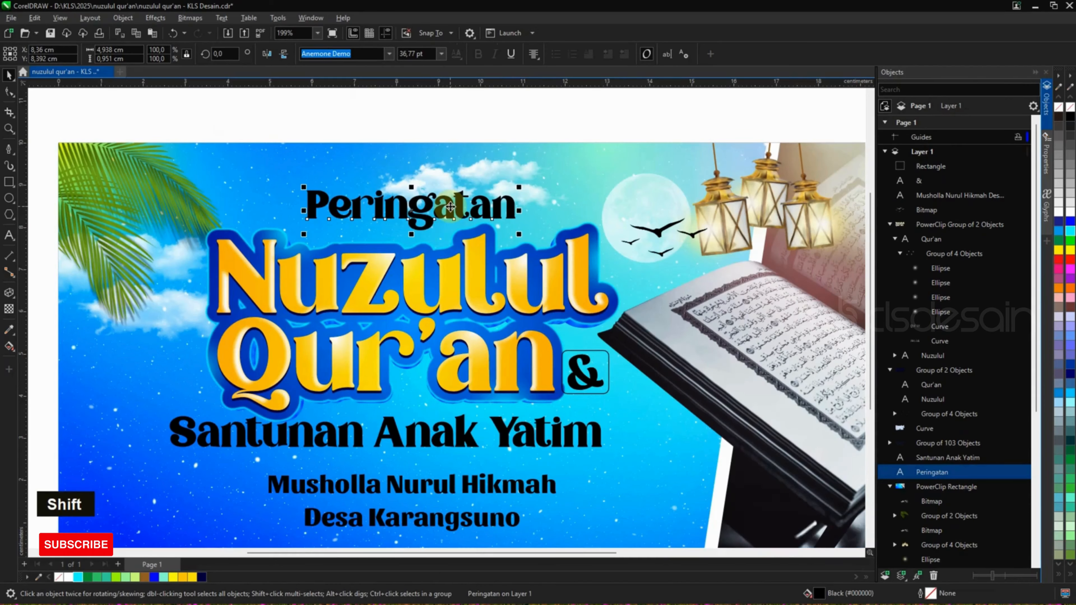
pyautogui.click(1073, 213)
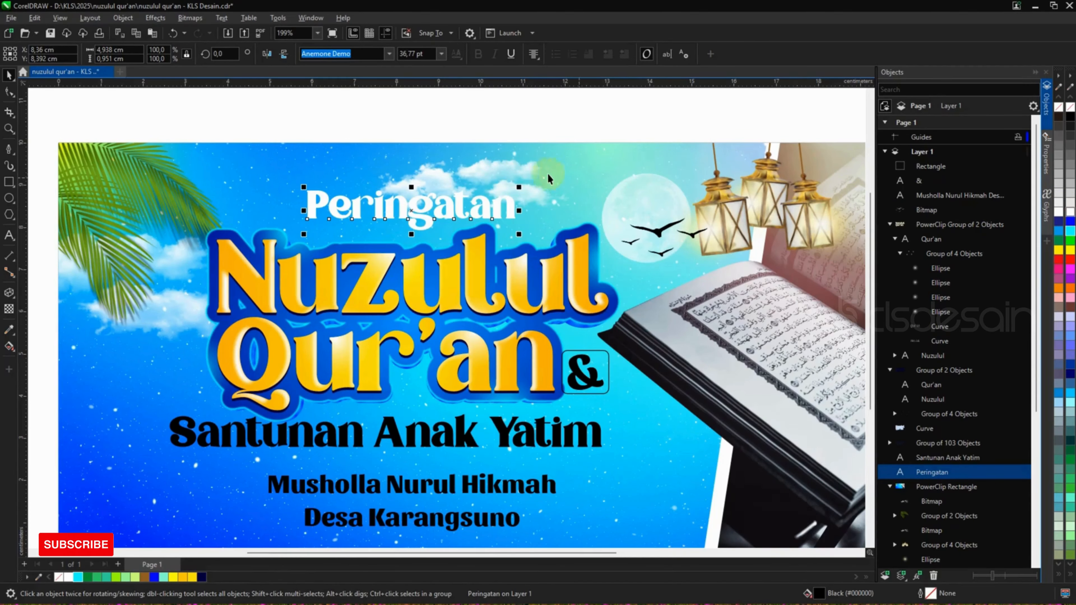
# Add a one-step outside contour of about 0.078 cm around the Peringatan text and break the contour apart into a separate curve.
pyautogui.scroll(2, 457, 175)
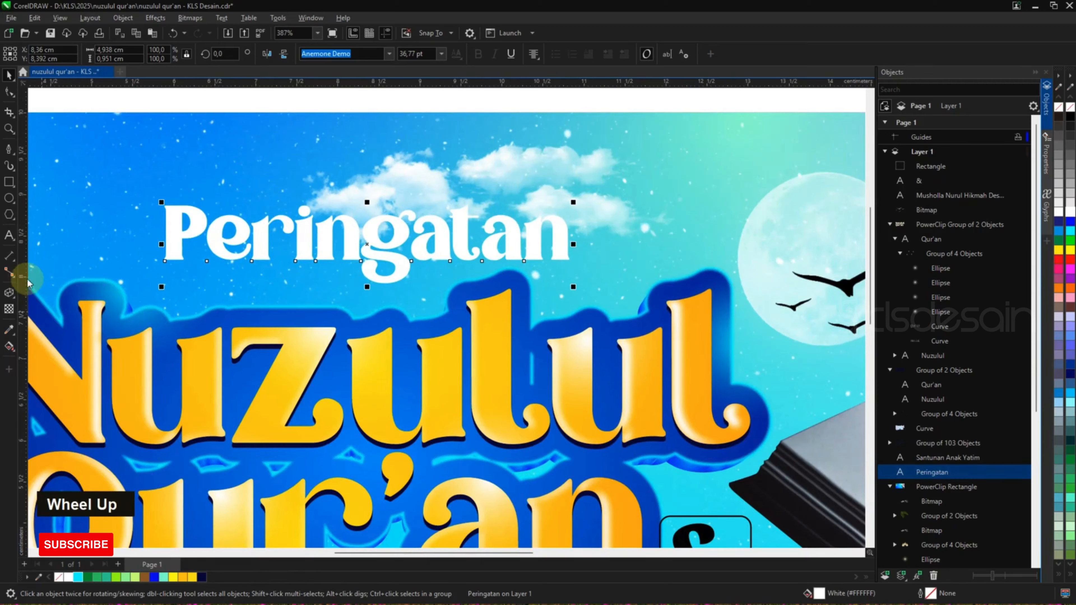
pyautogui.click(16, 297)
pyautogui.click(59, 306)
pyautogui.scroll(2, 531, 230)
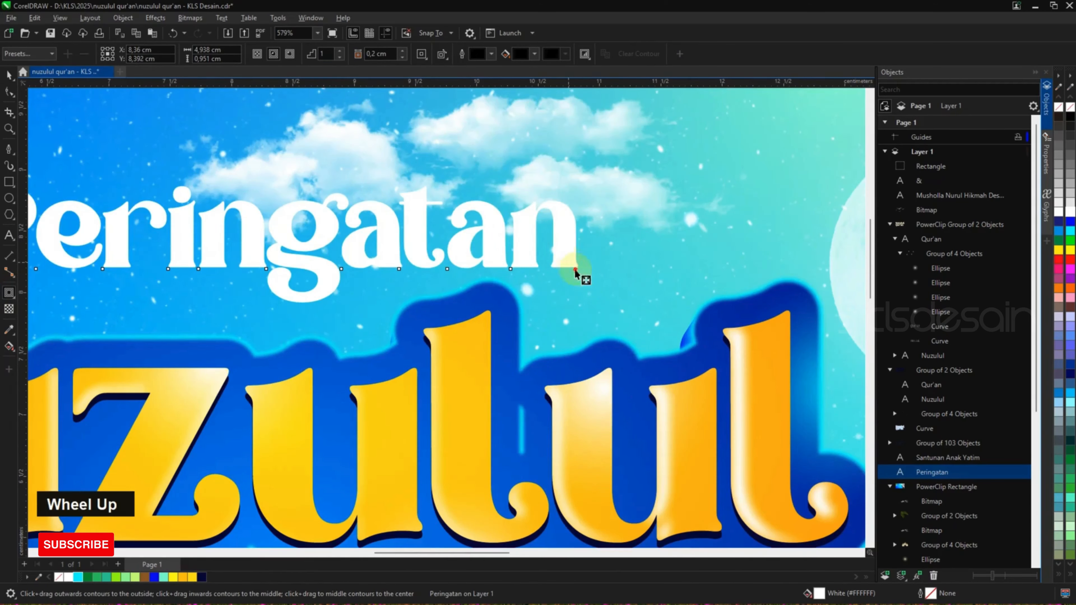
pyautogui.moveTo(577, 277); pyautogui.dragTo(692, 268)
pyautogui.scroll(-2, 941, 399)
pyautogui.click(940, 399)
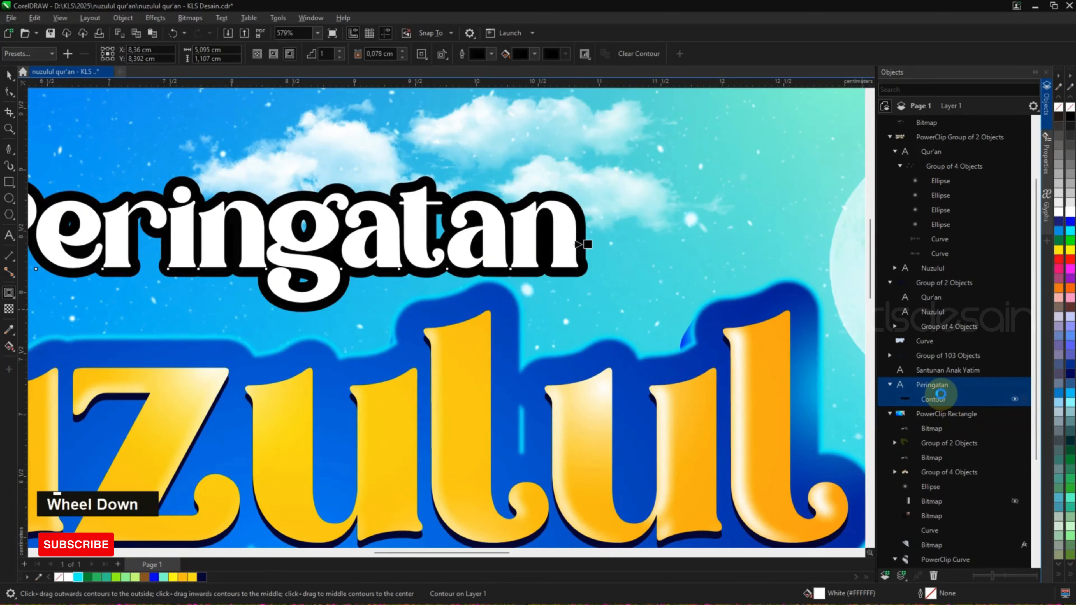
pyautogui.hotkey('ctrl', 'k')
pyautogui.click(8, 75)
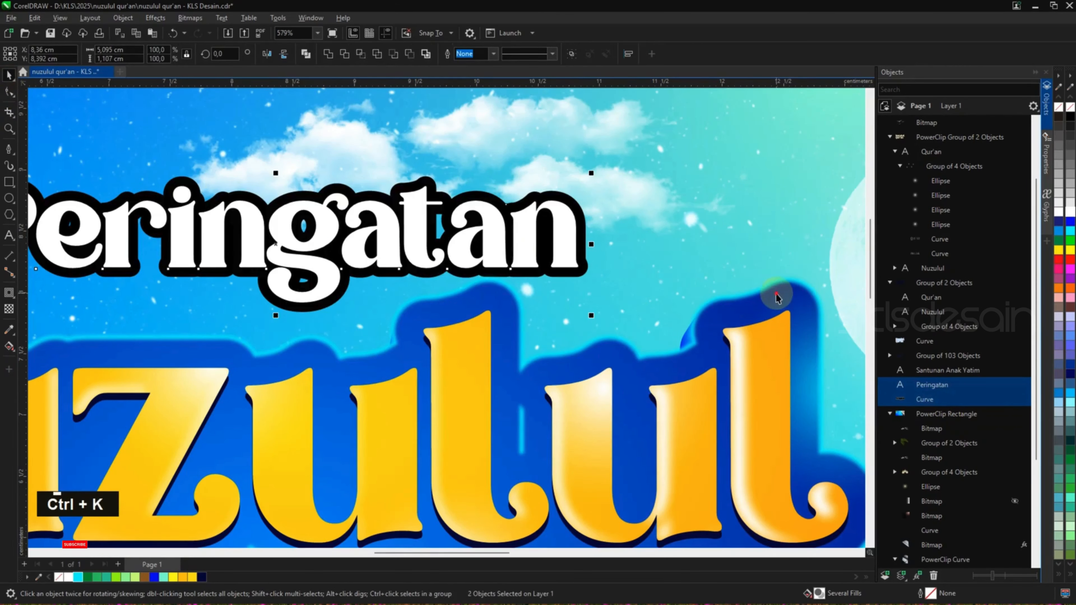
pyautogui.keyDown('ctrl'); pyautogui.click(65, 165); pyautogui.keyUp('ctrl')
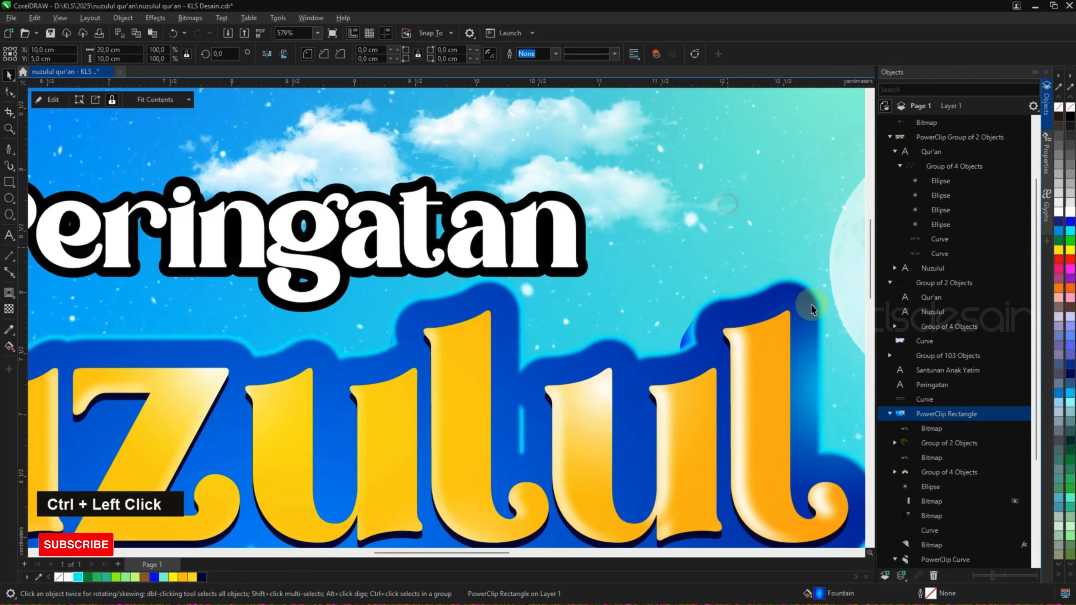
pyautogui.keyDown('ctrl'); pyautogui.click(802, 295); pyautogui.keyUp('ctrl')
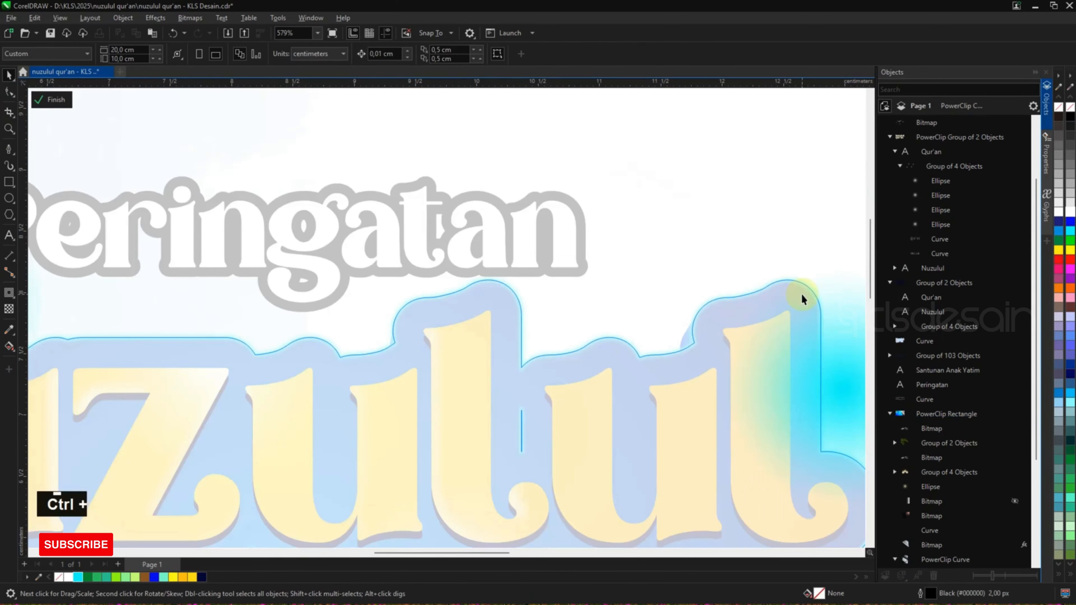
pyautogui.click(61, 94)
# Try to apply the fill of the blue contour group behind the title to the Peringatan contour, and undo the attempt.
pyautogui.scroll(-5, 963, 327)
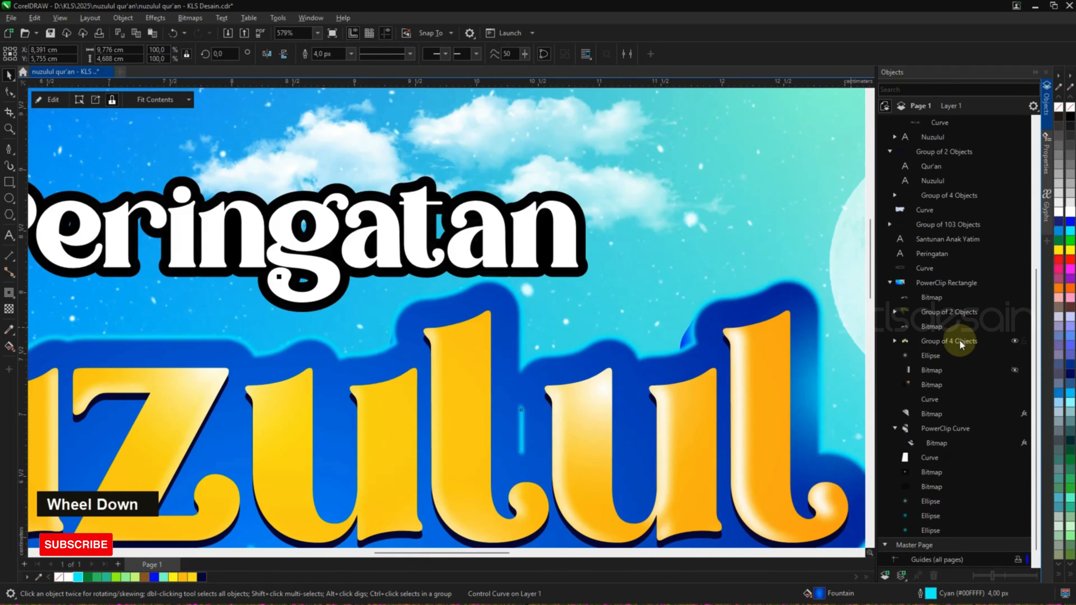
pyautogui.scroll(2, 931, 334)
pyautogui.click(939, 313)
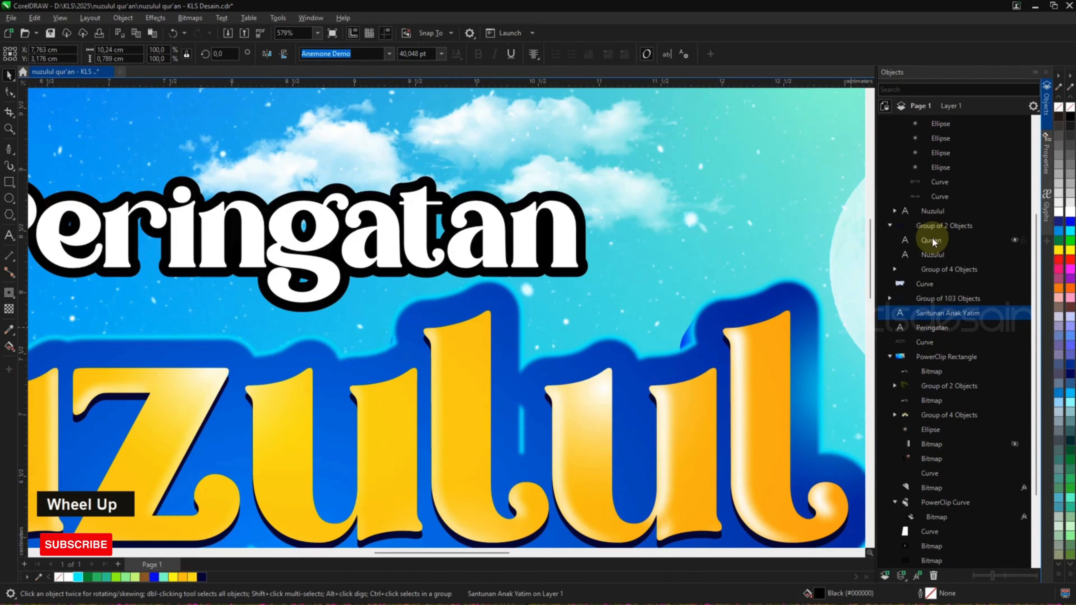
pyautogui.click(933, 211)
pyautogui.click(932, 255)
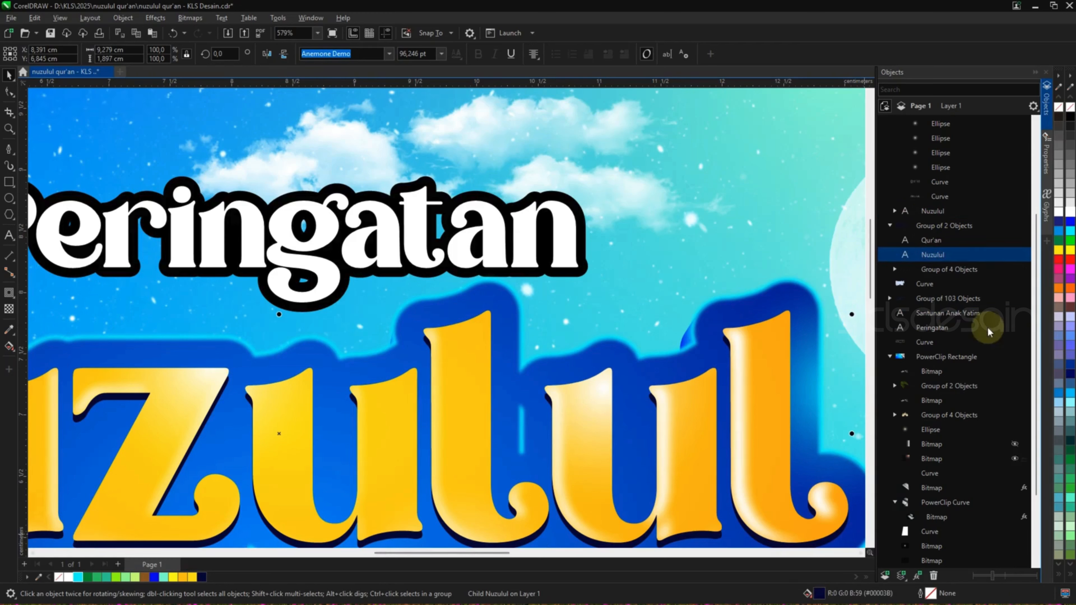
pyautogui.click(928, 212)
pyautogui.click(930, 225)
pyautogui.scroll(5, 924, 254)
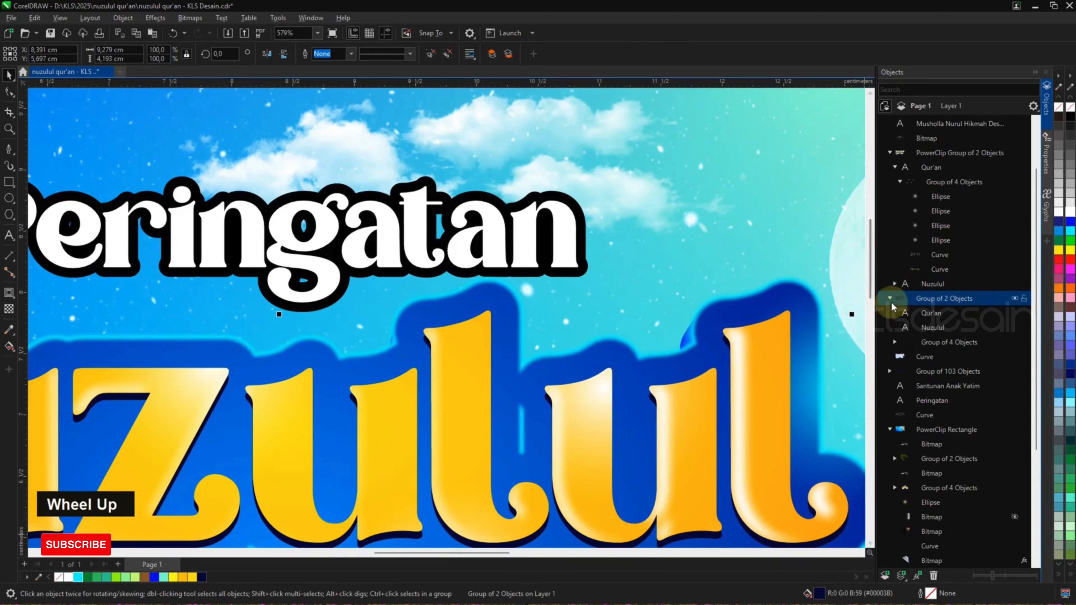
pyautogui.click(916, 371)
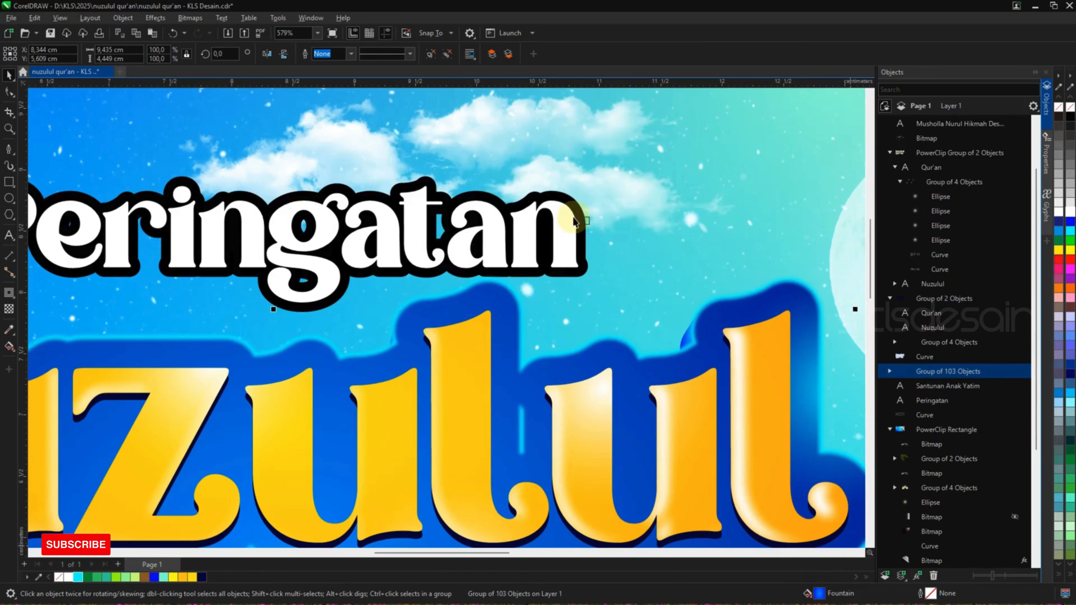
pyautogui.click(559, 218)
pyautogui.hotkey('ctrl', 'z')
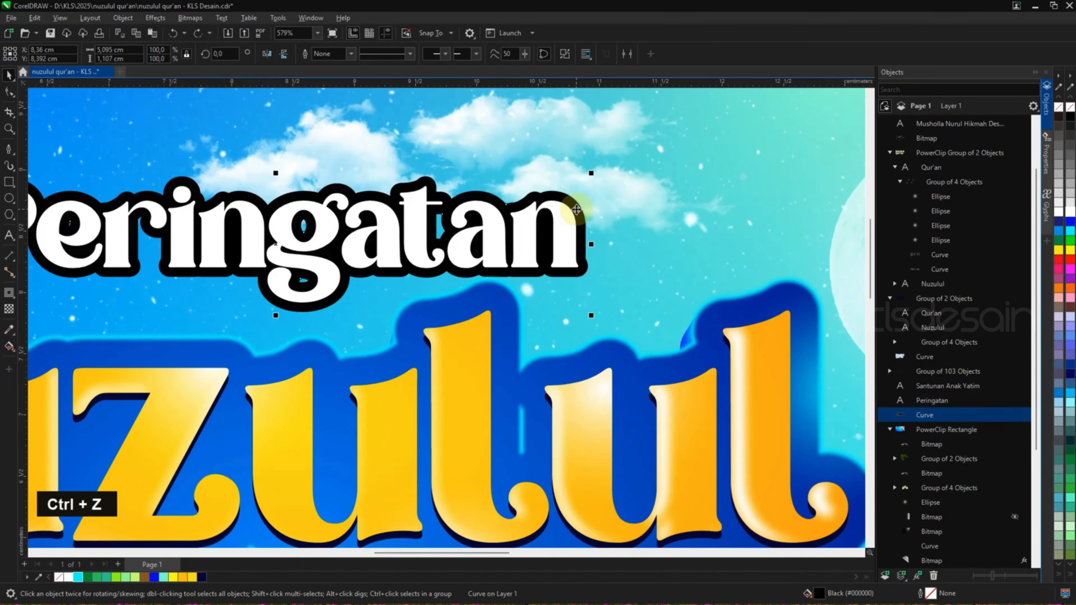
# Apply the blue fountain fill from the first curve in the title's group of 103 objects to the Peringatan contour.
pyautogui.click(919, 372)
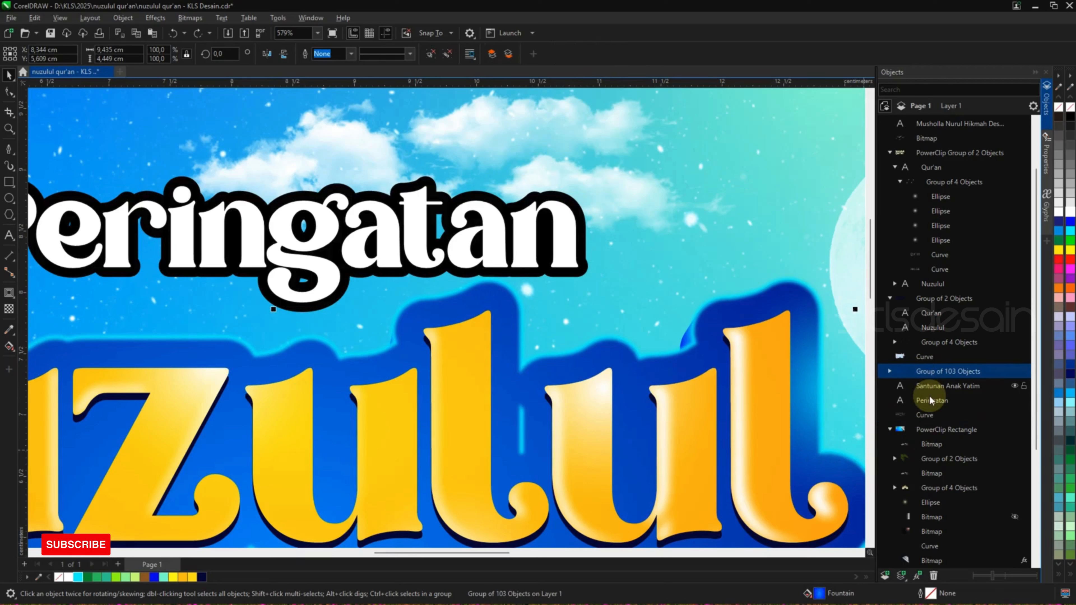
pyautogui.click(930, 387)
pyautogui.click(931, 401)
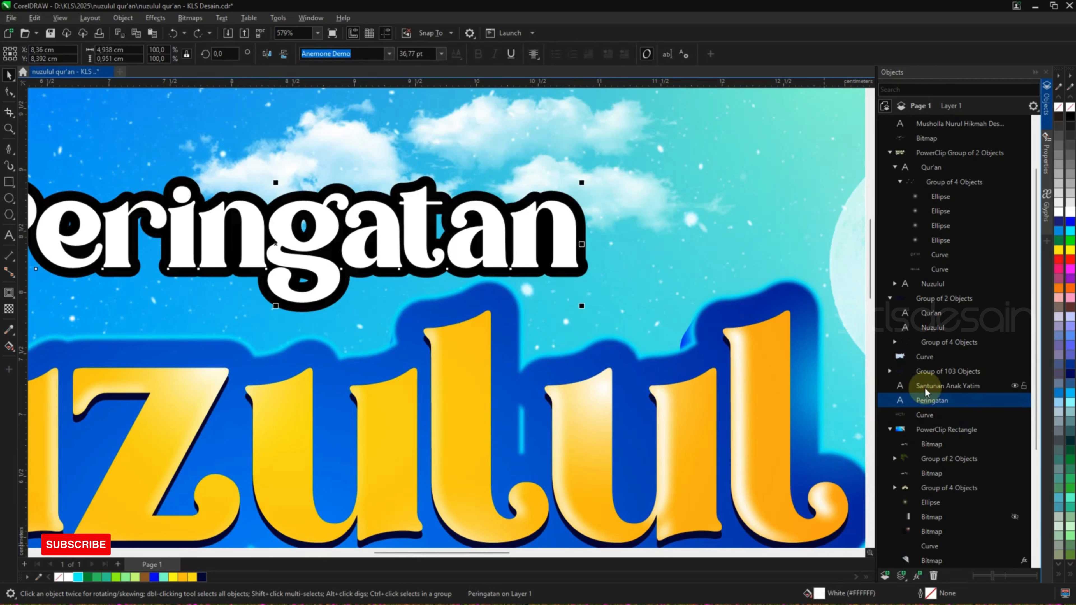
pyautogui.click(925, 388)
pyautogui.click(911, 372)
pyautogui.click(891, 371)
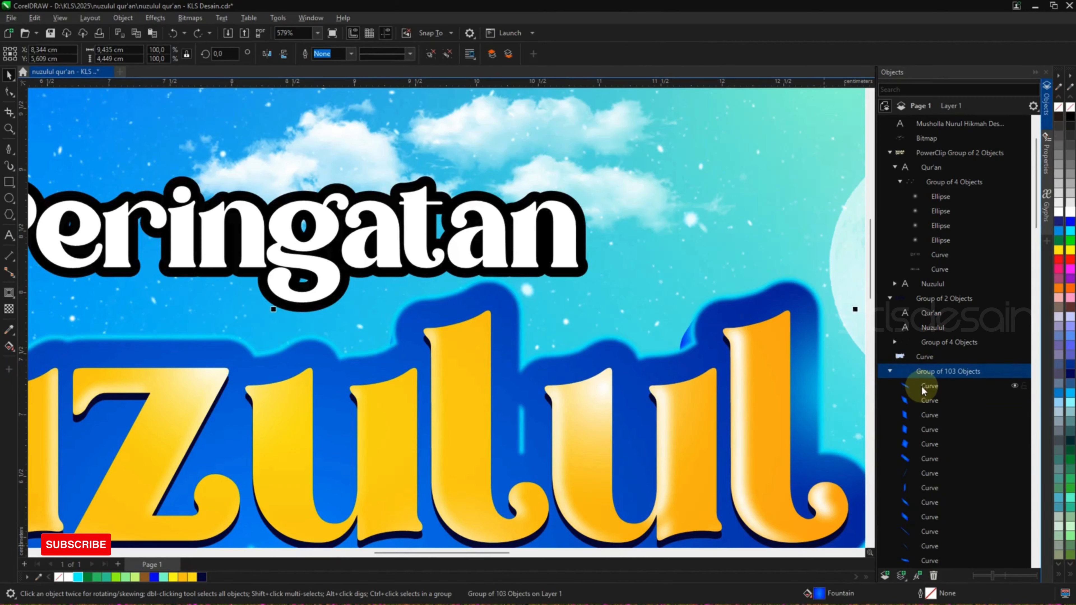
pyautogui.click(926, 386)
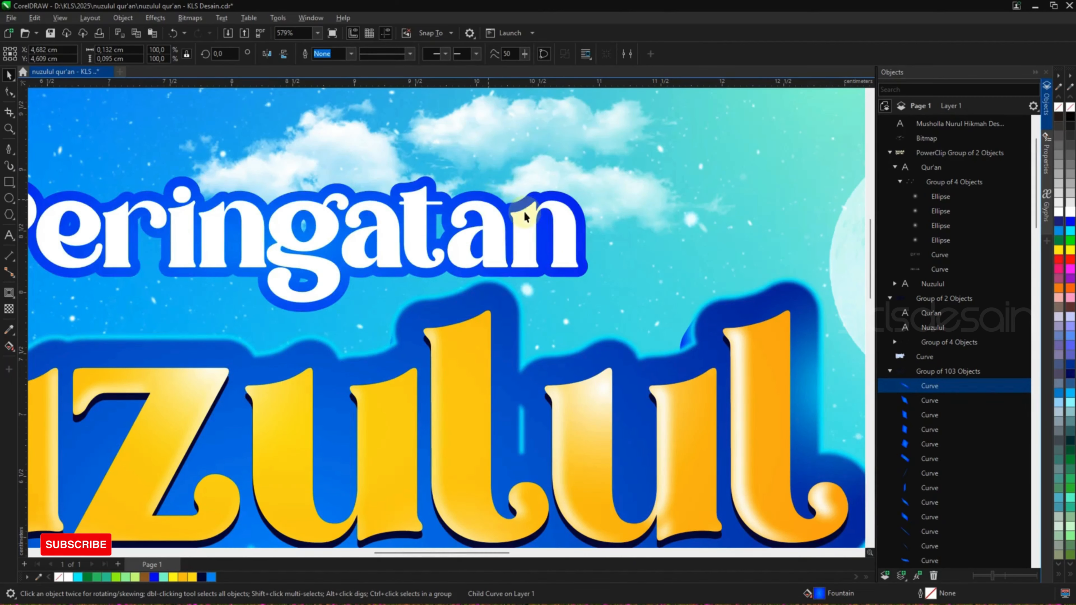
# Change the outer colour of the Peringatan contour's elliptical fountain fill to dark navy.
pyautogui.scroll(-3, 544, 224)
pyautogui.click(524, 221)
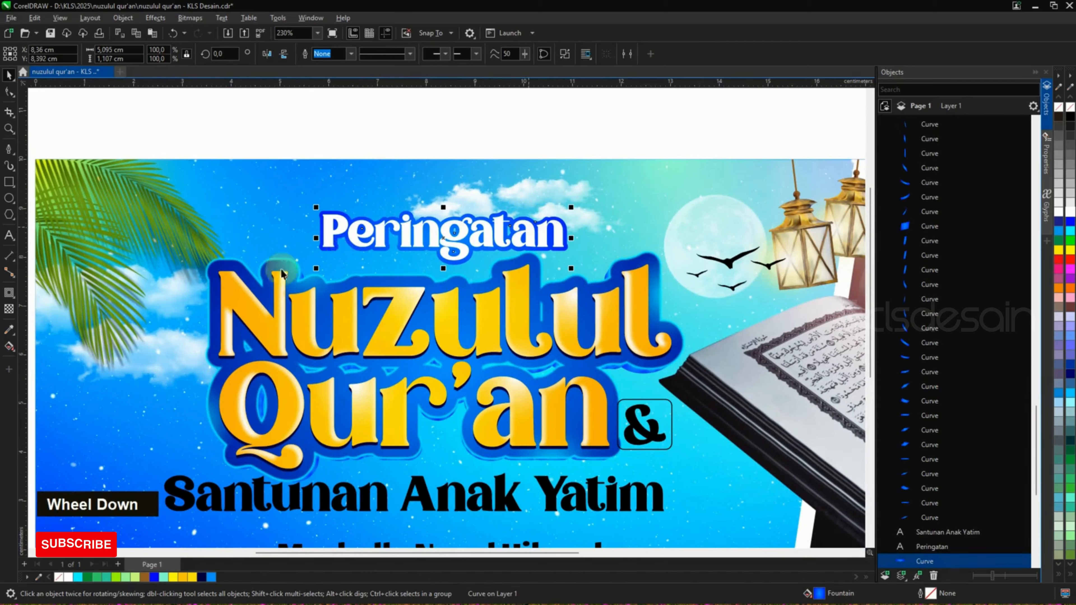
pyautogui.click(10, 347)
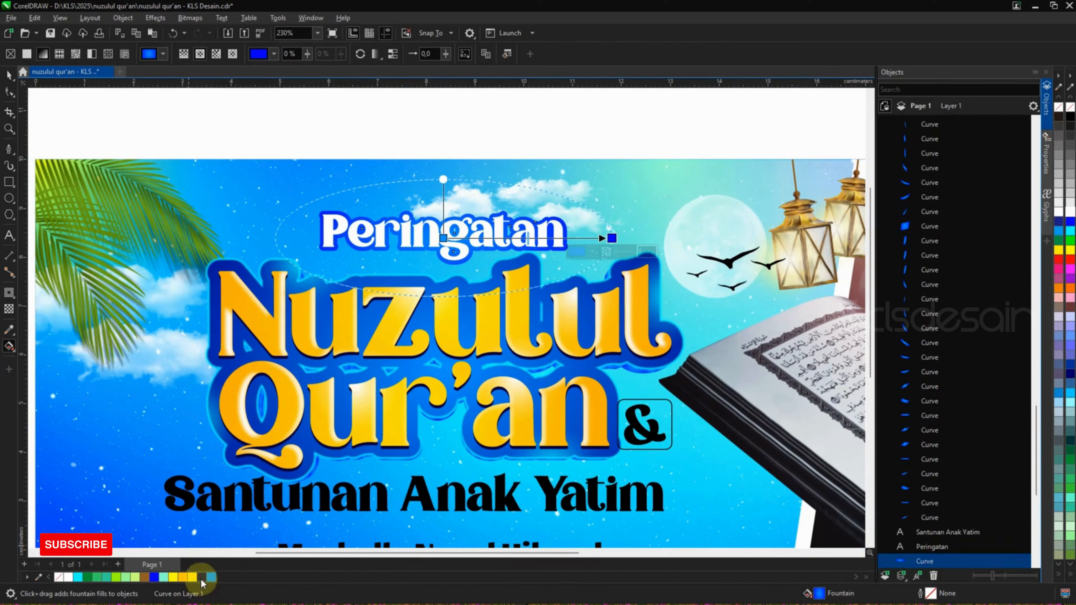
pyautogui.click(9, 75)
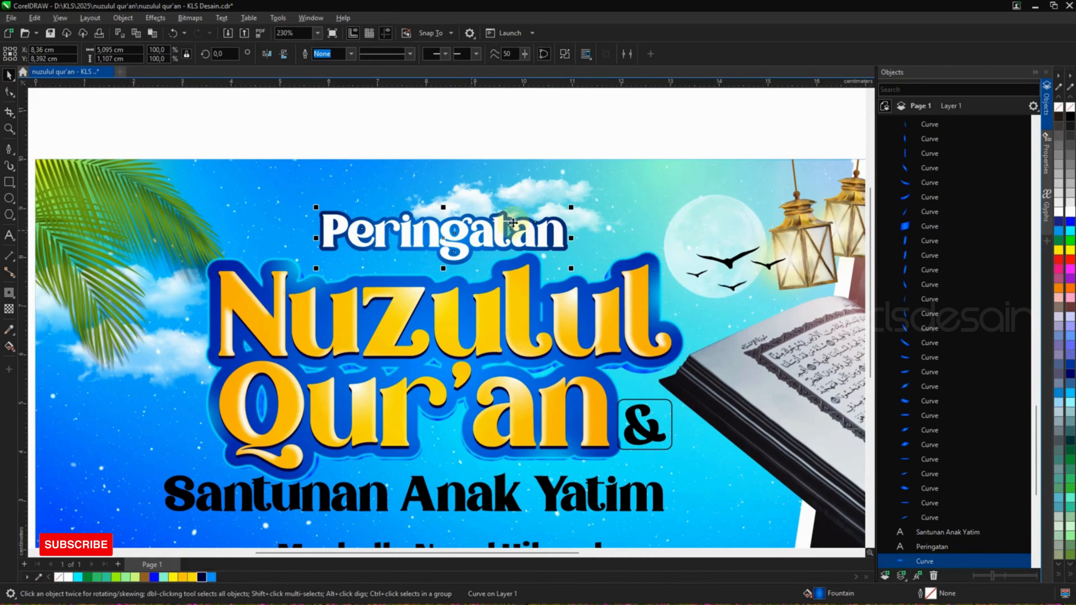
# Duplicate the Peringatan text slightly lower, fill the copy dark navy (#00003B), and stack it between the white text and its contour.
pyautogui.scroll(4, 489, 208)
pyautogui.click(512, 240)
pyautogui.scroll(4, 512, 241)
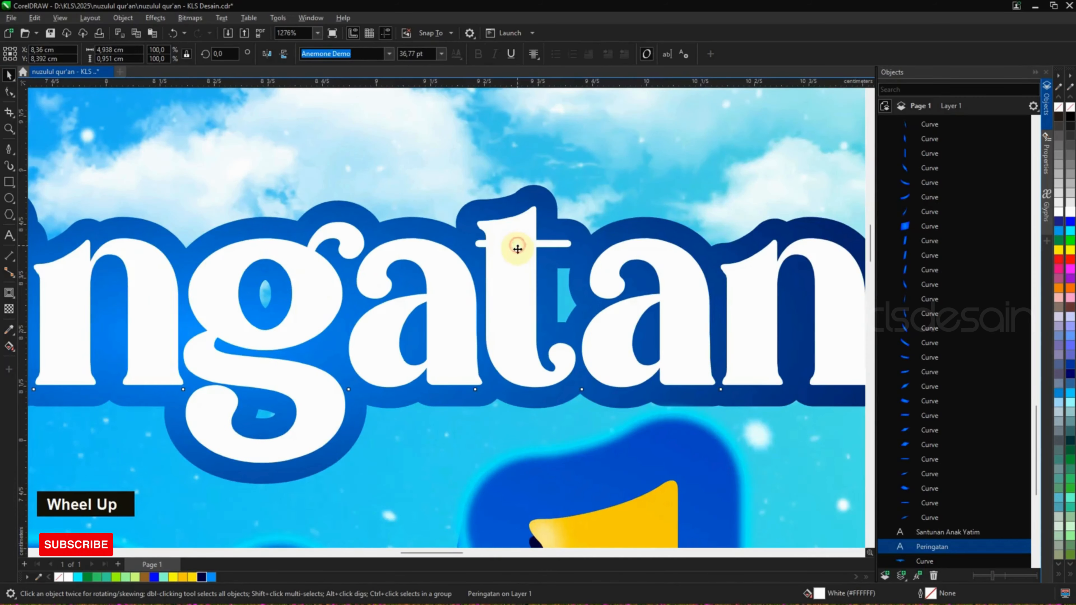
pyautogui.keyDown('shift'); pyautogui.rightClick(518, 252); pyautogui.keyUp('shift')
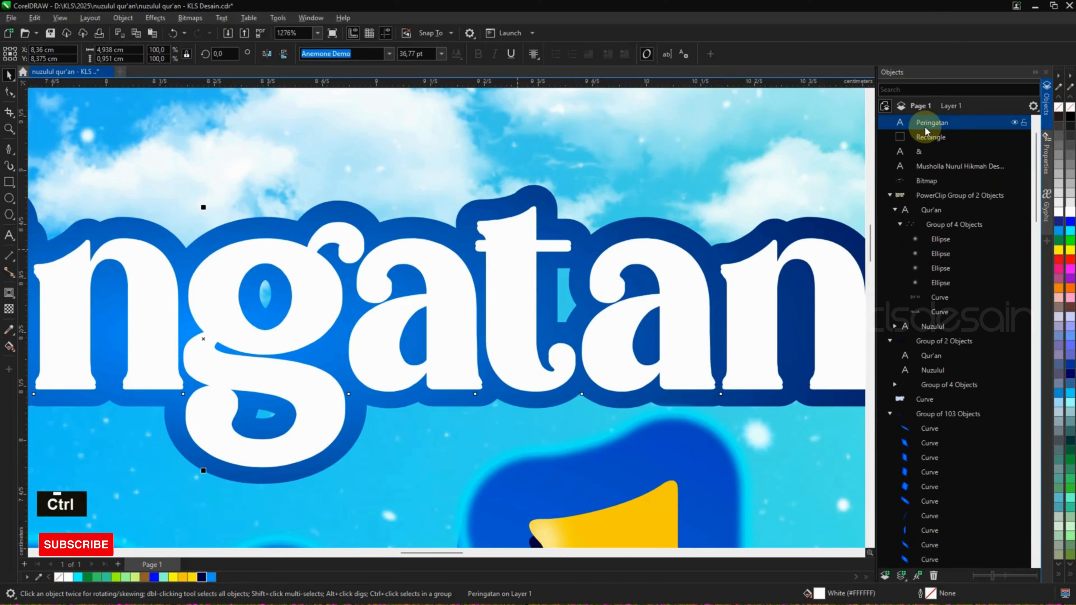
pyautogui.hotkey('ctrl', 'pageup')
pyautogui.hotkey('ctrl', 'End')
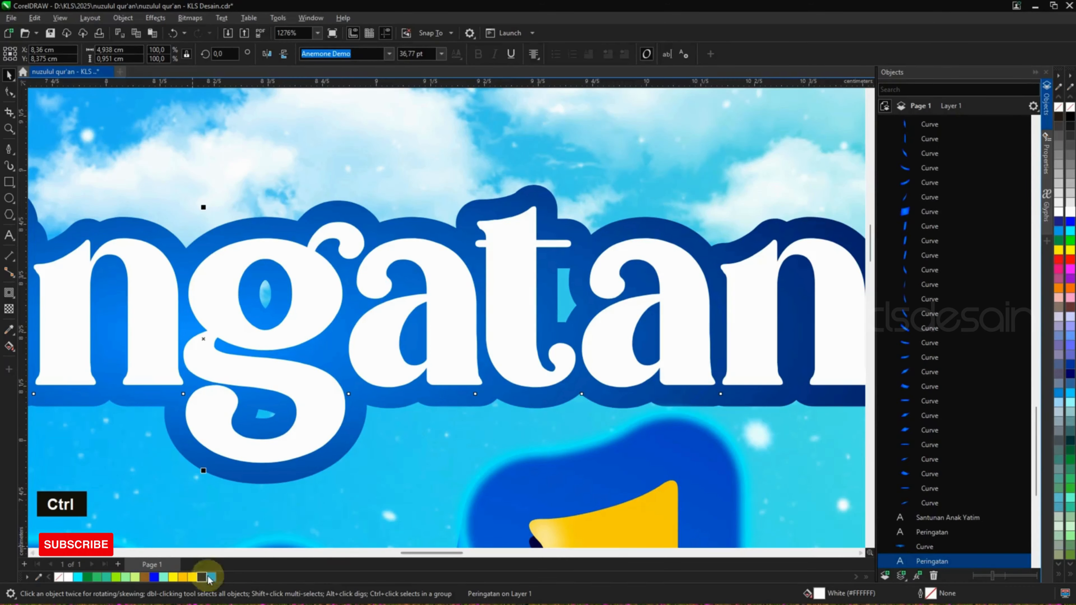
pyautogui.hotkey('ctrl', 'pageup')
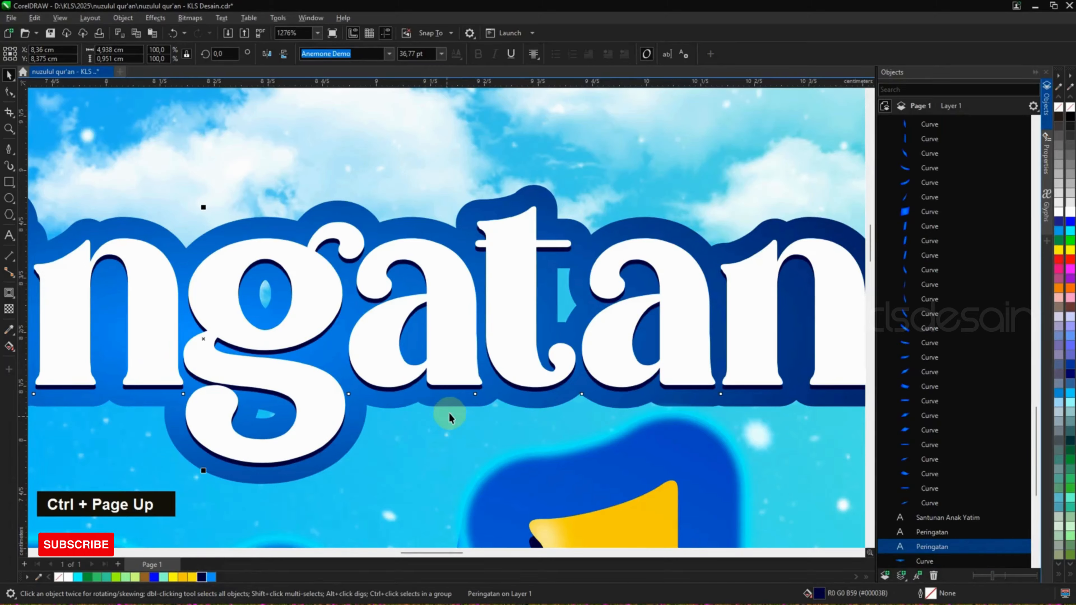
# Move the white Peringatan text slightly up and its navy copy slightly down to deepen the text's shadow.
pyautogui.scroll(-3, 457, 254)
pyautogui.scroll(-3, 457, 250)
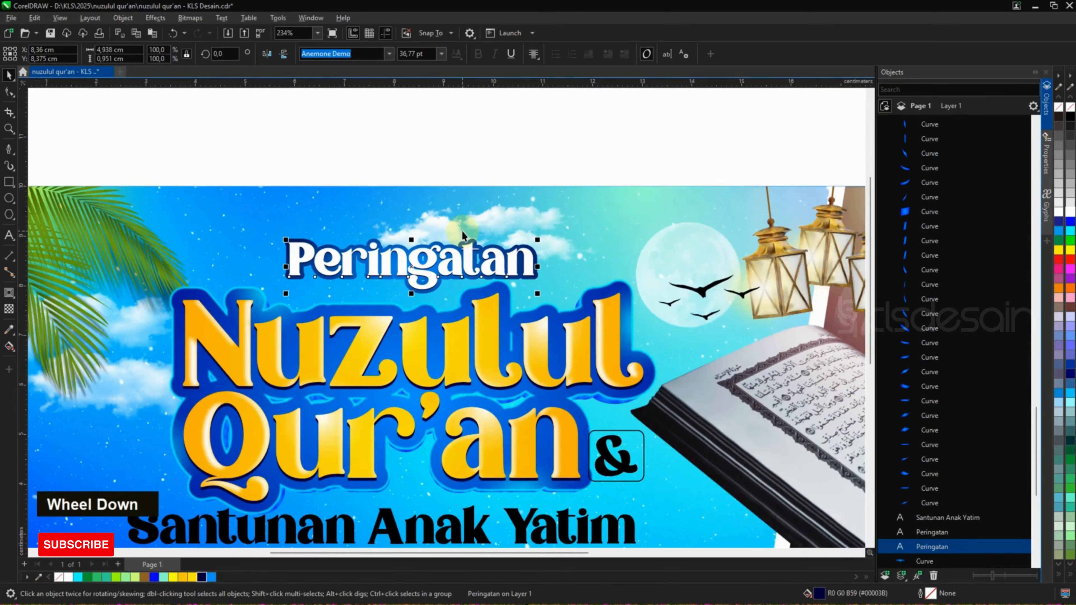
pyautogui.scroll(9, 462, 231)
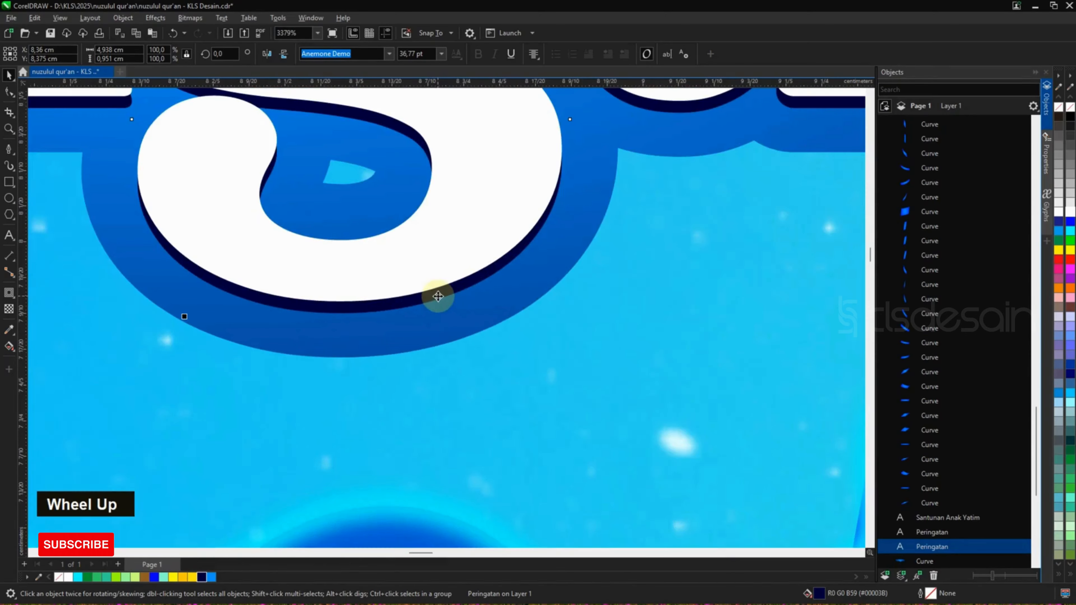
pyautogui.moveTo(438, 296); pyautogui.dragTo(438, 302)
pyautogui.moveTo(459, 228); pyautogui.dragTo(461, 221)
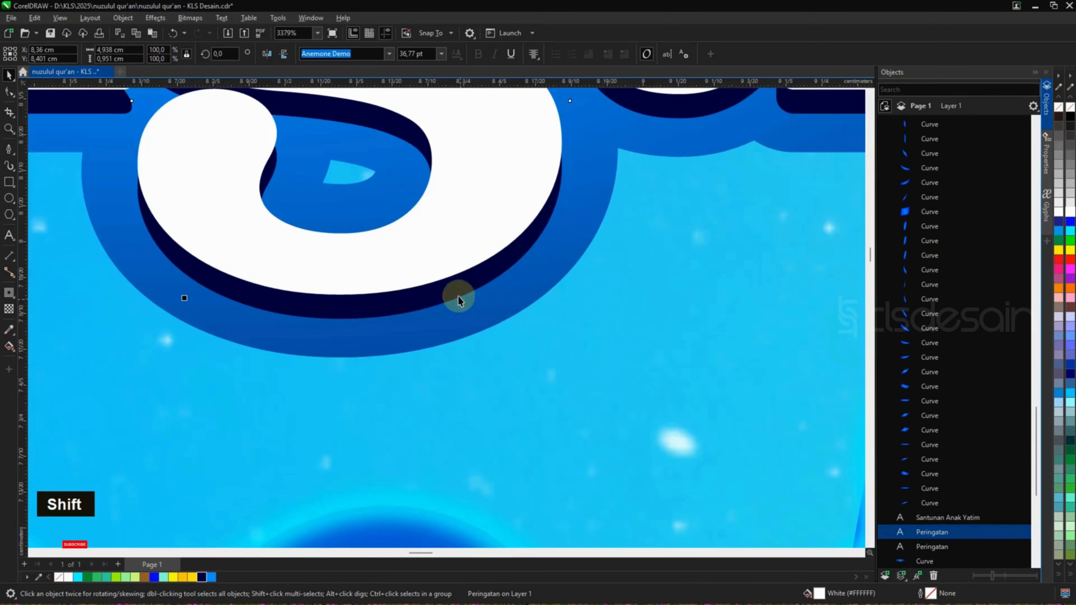
pyautogui.click(459, 299)
pyautogui.scroll(-5, 459, 305)
pyautogui.scroll(-4, 453, 212)
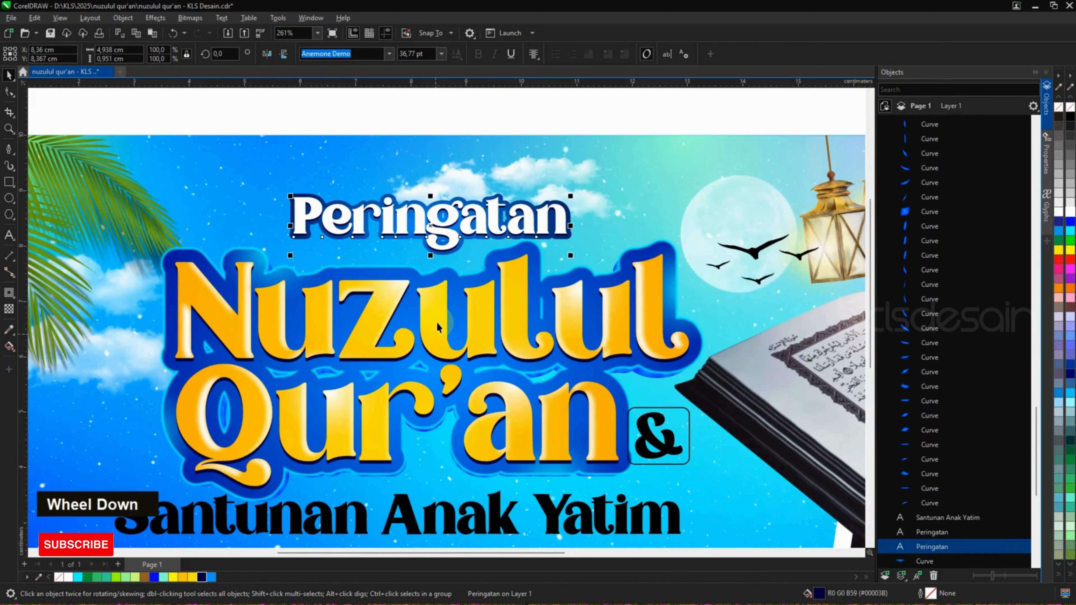
# Move the gold Nuzulul Qur'an PowerClip group slightly up to deepen the navy shadow beneath the title.
pyautogui.click(437, 323)
pyautogui.scroll(4, 445, 245)
pyautogui.scroll(1, 444, 247)
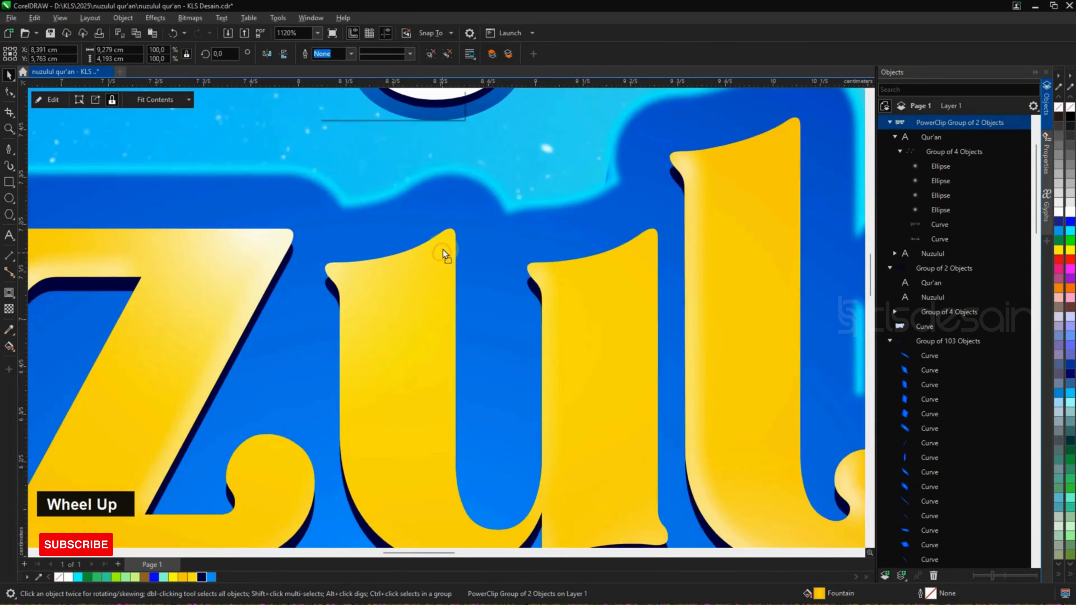
pyautogui.scroll(-2, 425, 383)
pyautogui.scroll(-3, 453, 358)
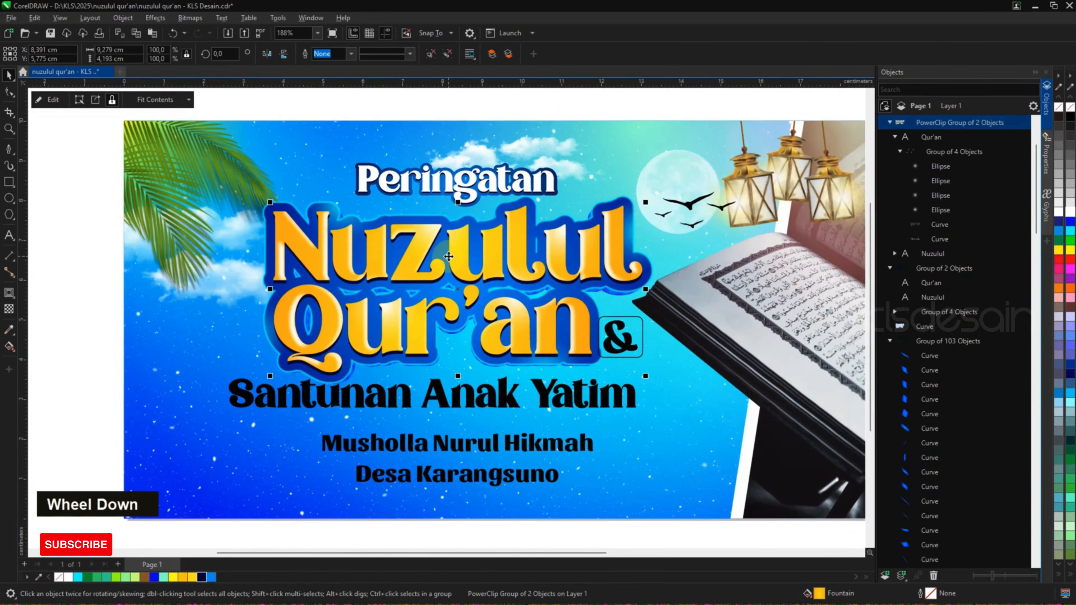
# Duplicate the Peringatan contour curve slightly lower, fill the copy dark navy (#00003B), and place it behind the blue contour.
pyautogui.click(457, 101)
pyautogui.scroll(6, 423, 195)
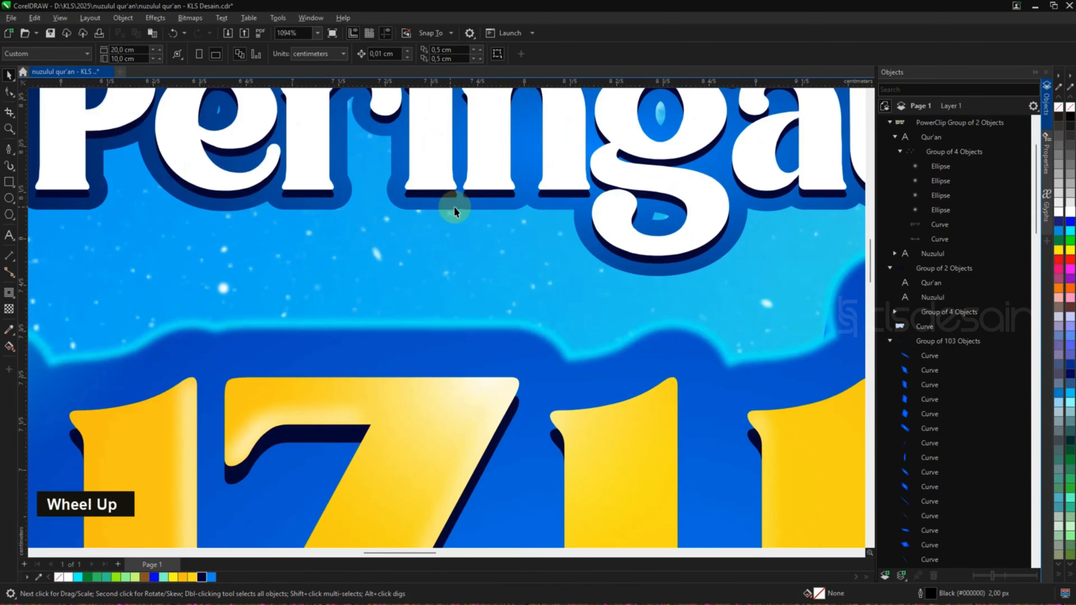
pyautogui.moveTo(482, 208); pyautogui.dragTo(490, 220)
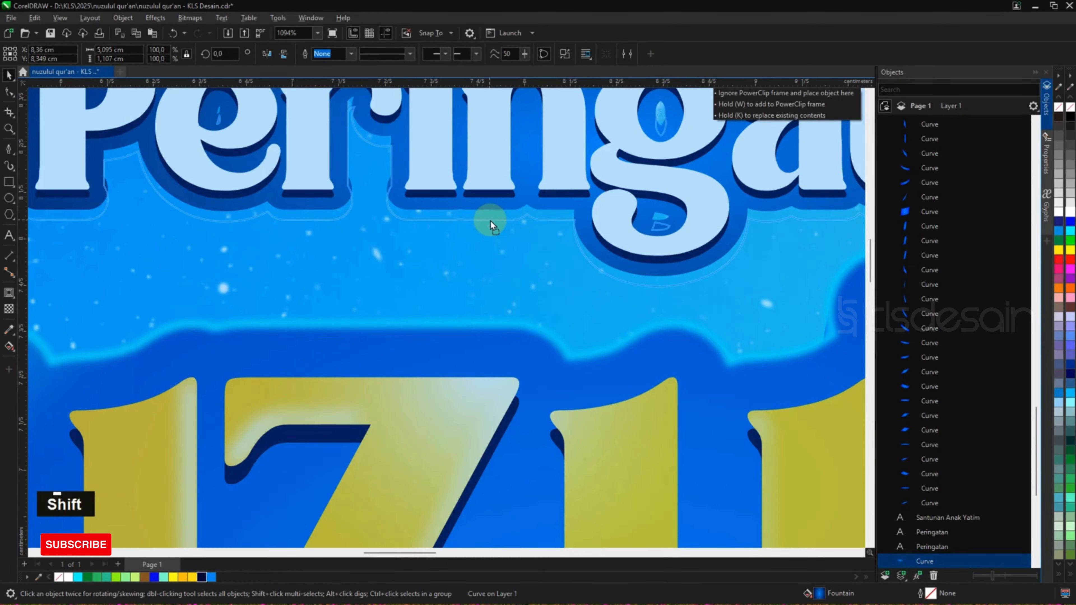
pyautogui.keyDown('shift'); pyautogui.rightClick(491, 221); pyautogui.keyUp('shift')
pyautogui.scroll(-3, 384, 259)
pyautogui.hotkey('ctrl', 'pageup')
pyautogui.hotkey('ctrl', 'End')
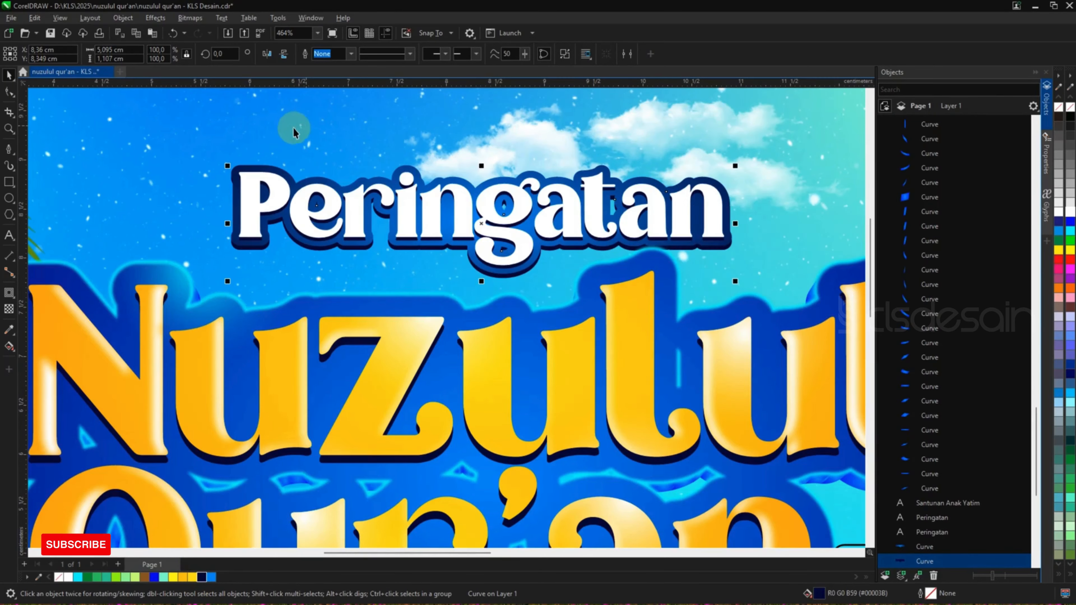
# Move the group of small blue curves along the title contour's lower edge slightly down and fill it dark navy (#00003B).
pyautogui.scroll(-3, 438, 164)
pyautogui.scroll(5, 516, 372)
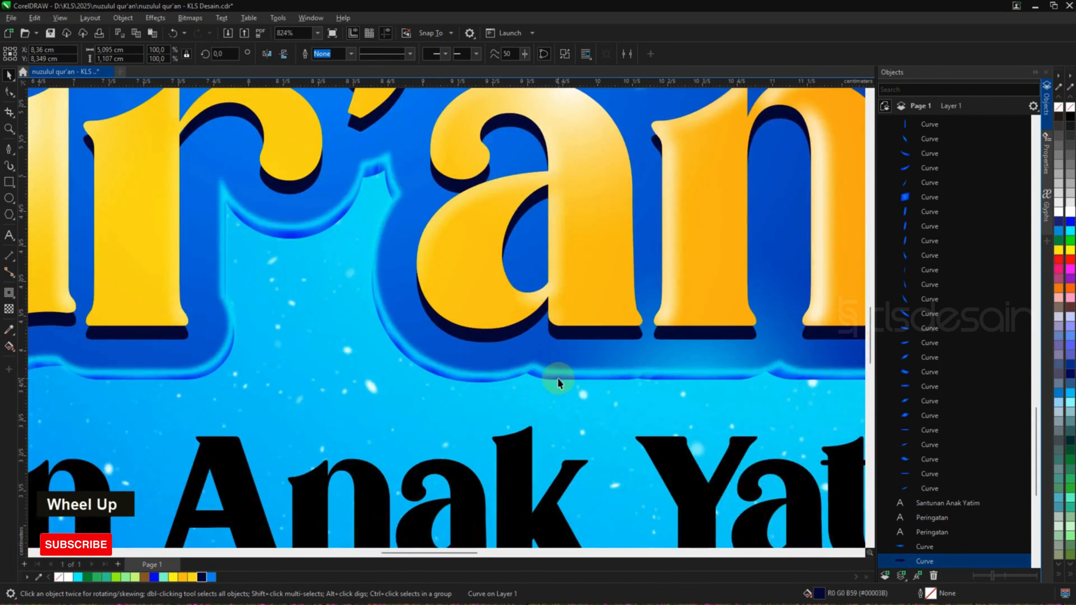
pyautogui.click(558, 378)
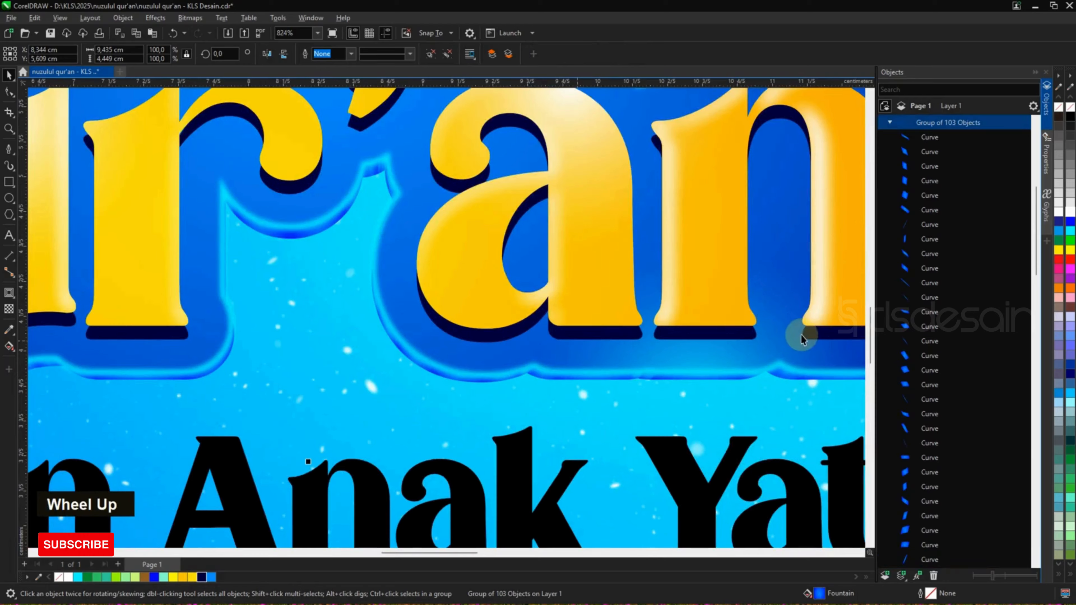
pyautogui.click(889, 122)
pyautogui.moveTo(543, 375); pyautogui.dragTo(549, 386)
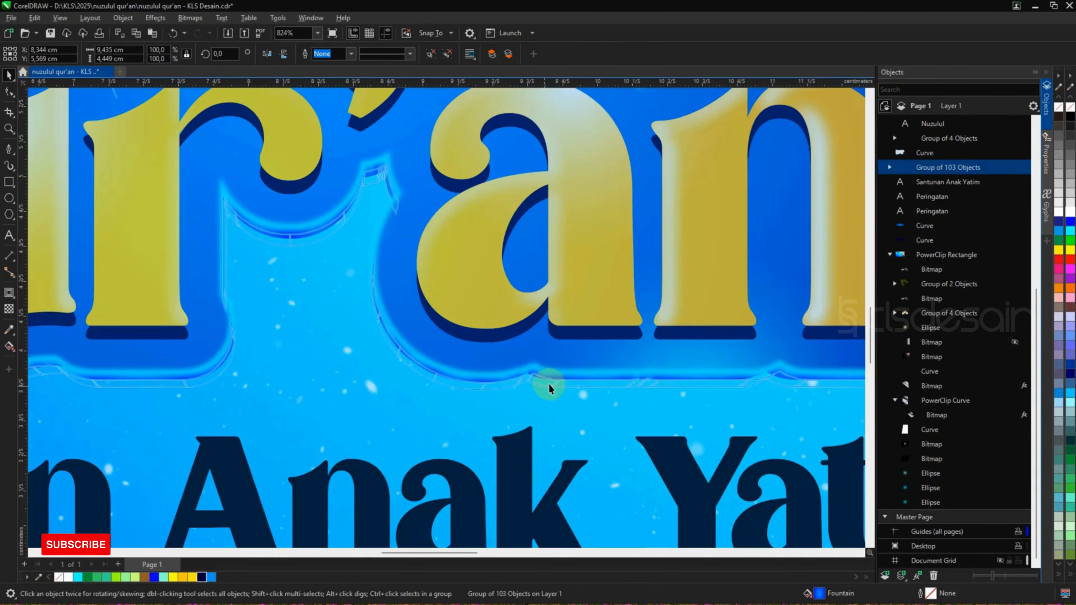
pyautogui.scroll(-3, 553, 350)
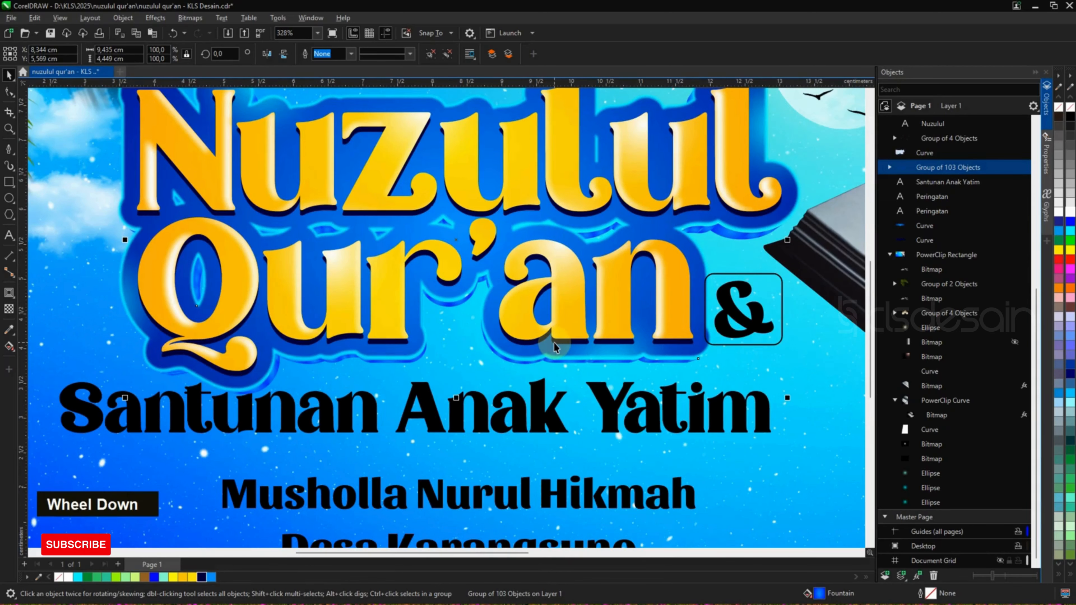
pyautogui.scroll(-1, 472, 360)
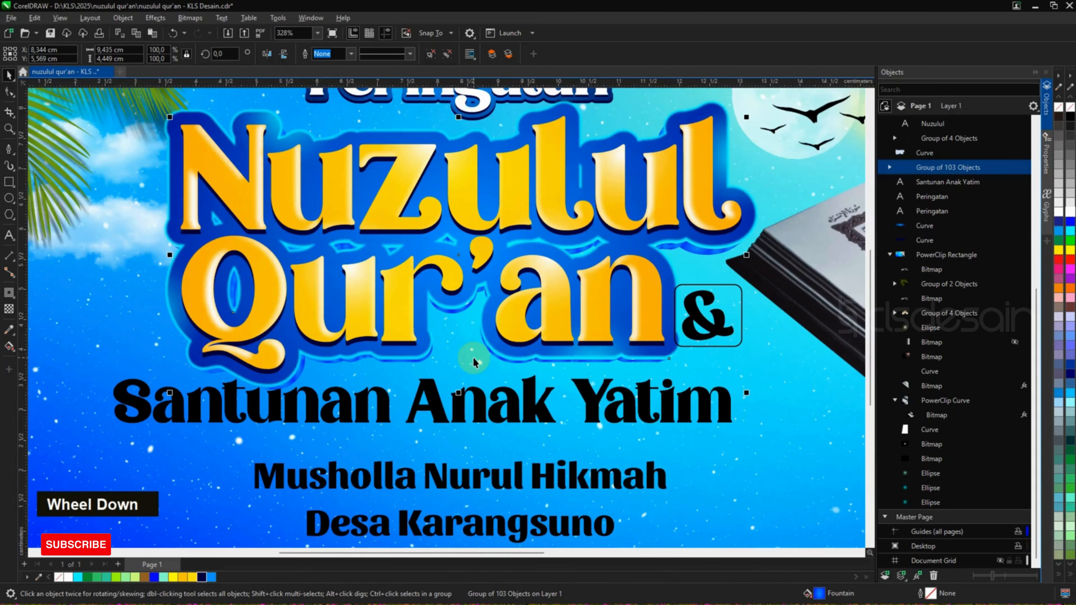
pyautogui.scroll(-2, 552, 324)
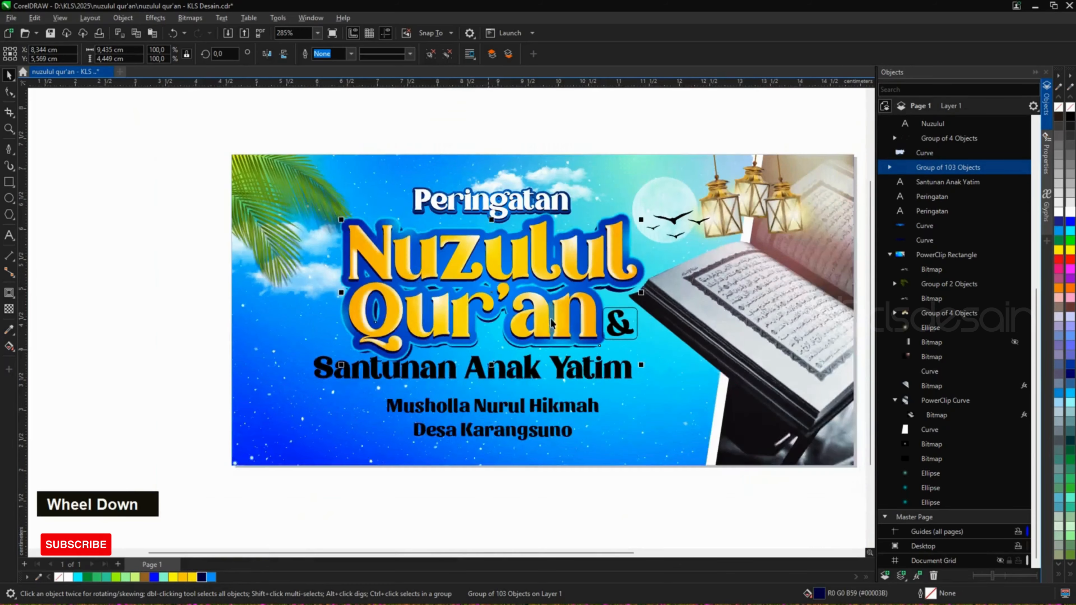
pyautogui.scroll(-3, 552, 323)
pyautogui.click(669, 125)
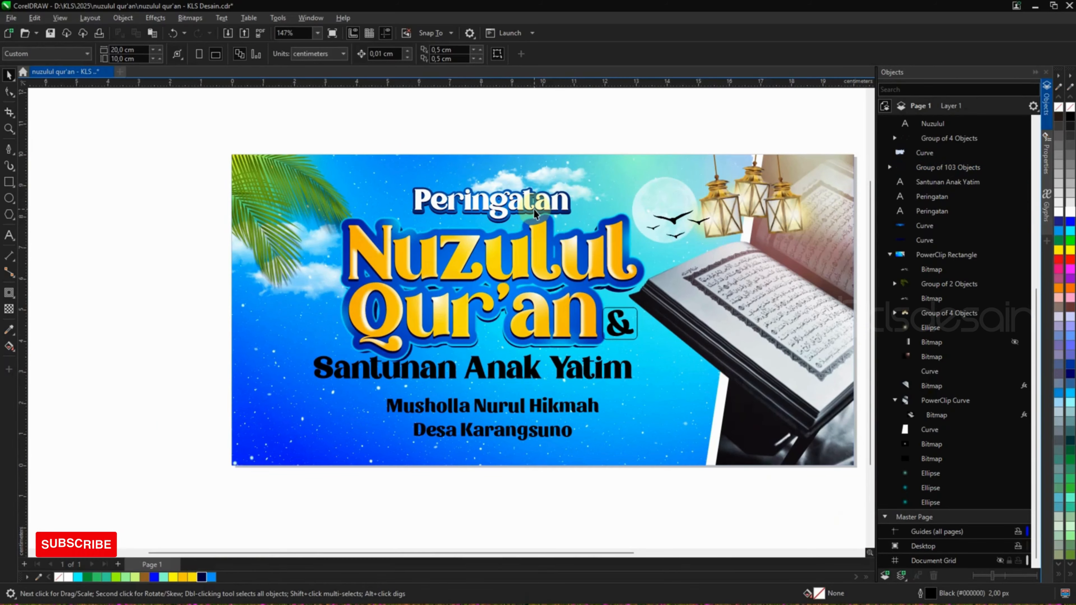
# Move the Santunan Anak Yatim text slightly lower, away from the title.
pyautogui.moveTo(561, 369)
pyautogui.mouseDown()
pyautogui.moveTo(564, 382)
pyautogui.moveTo(574, 372)
pyautogui.mouseUp()
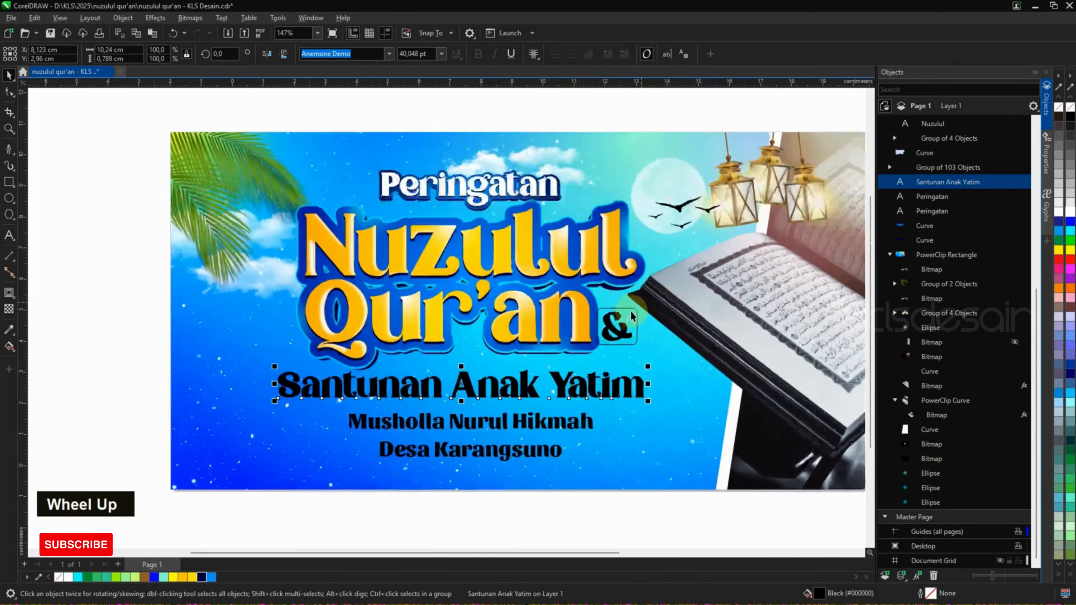
# Give the ampersand's rounded rectangle the Qur'an text's gold fountain fill with no outline, and stack the ampersand above it.
pyautogui.scroll(4, 632, 307)
pyautogui.click(636, 313)
pyautogui.click(619, 342)
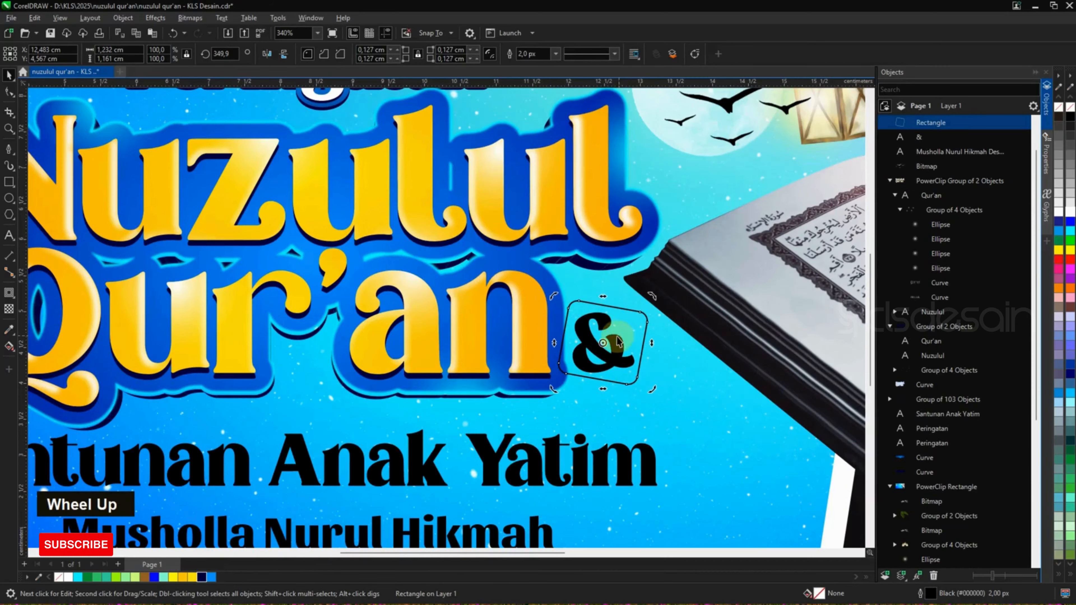
pyautogui.keyDown('ctrl'); pyautogui.click(535, 326); pyautogui.keyUp('ctrl')
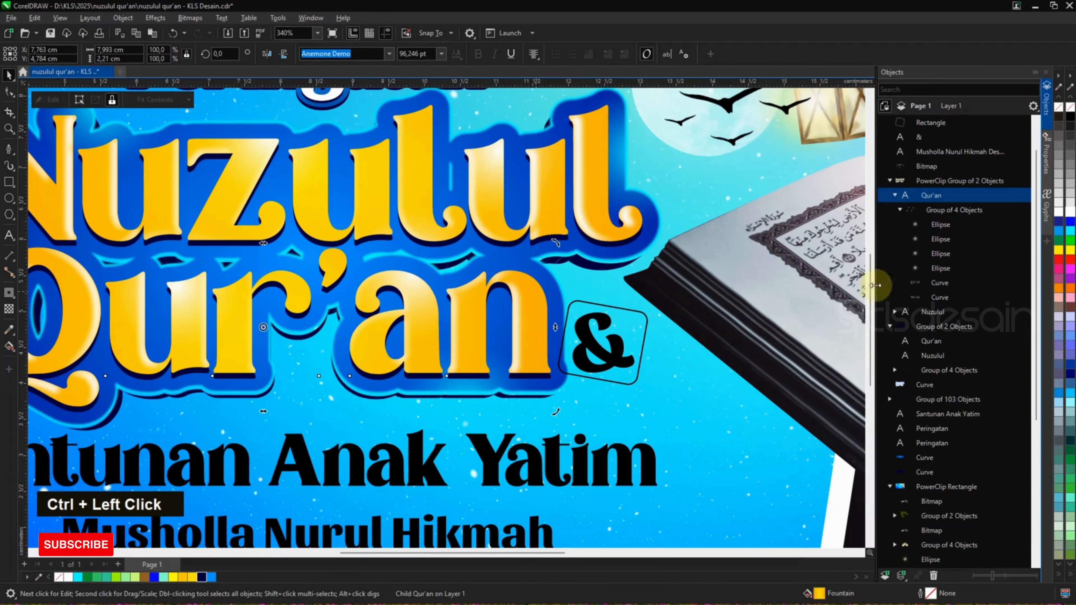
pyautogui.moveTo(636, 326); pyautogui.dragTo(634, 327)
pyautogui.click(633, 327)
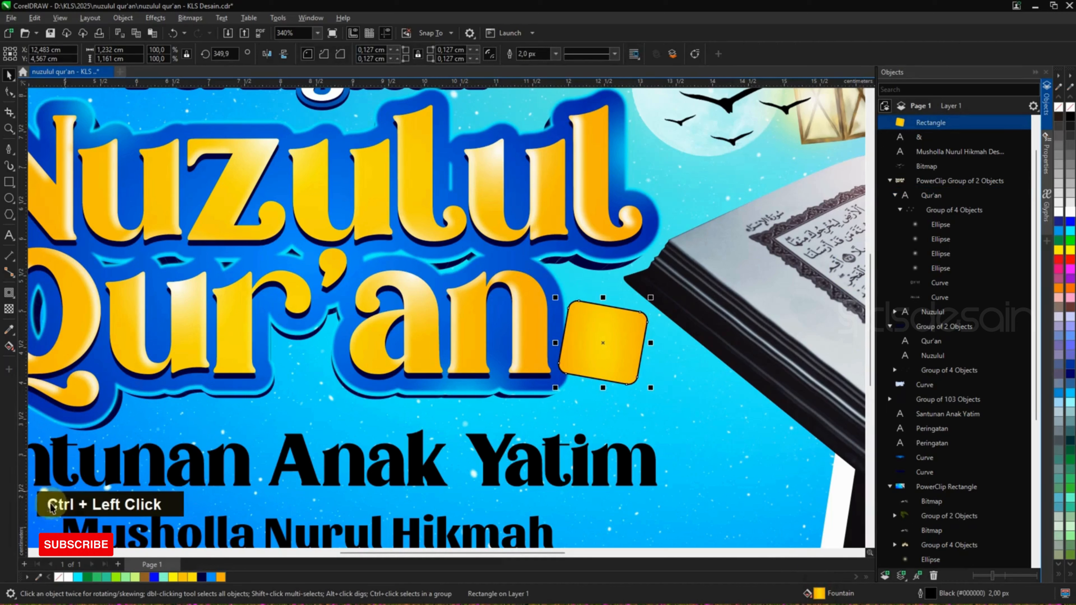
pyautogui.rightClick(58, 577)
pyautogui.click(919, 137)
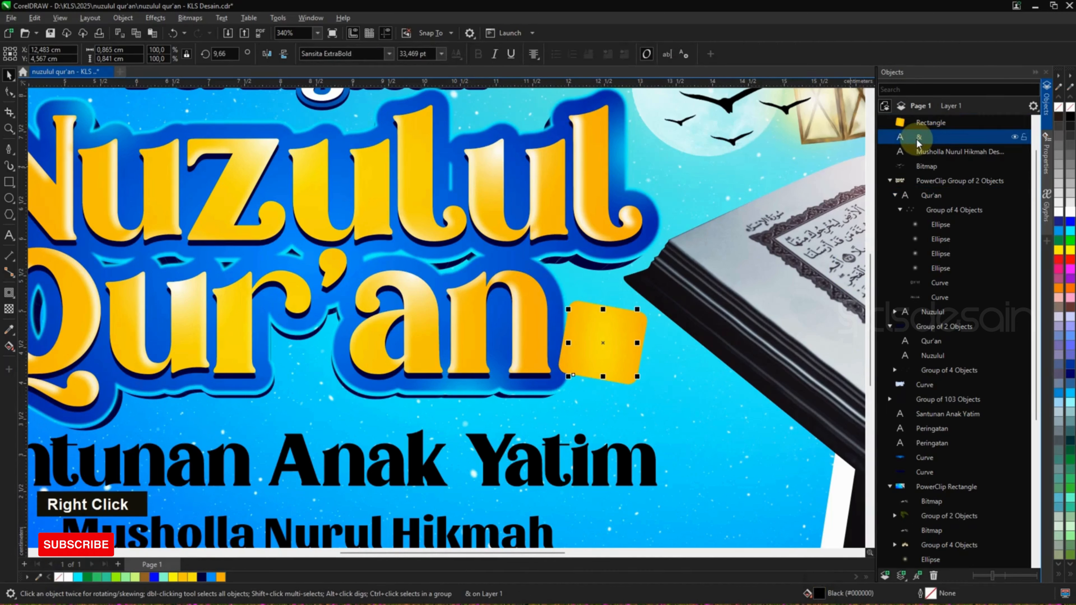
pyautogui.hotkey('ctrl', 'pageup')
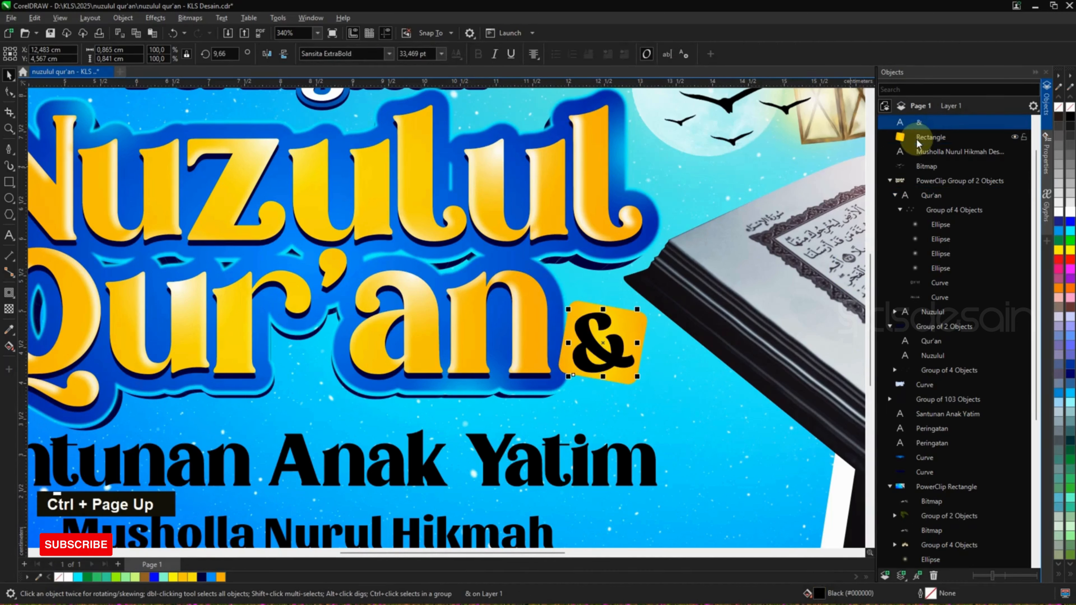
# Try to cut the ampersand shape out of the gold rounded rectangle.
pyautogui.keyDown('shift'); pyautogui.click(640, 325); pyautogui.keyUp('shift')
pyautogui.click(408, 54)
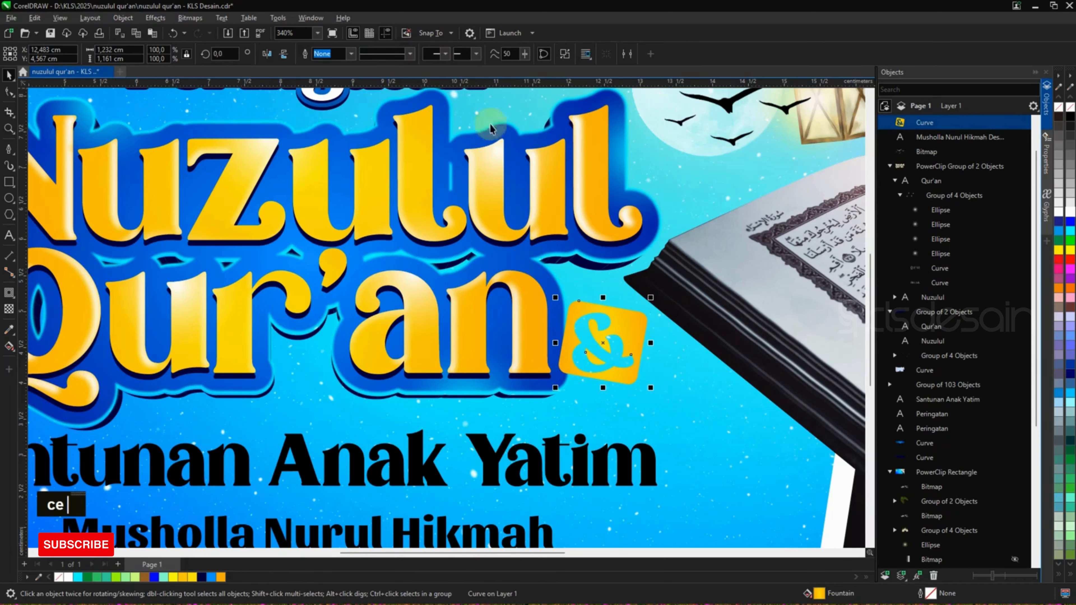
pyautogui.scroll(3, 621, 357)
pyautogui.hotkey('ctrl', 'z')
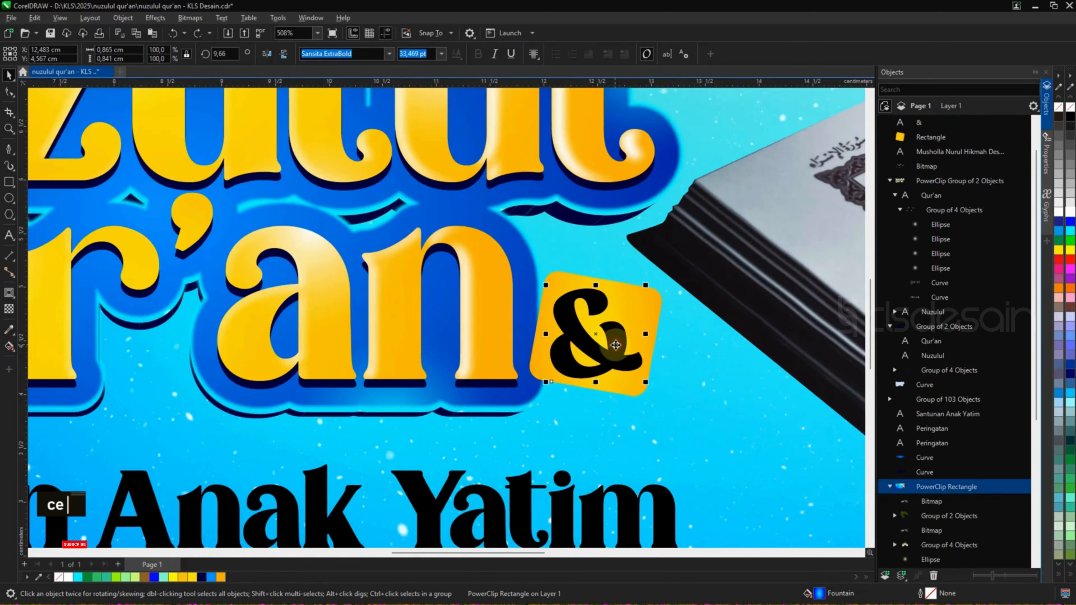
# Give the ampersand an elliptical fountain fill running from a bright blue center to dark navy (#00003B) edges.
pyautogui.click(9, 345)
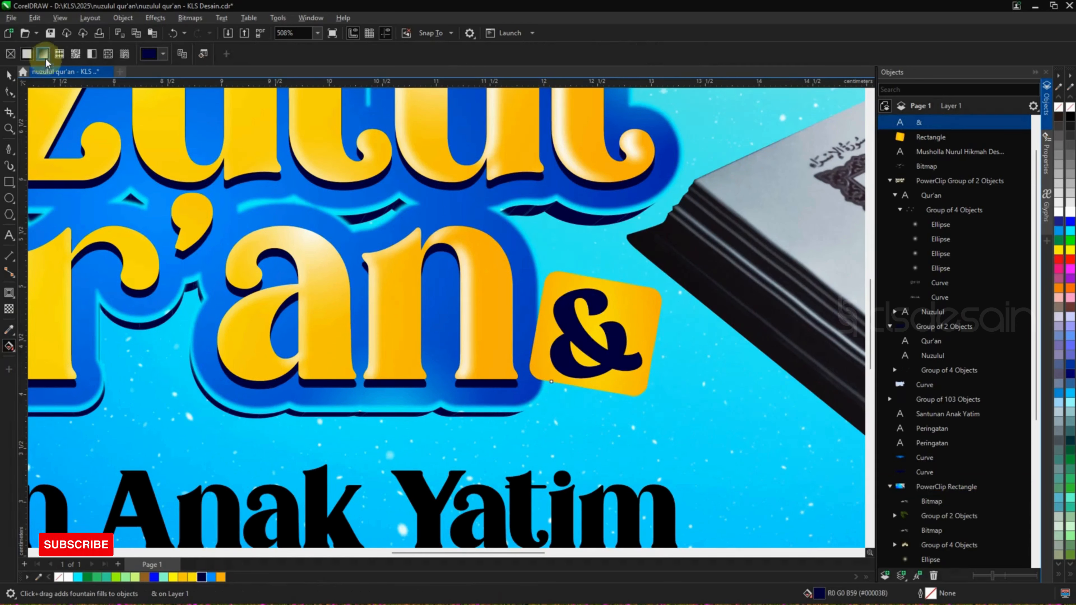
pyautogui.click(43, 54)
pyautogui.click(200, 53)
pyautogui.click(591, 333)
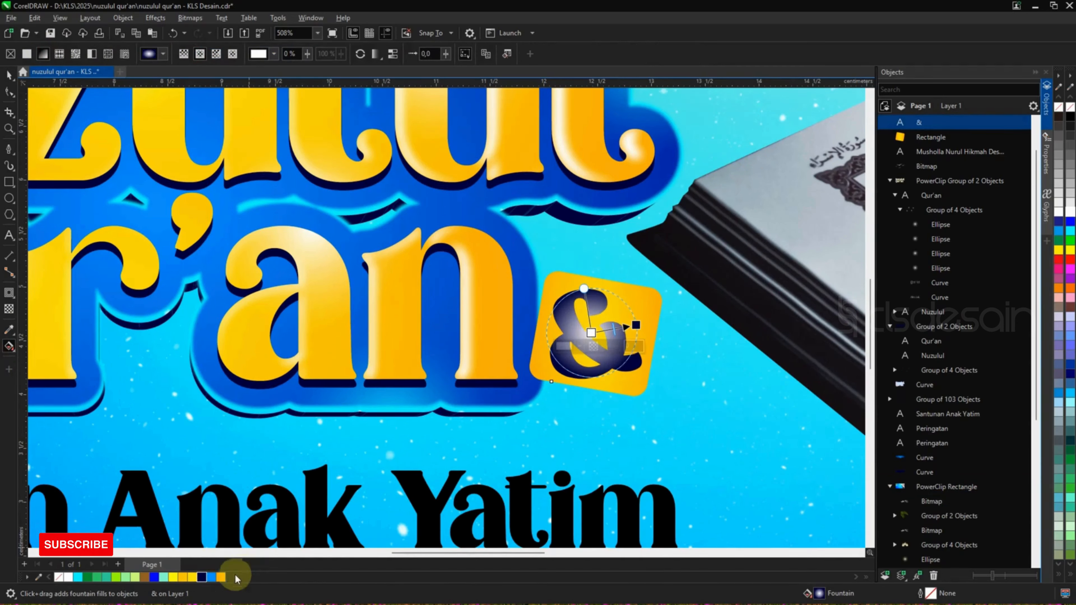
pyautogui.click(212, 578)
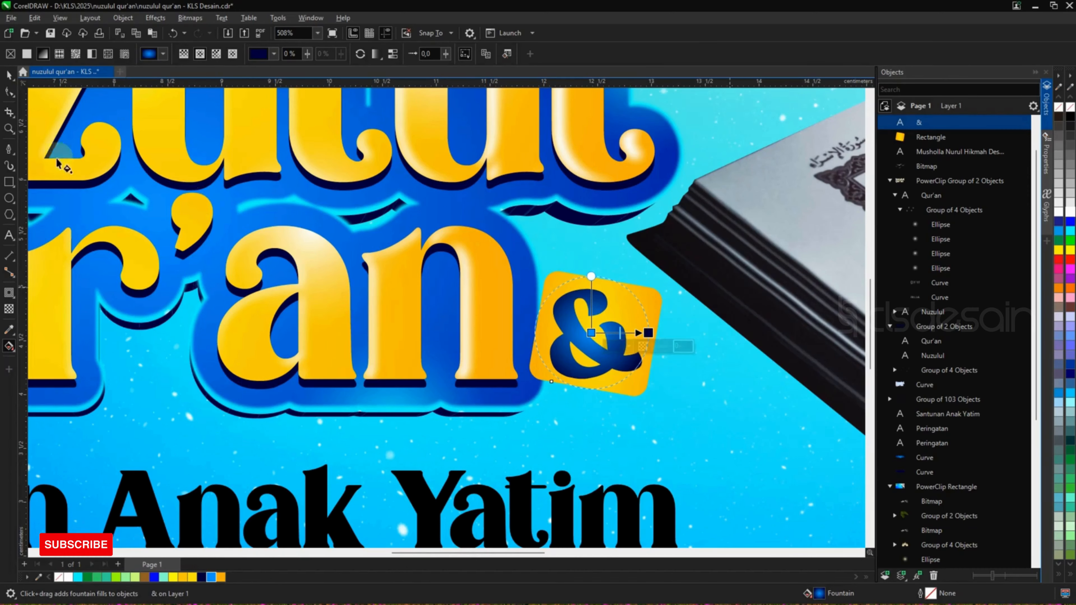
pyautogui.press('space')
# Duplicate the ampersand slightly lower, fill the copy dark navy (#00003B), and stack it behind the blue ampersand.
pyautogui.scroll(3, 612, 320)
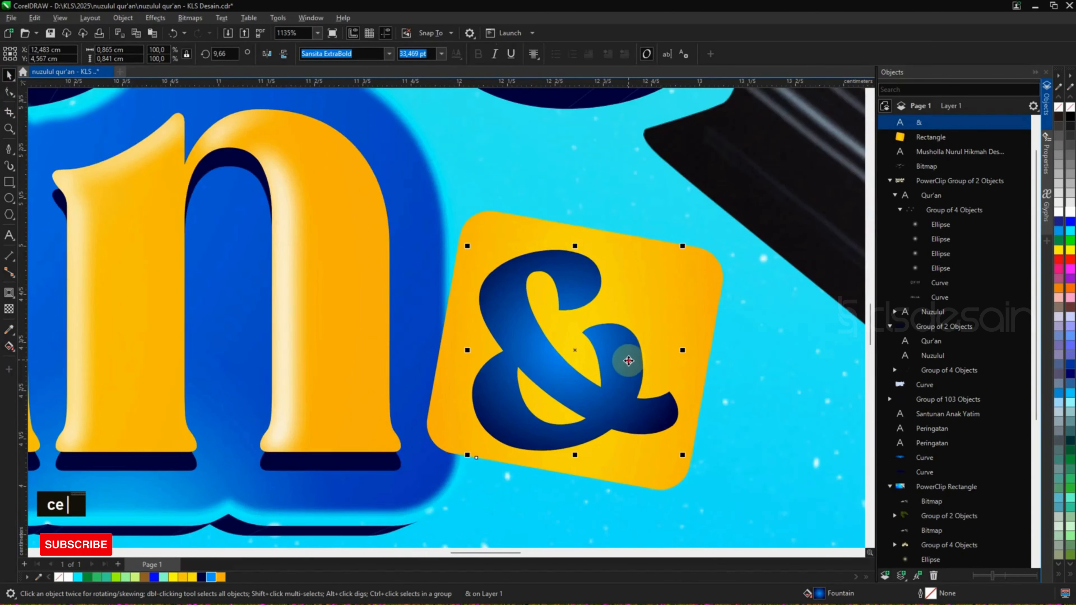
pyautogui.moveTo(629, 361); pyautogui.dragTo(631, 370)
pyautogui.keyDown('shift'); pyautogui.rightClick(631, 370); pyautogui.keyUp('shift')
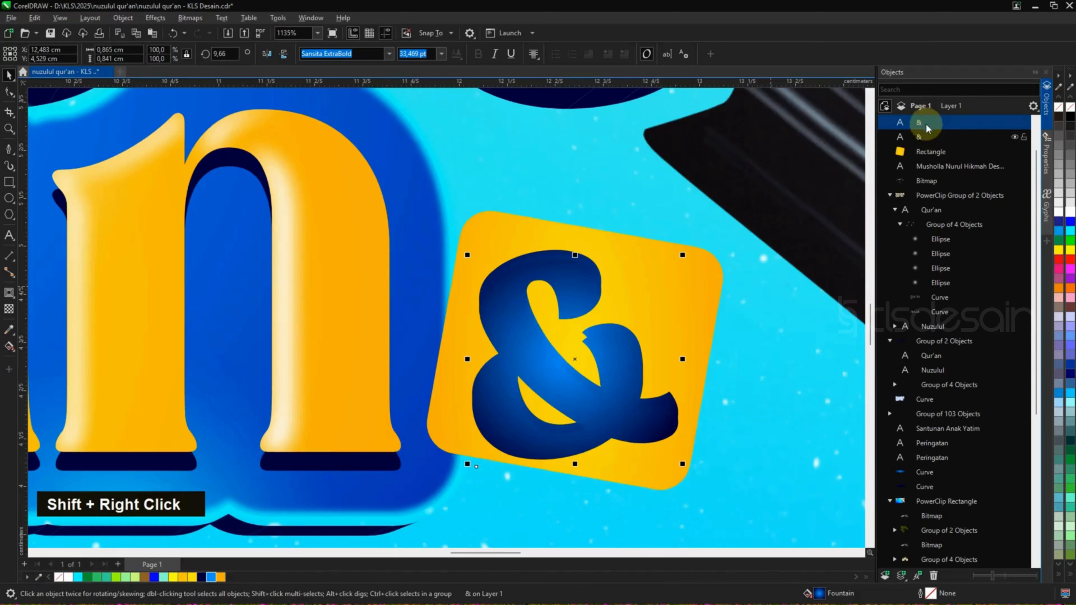
pyautogui.moveTo(928, 148); pyautogui.dragTo(928, 146)
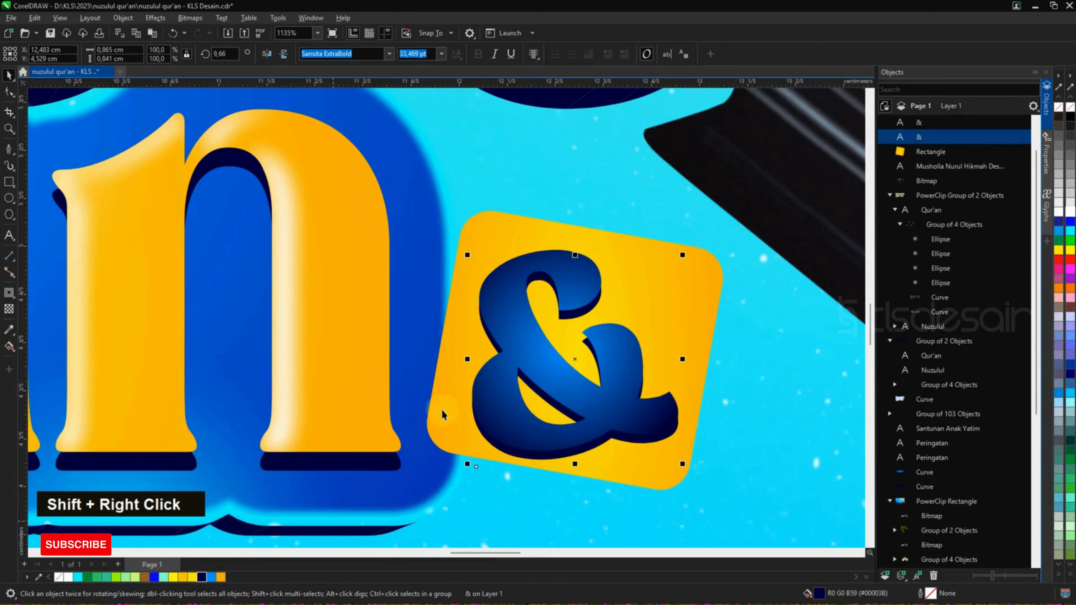
# Move the blue ampersand and its navy copy together slightly up within the gold rectangle.
pyautogui.keyDown('shift'); pyautogui.click(619, 363); pyautogui.keyUp('shift')
pyautogui.scroll(-4, 619, 363)
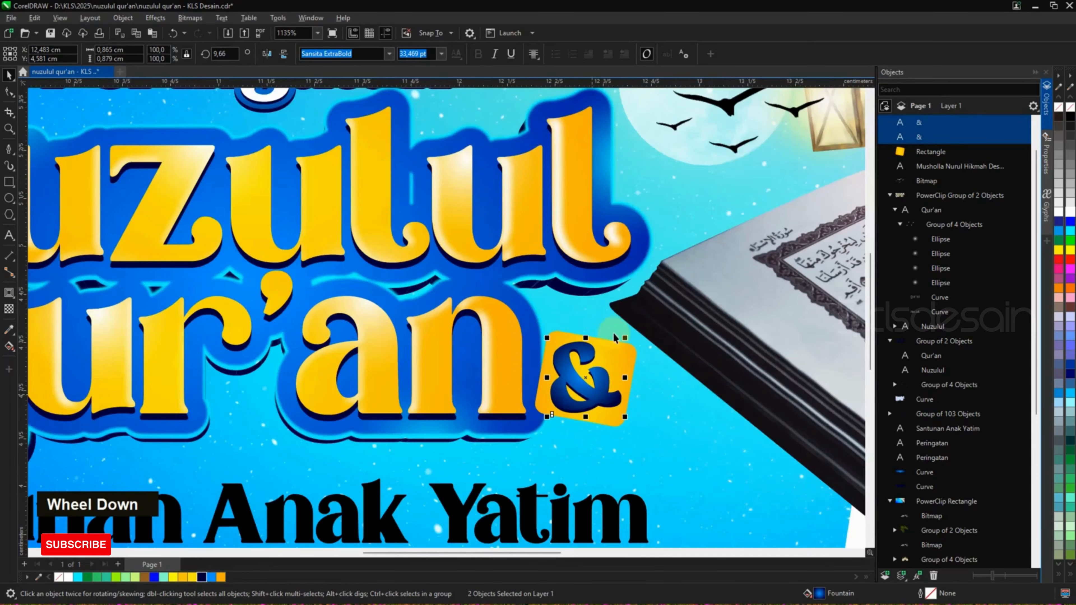
pyautogui.click(635, 329)
# Add a thin outward contour around the gold rounded rectangle and break it apart into a separate curve.
pyautogui.click(631, 361)
pyautogui.scroll(3, 631, 362)
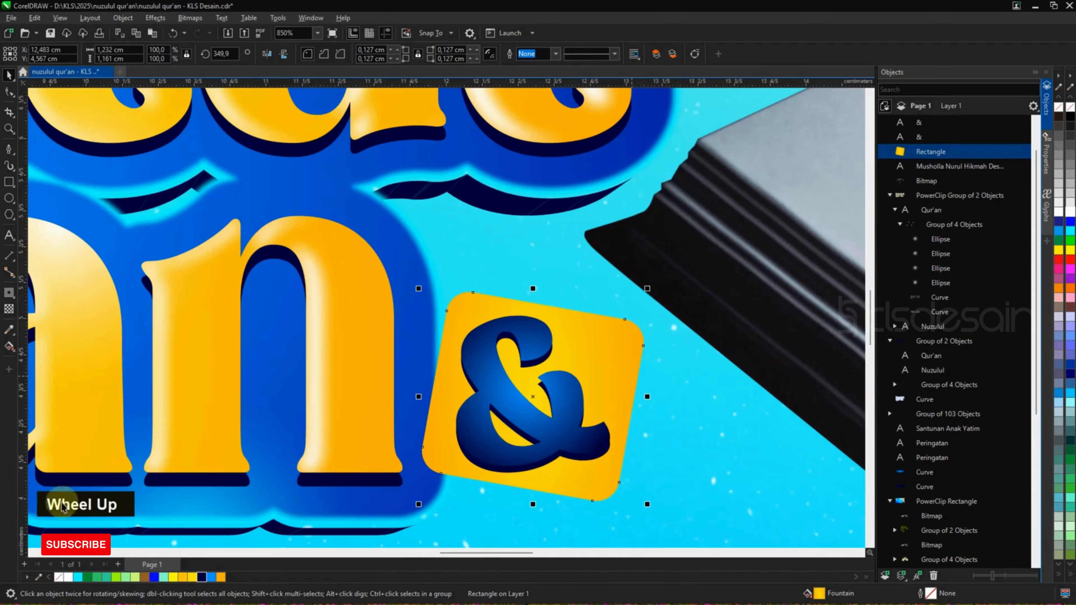
pyautogui.click(8, 293)
pyautogui.moveTo(644, 397); pyautogui.dragTo(658, 436)
pyautogui.hotkey('ctrl', 'k')
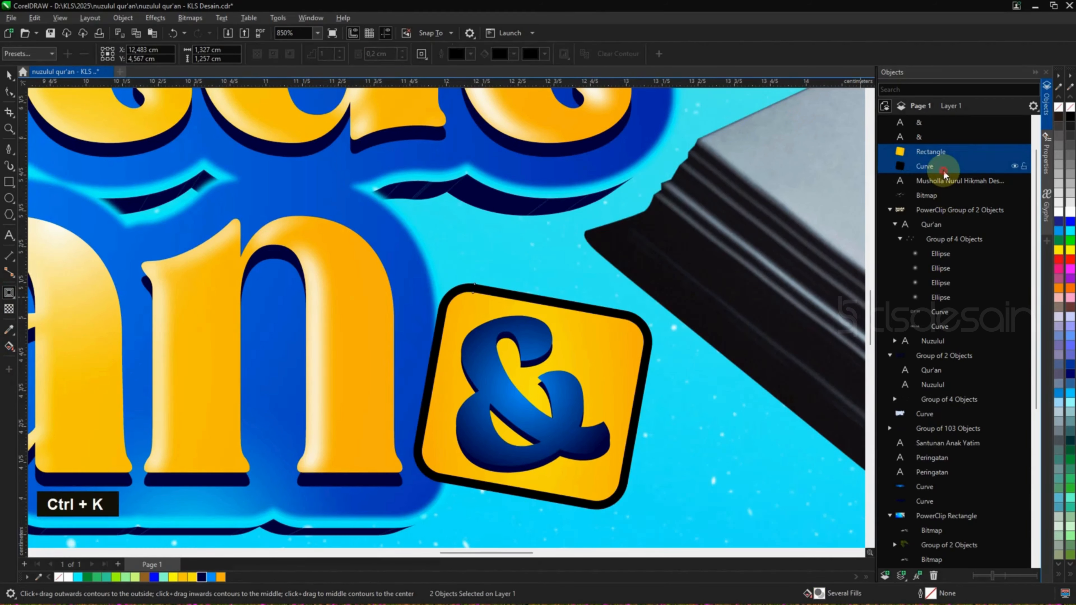
# Fill the separated contour curve dark navy (#00003B), and replace that with the ampersand's blue-to-navy fountain fill.
pyautogui.click(201, 578)
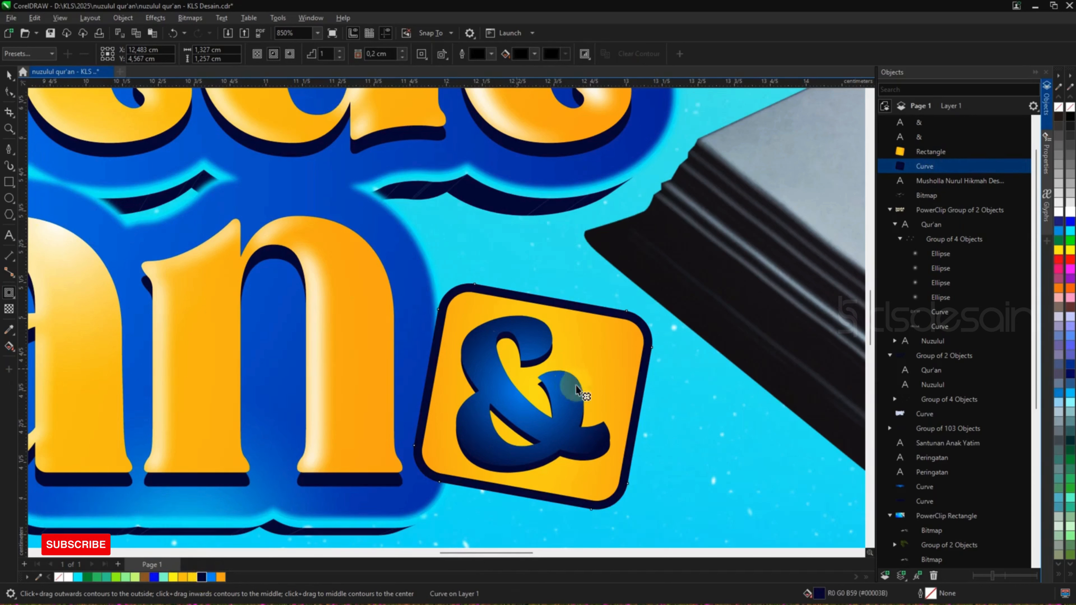
pyautogui.click(8, 75)
pyautogui.click(593, 369)
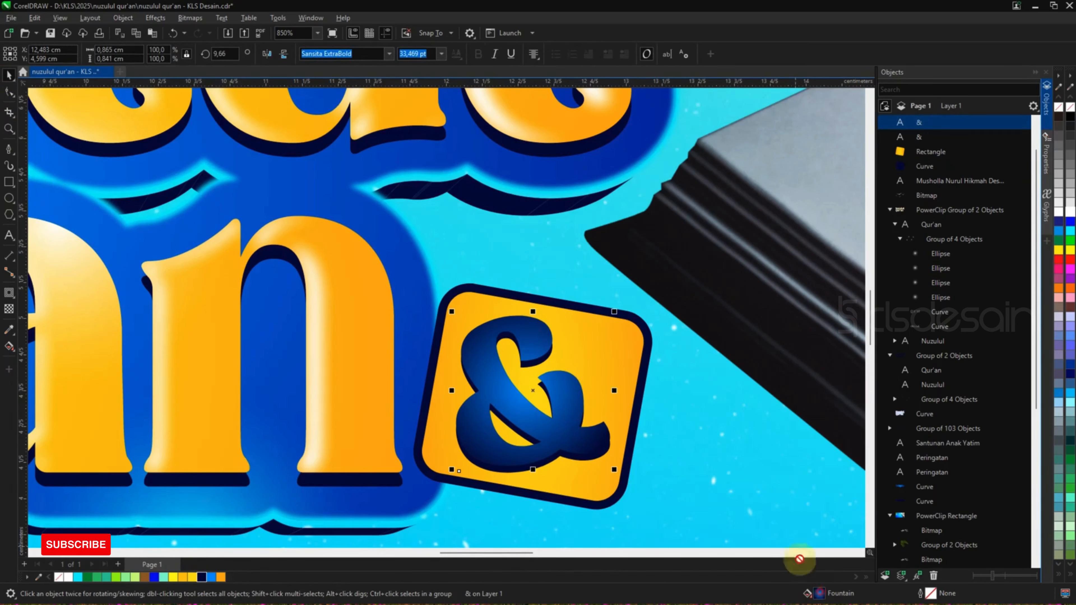
# Duplicate the rectangle's contour curve slightly lower, place the copy behind the original, and fill it dark navy (#00003B).
pyautogui.moveTo(649, 339); pyautogui.dragTo(649, 345)
pyautogui.keyDown('shift'); pyautogui.rightClick(649, 345); pyautogui.keyUp('shift')
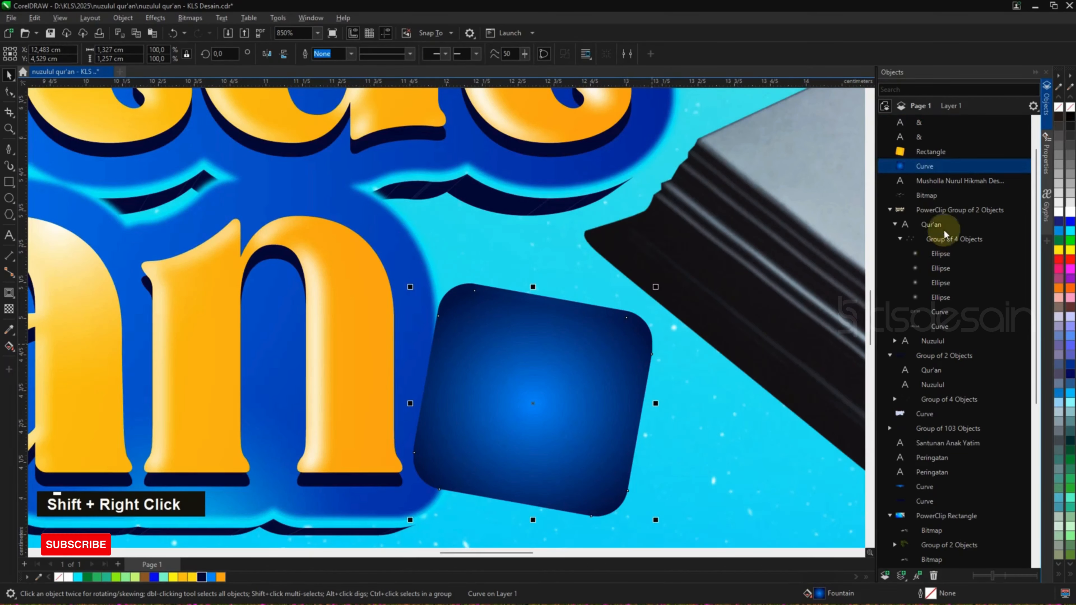
pyautogui.moveTo(929, 127); pyautogui.dragTo(928, 182)
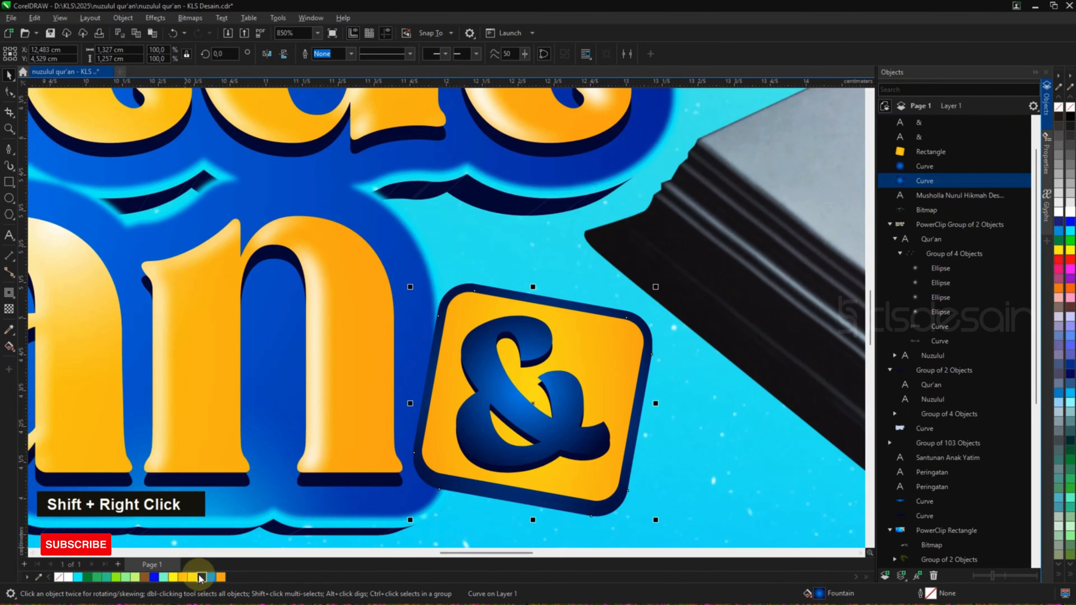
# Move the navy contour copy slightly further down to deepen the shadow beneath the ampersand badge.
pyautogui.scroll(-5, 695, 382)
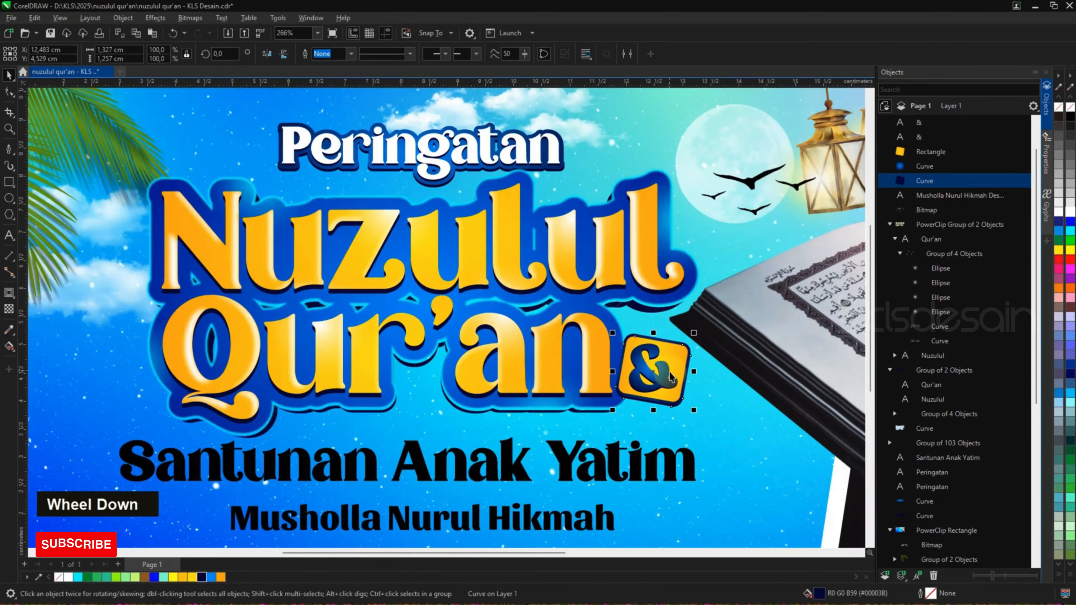
pyautogui.scroll(3, 685, 405)
pyautogui.scroll(5, 685, 405)
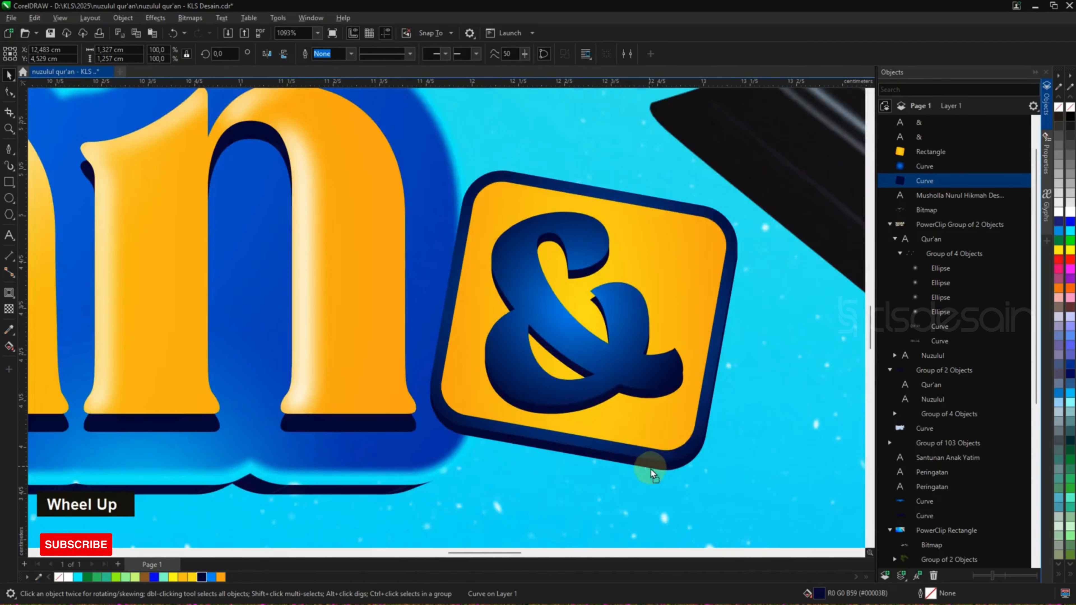
pyautogui.moveTo(651, 468); pyautogui.dragTo(651, 473)
pyautogui.scroll(-6, 662, 409)
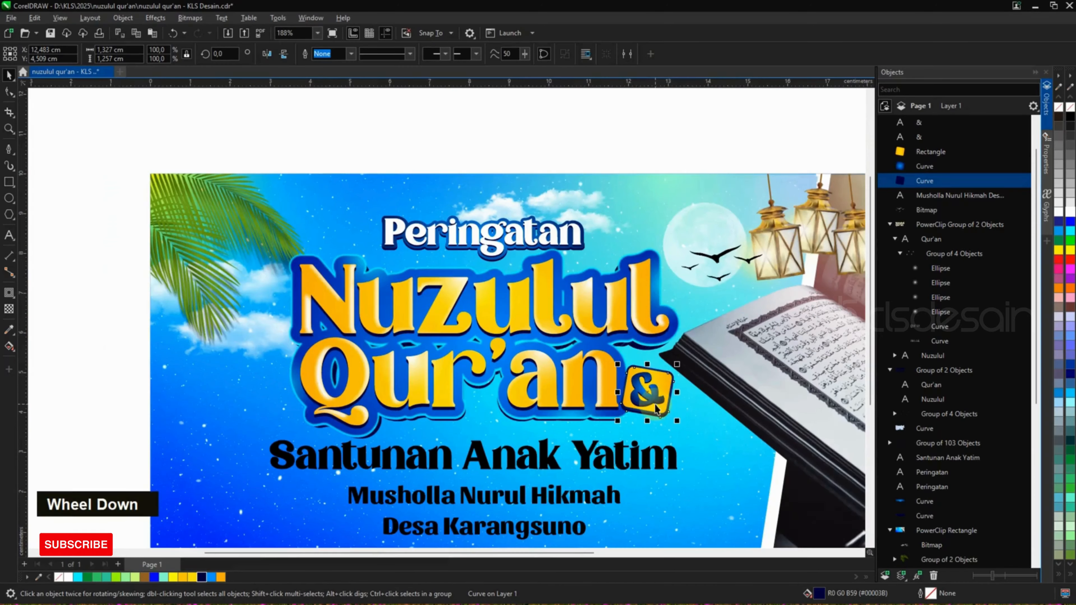
# Select all five objects of the ampersand badge and move them slightly up and to the right beside Qur'an.
pyautogui.click(785, 329)
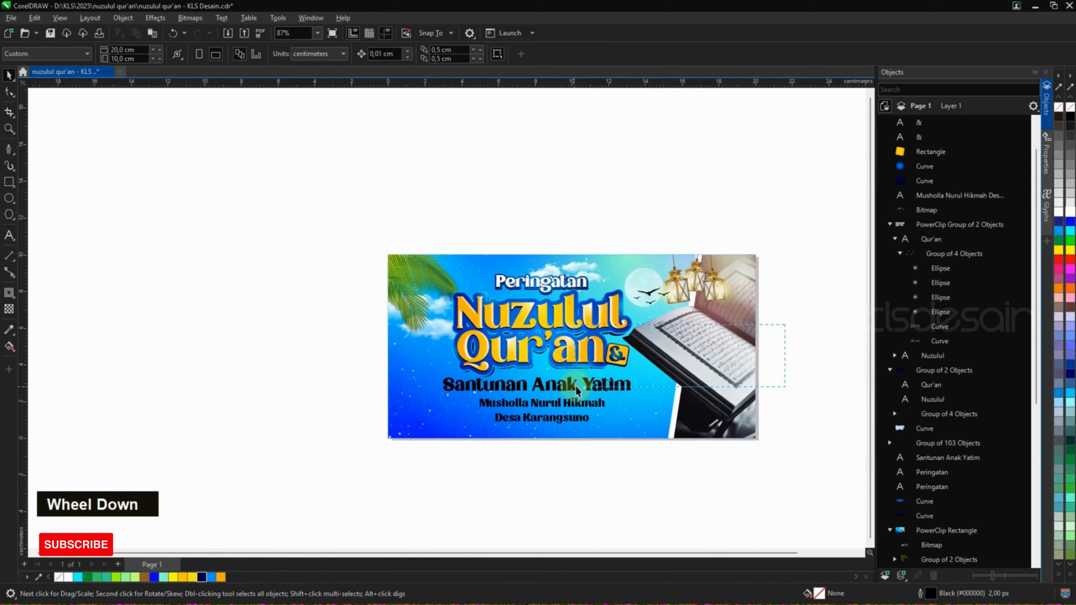
pyautogui.moveTo(577, 390); pyautogui.dragTo(580, 389)
pyautogui.scroll(3, 623, 357)
pyautogui.scroll(-2, 631, 335)
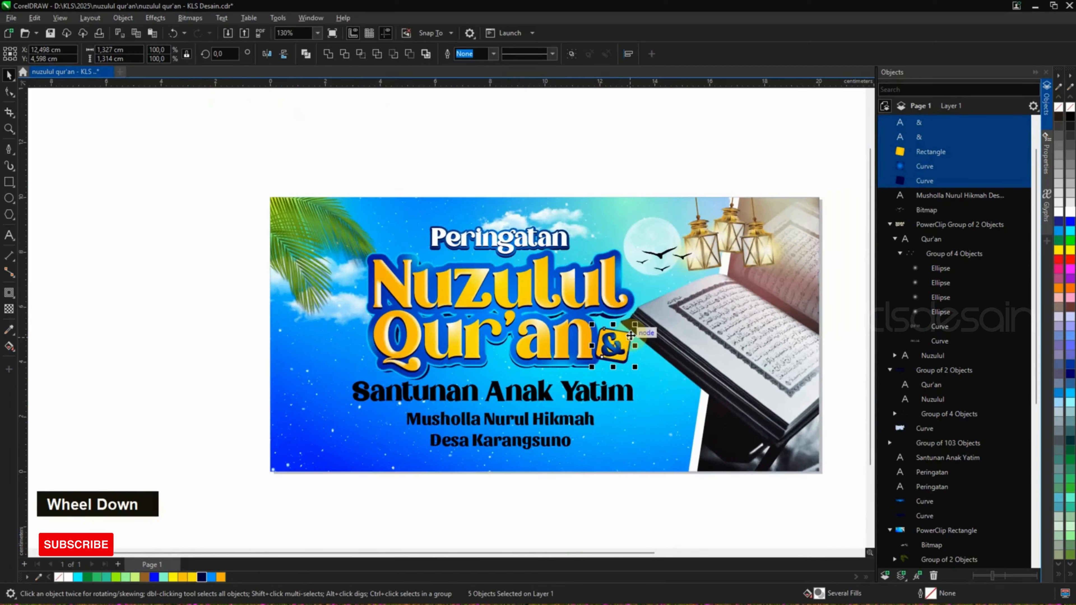
pyautogui.scroll(-2, 631, 335)
pyautogui.click(805, 329)
pyautogui.scroll(5, 618, 372)
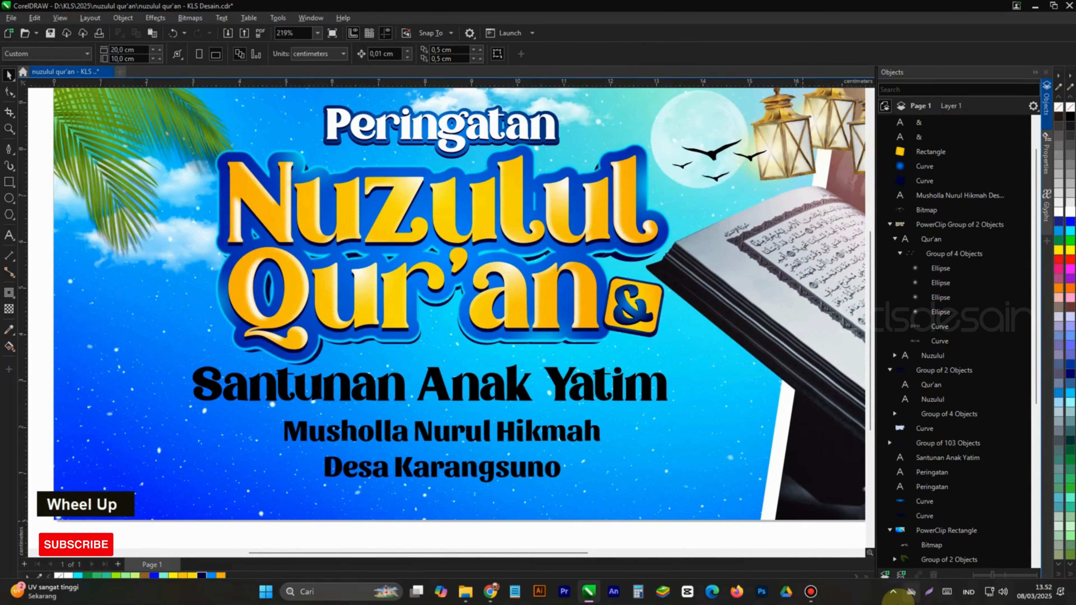
# Fill the text Santunan Anak Yatim white and move it slightly to the right.
pyautogui.click(532, 408)
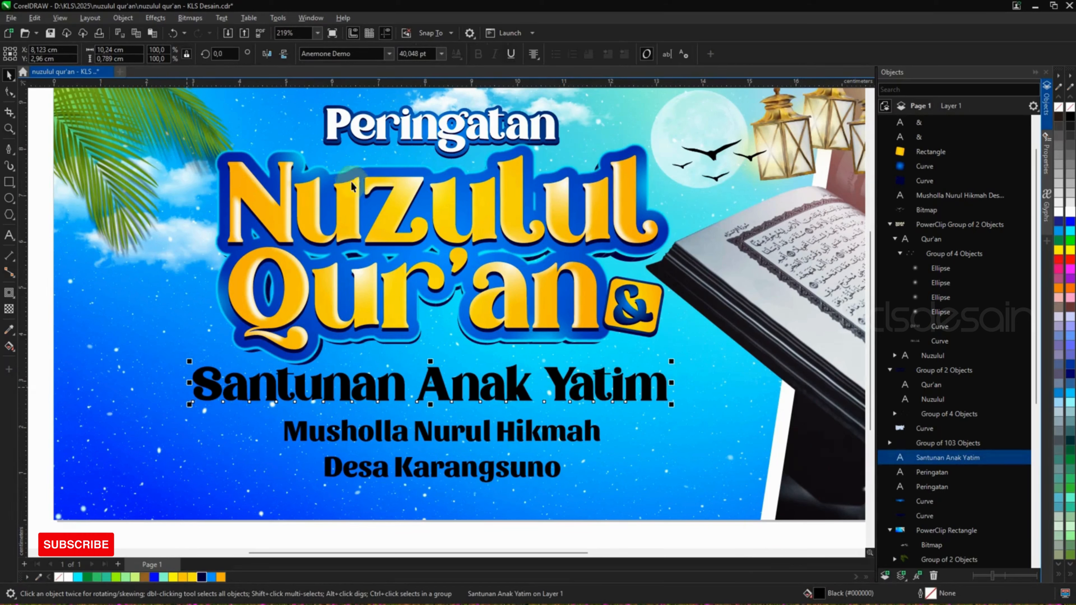
pyautogui.click(1070, 215)
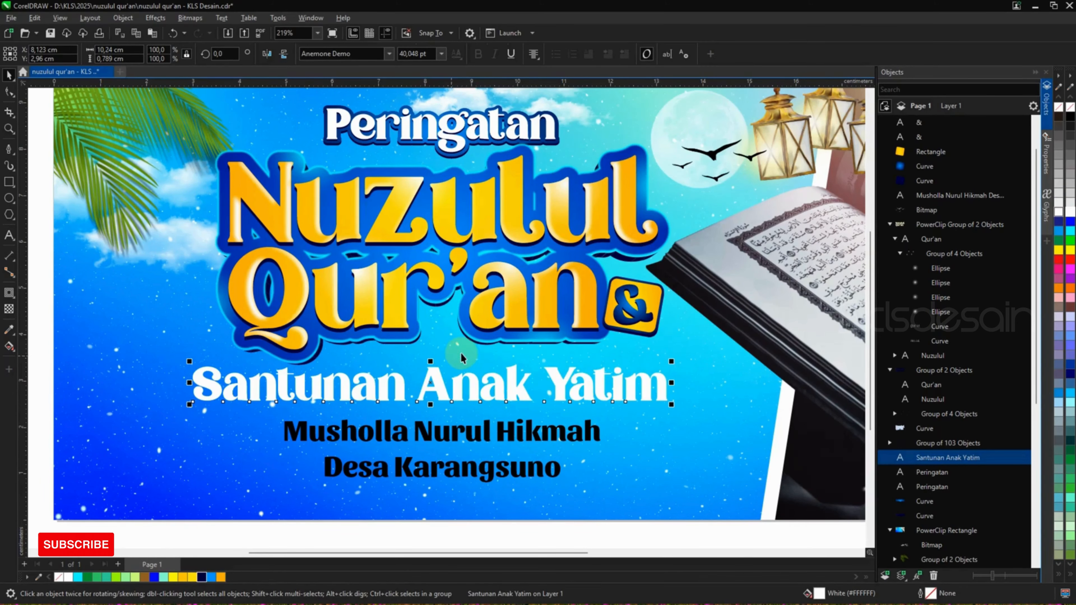
pyautogui.moveTo(580, 375); pyautogui.dragTo(583, 376)
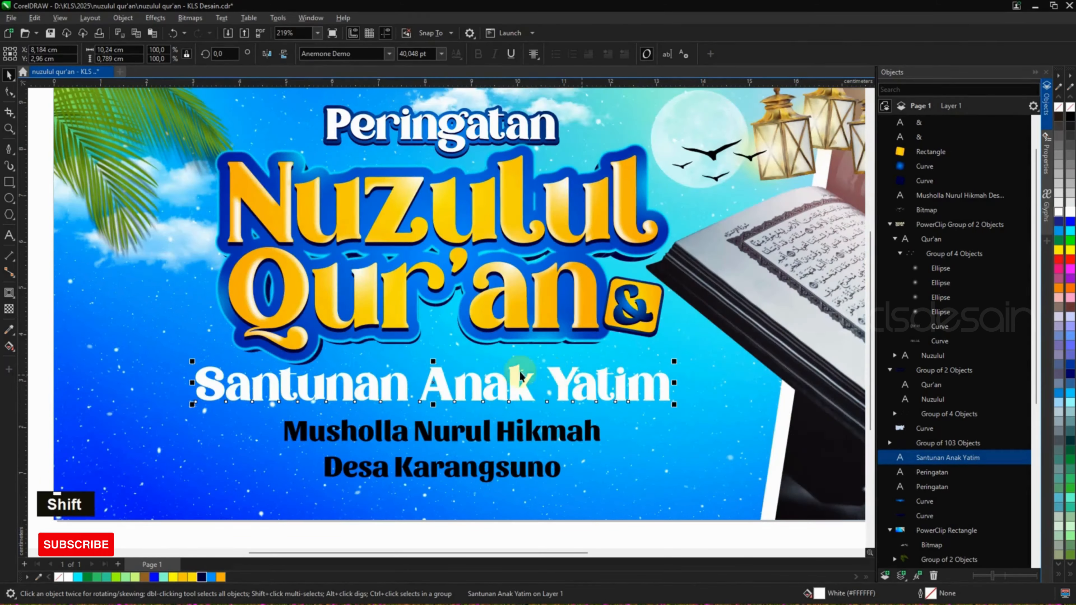
# Add an outward contour of about 0.089 cm around Santunan Anak Yatim and break it apart from the text.
pyautogui.click(12, 293)
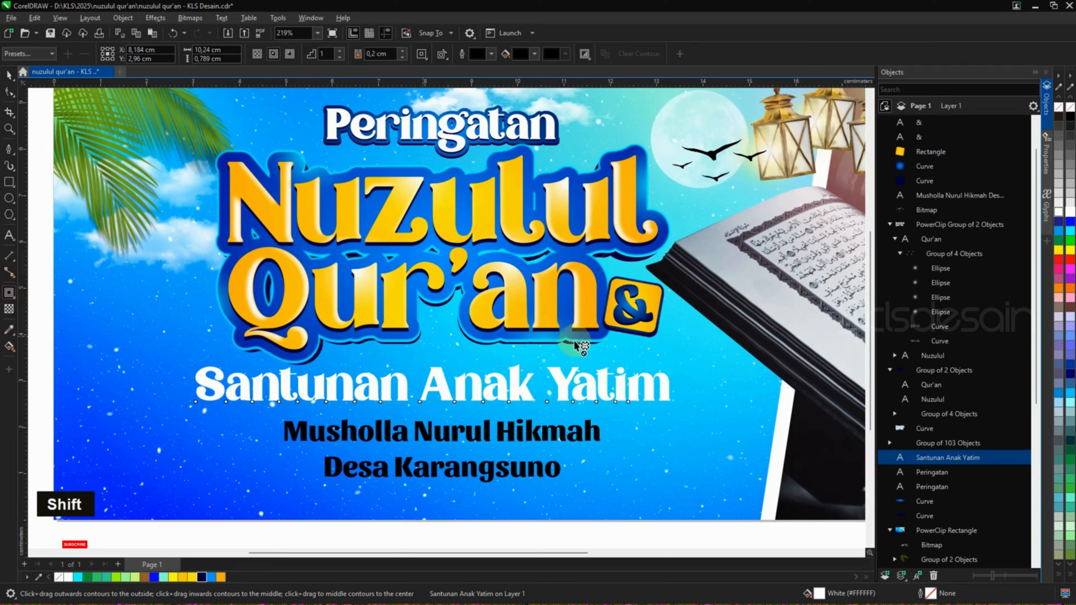
pyautogui.scroll(3, 655, 396)
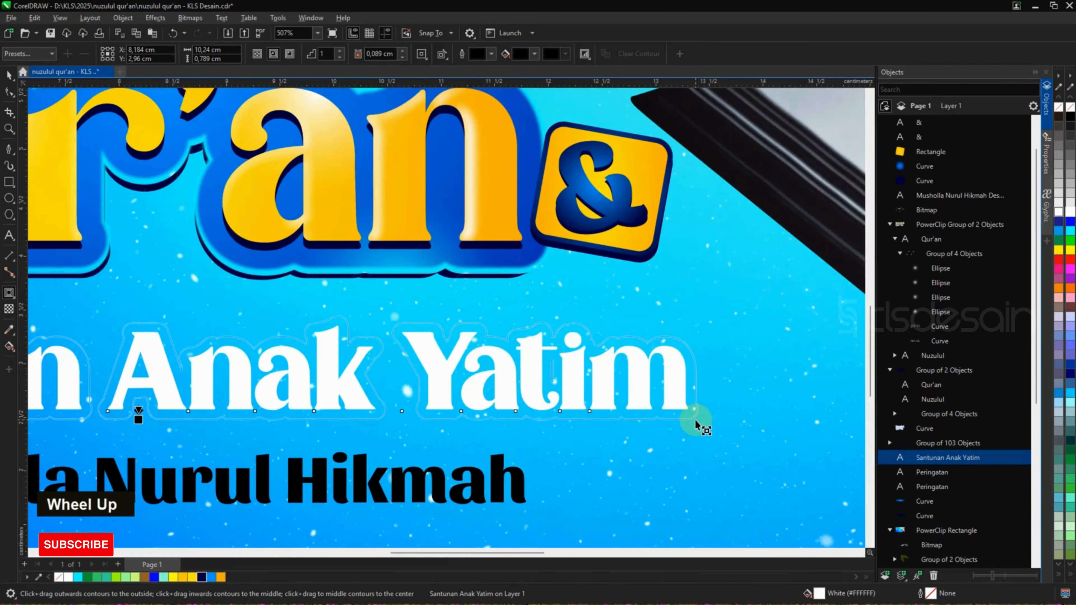
pyautogui.moveTo(695, 420); pyautogui.dragTo(694, 419)
pyautogui.scroll(-3, 661, 411)
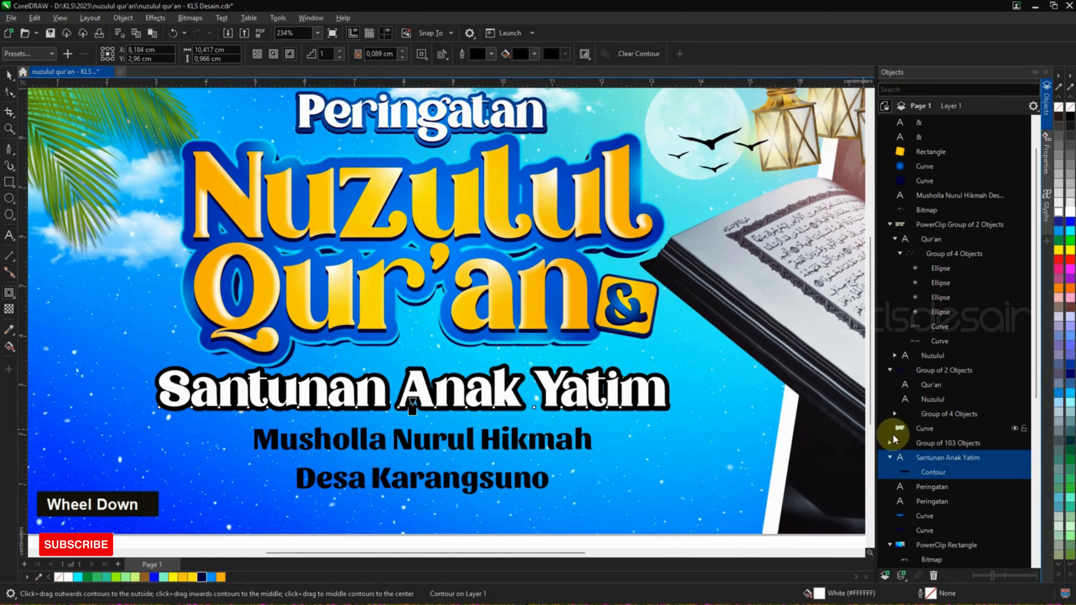
pyautogui.hotkey('ctrl', 'k')
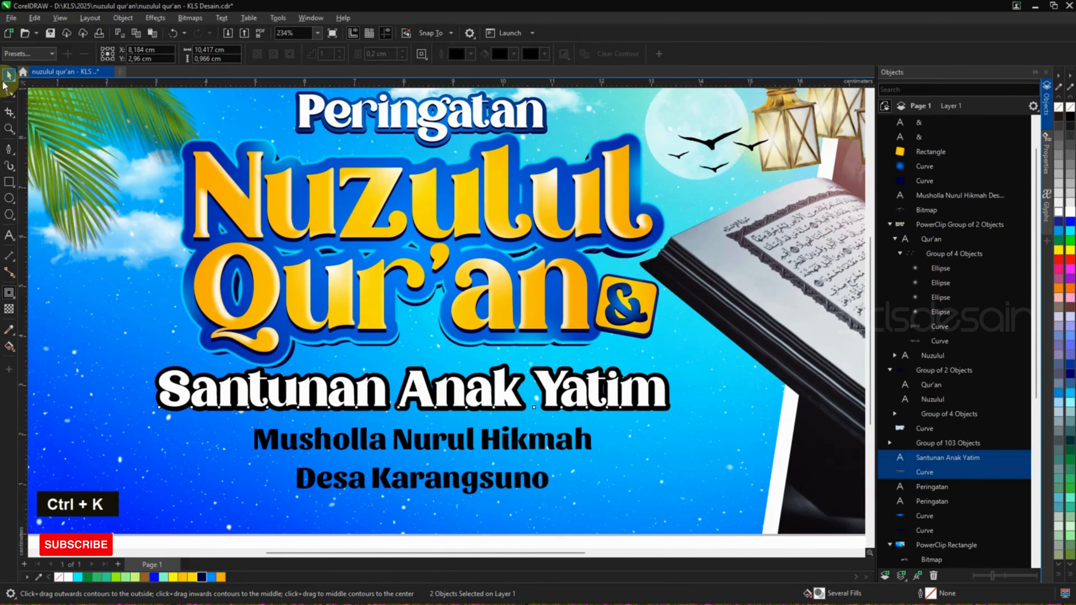
# Copy the fountain fill of Peringatan's contour curve onto the separated contour behind Santunan Anak Yatim.
pyautogui.click(4, 80)
pyautogui.keyDown('ctrl'); pyautogui.click(546, 113); pyautogui.keyUp('ctrl')
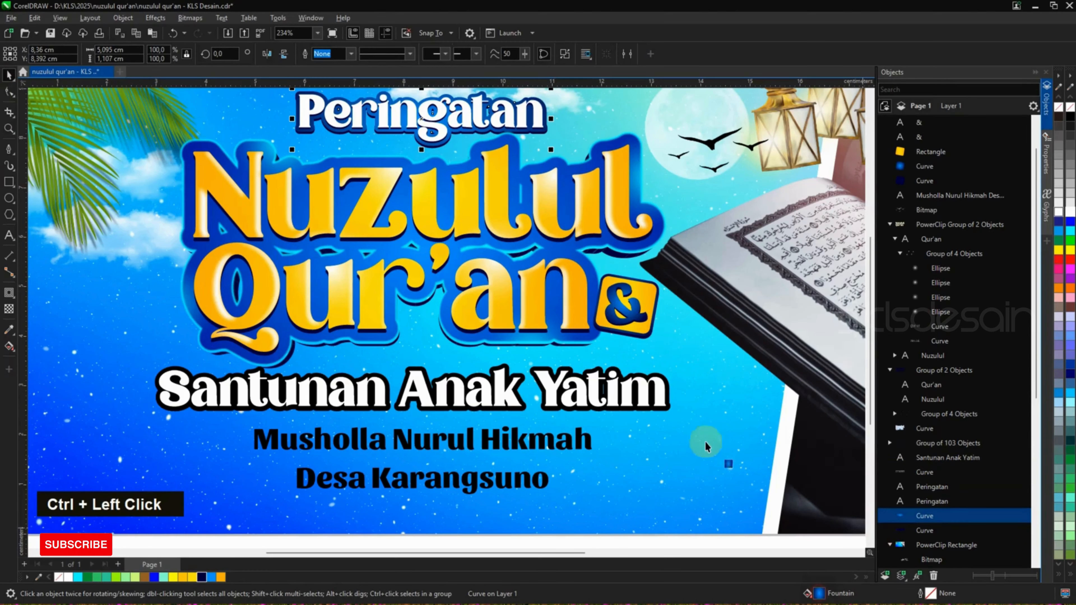
pyautogui.keyDown('ctrl'); pyautogui.click(668, 386); pyautogui.keyUp('ctrl')
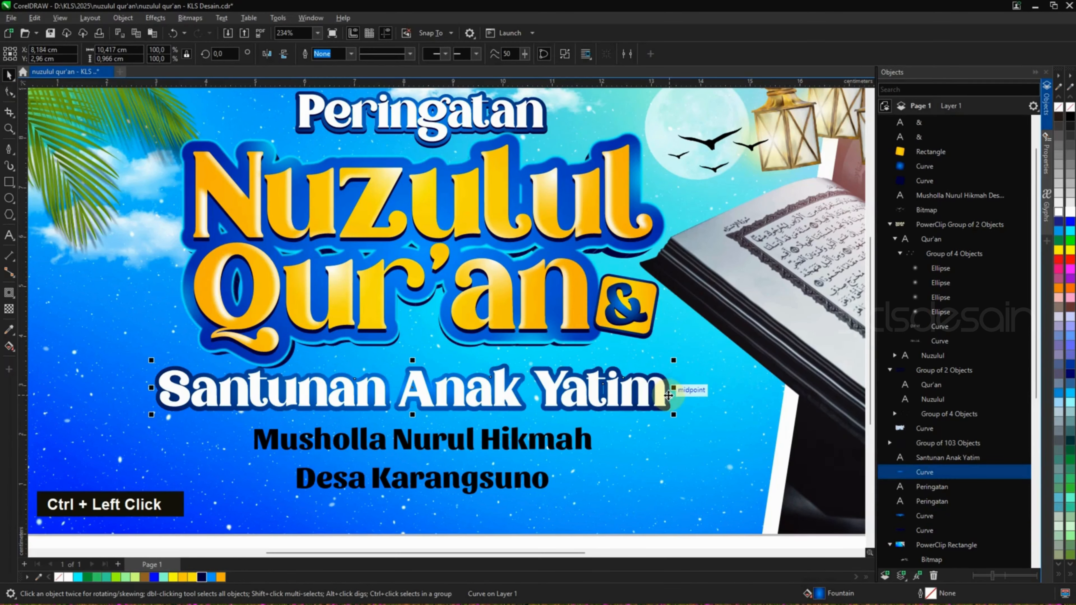
# Duplicate Santunan Anak Yatim slightly lower, place the copy behind the original text, and fill it dark navy (#00003B).
pyautogui.scroll(2, 668, 390)
pyautogui.scroll(2, 668, 401)
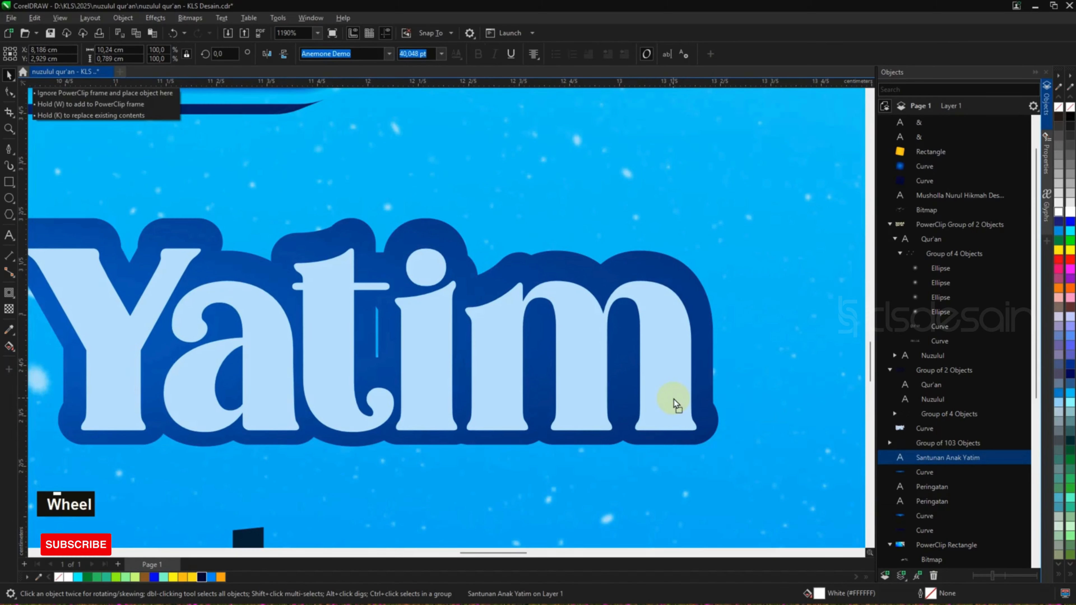
pyautogui.keyDown('shift'); pyautogui.rightClick(674, 401); pyautogui.keyUp('shift')
pyautogui.click(667, 407)
pyautogui.hotkey('ctrl', 'z')
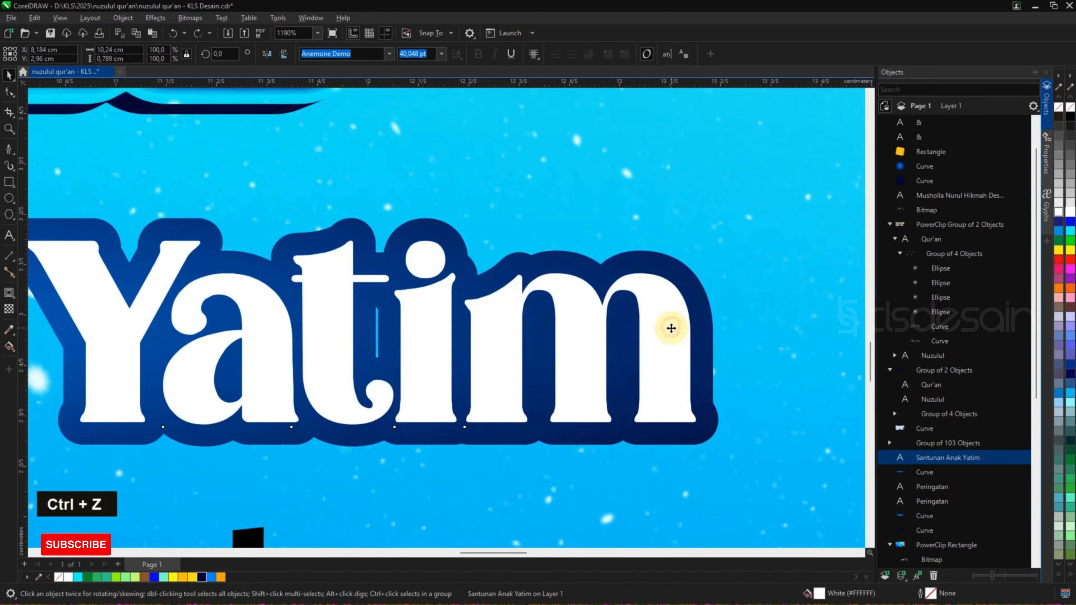
pyautogui.hotkey('ctrl', 'shift', 'z')
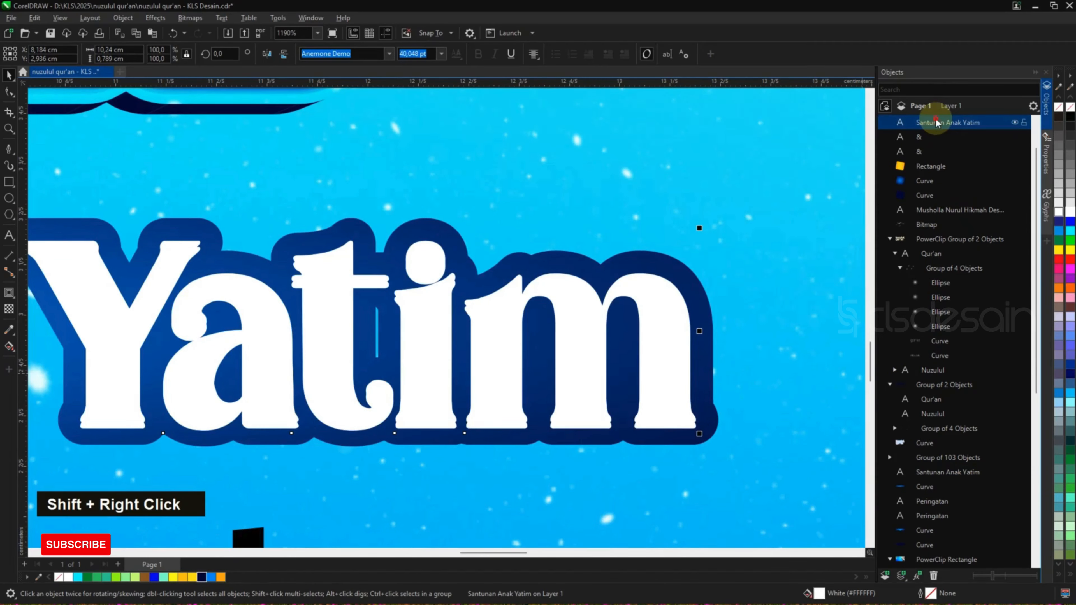
pyautogui.rightClick(203, 577)
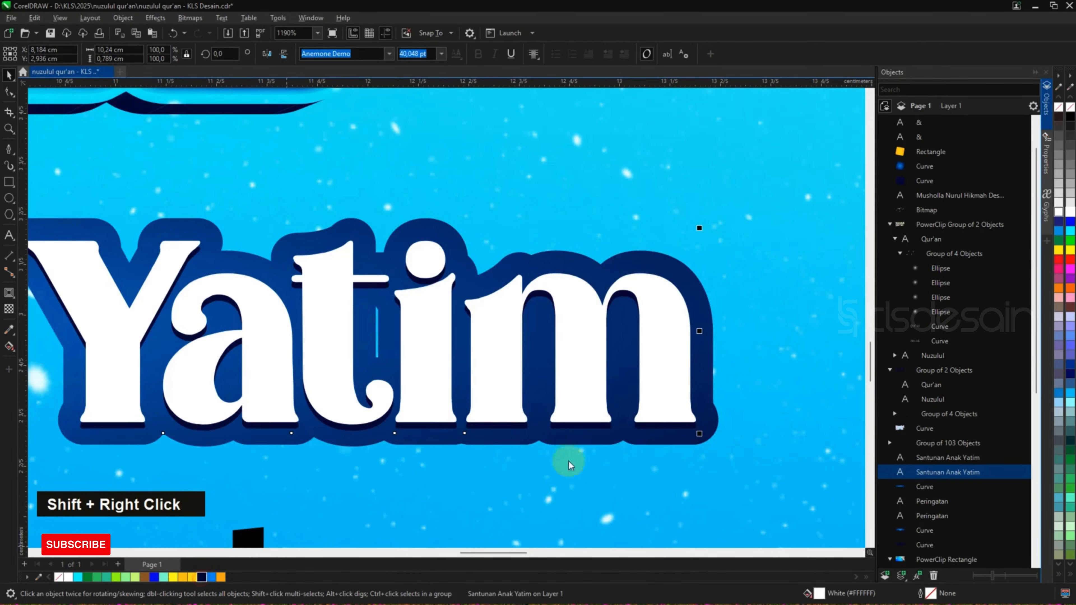
# Move the white Santunan Anak Yatim text slightly up to deepen the navy shadow beneath its letters.
pyautogui.scroll(3, 664, 394)
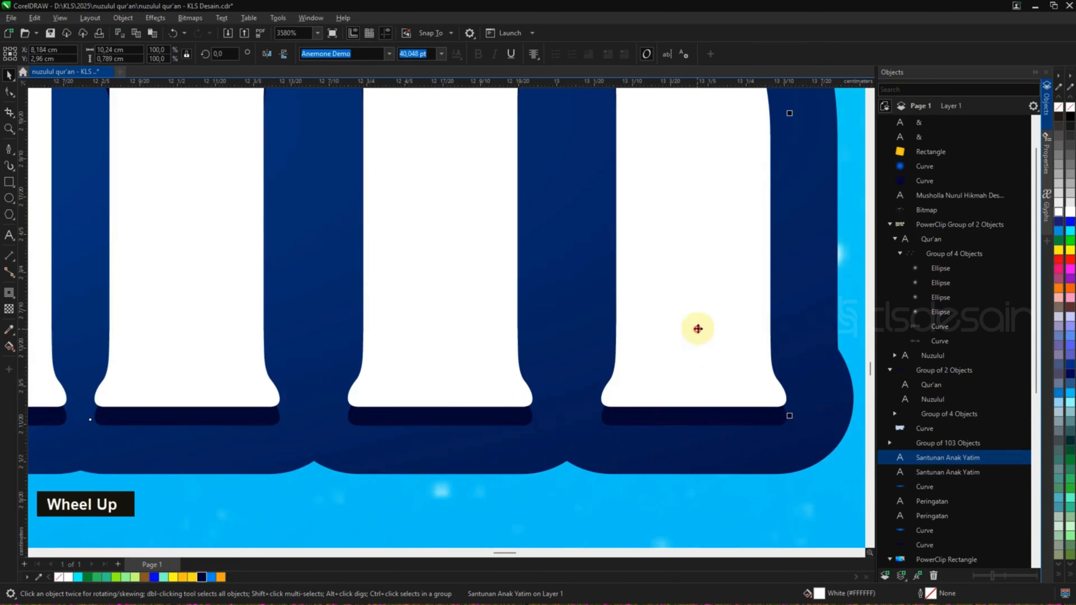
pyautogui.doubleClick(697, 323)
pyautogui.scroll(-5, 697, 377)
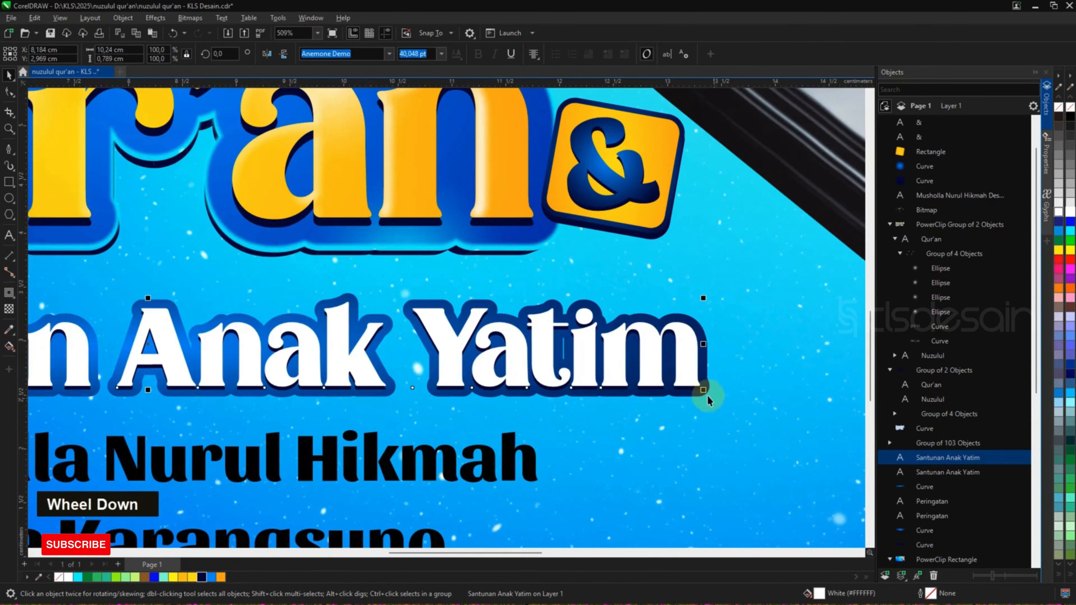
# Duplicate Santunan Anak Yatim's contour curve slightly lower, place the copy behind the original curve, and fill it dark navy (#00003B).
pyautogui.click(692, 395)
pyautogui.click(692, 394)
pyautogui.scroll(1, 692, 395)
pyautogui.moveTo(693, 395); pyautogui.dragTo(693, 405)
pyautogui.keyDown('shift'); pyautogui.rightClick(693, 405); pyautogui.keyUp('shift')
pyautogui.moveTo(928, 121); pyautogui.dragTo(908, 507)
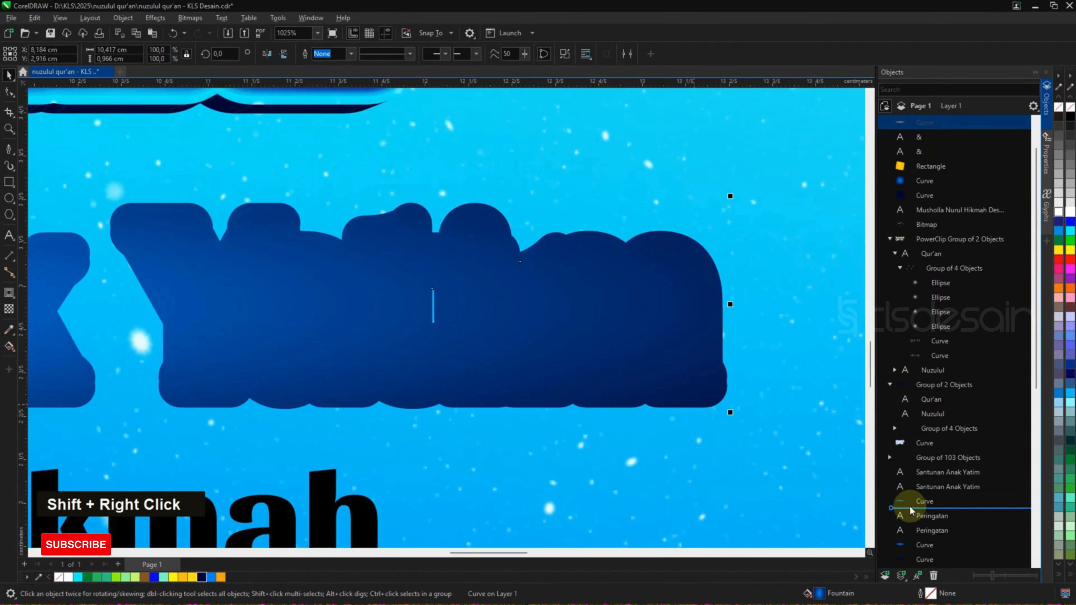
pyautogui.scroll(-5, 686, 391)
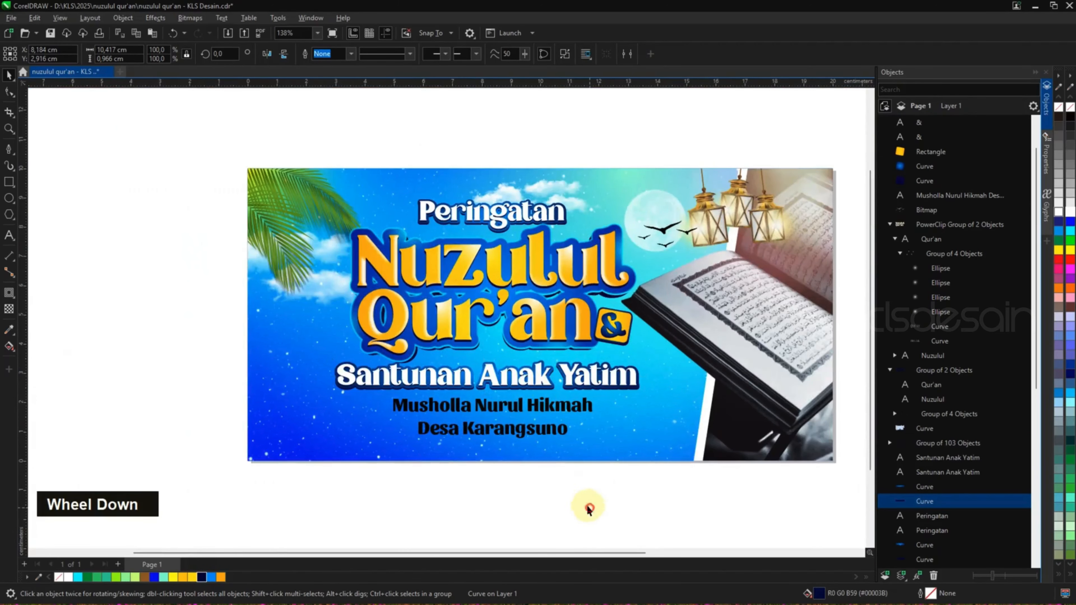
# Set the line spacing of the Musholla Nurul Hikmah Desa Karangsuno text to 70% and move it slightly down.
pyautogui.click(548, 405)
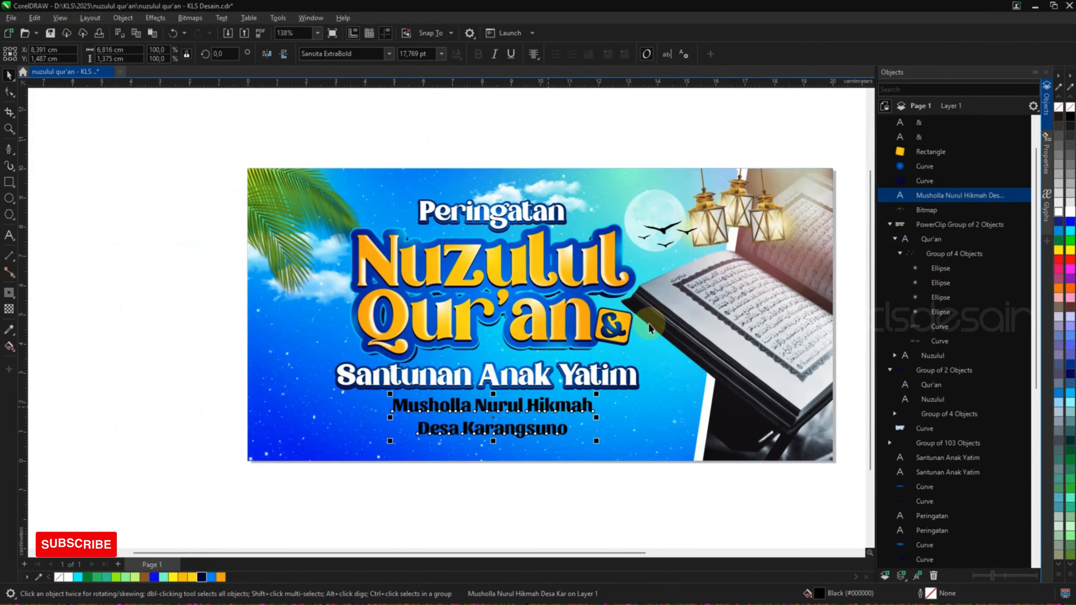
pyautogui.click(1046, 157)
pyautogui.click(933, 87)
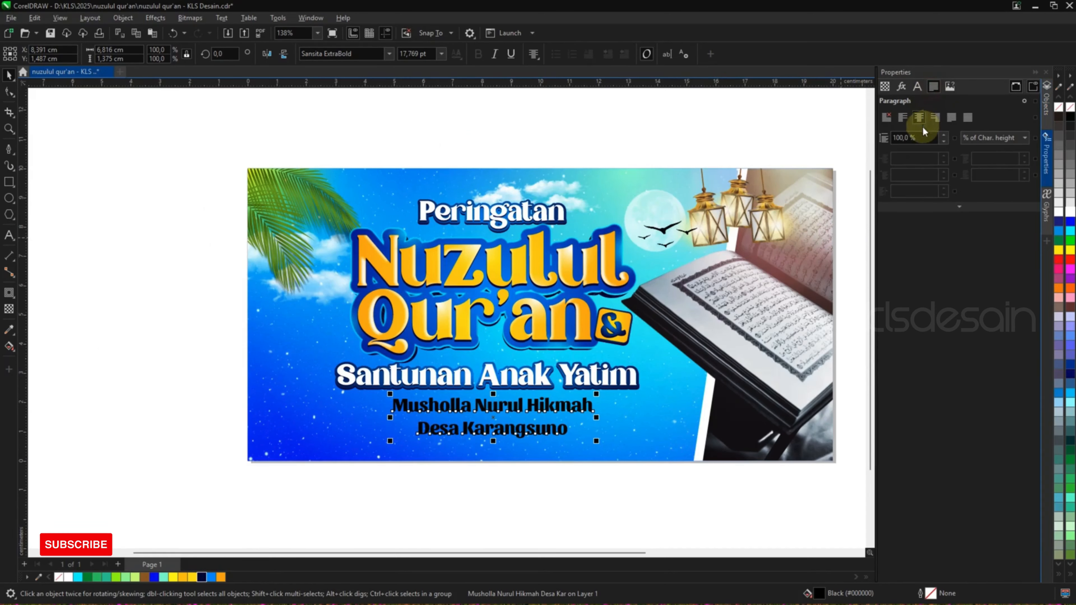
pyautogui.write('70')
pyautogui.press('Return')
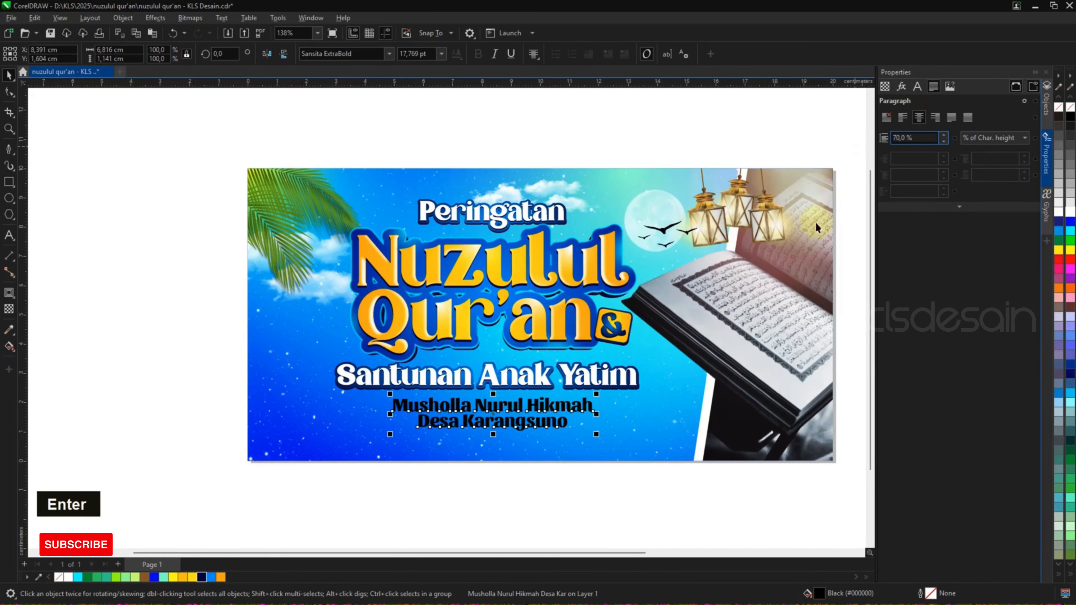
pyautogui.moveTo(559, 410); pyautogui.dragTo(559, 413)
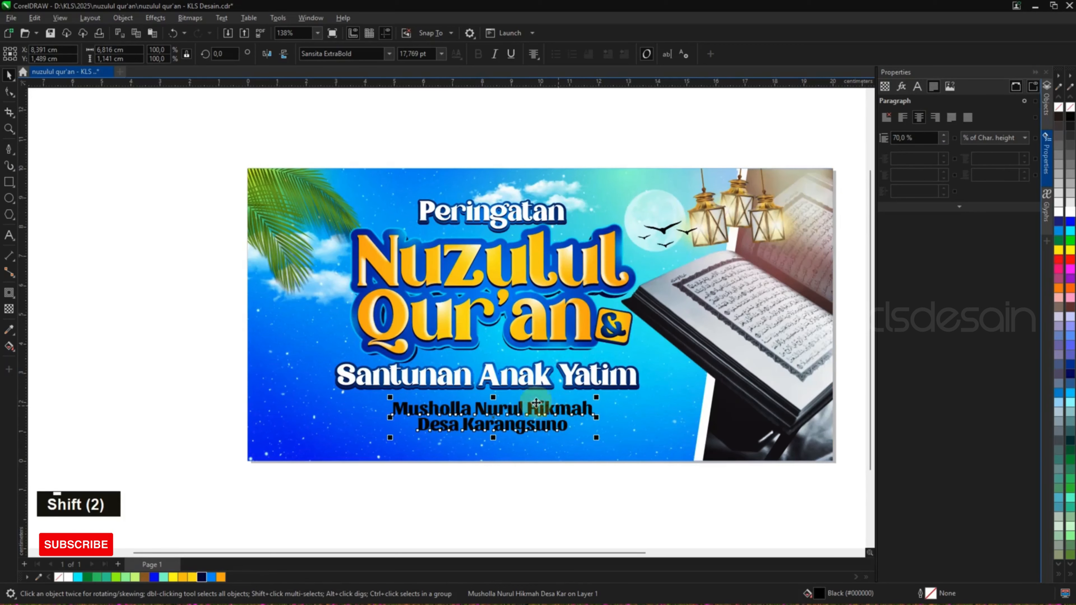
# Draw a closed wavy shape about 6.8 by 5.5 cm over the banner's lower-left corner with the Pen tool.
pyautogui.scroll(-5, 264, 297)
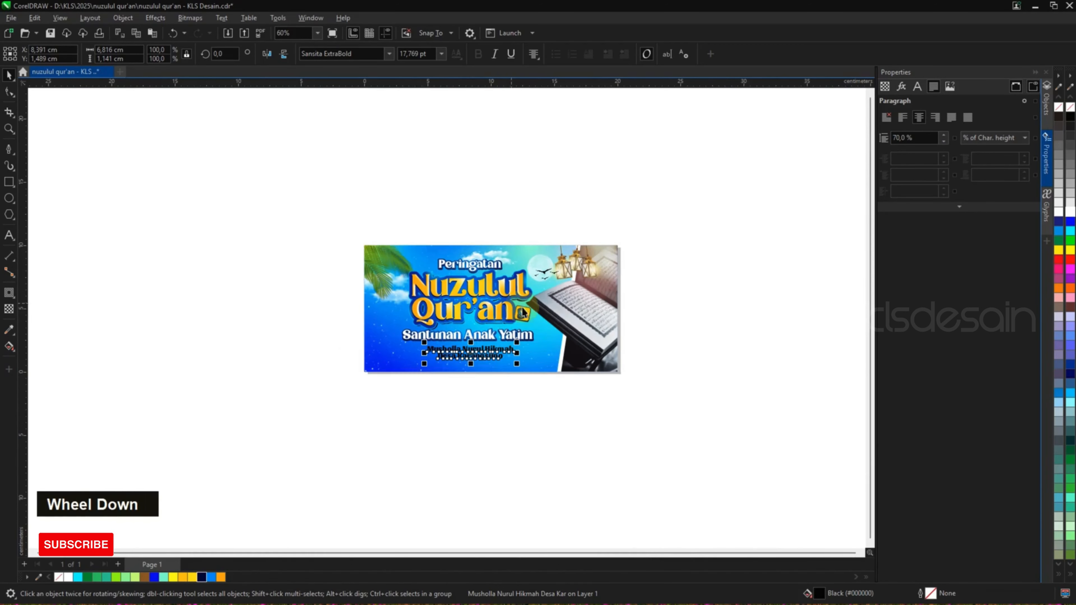
pyautogui.scroll(2, 404, 323)
pyautogui.scroll(1, 342, 264)
pyautogui.click(9, 149)
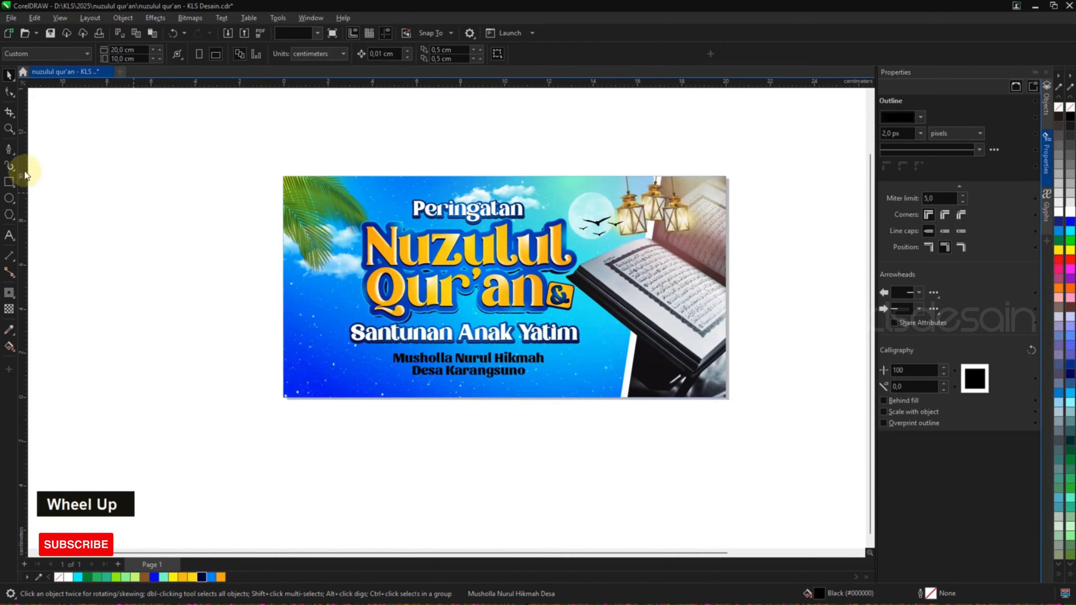
pyautogui.moveTo(272, 283); pyautogui.dragTo(291, 285)
pyautogui.moveTo(308, 326); pyautogui.dragTo(309, 344)
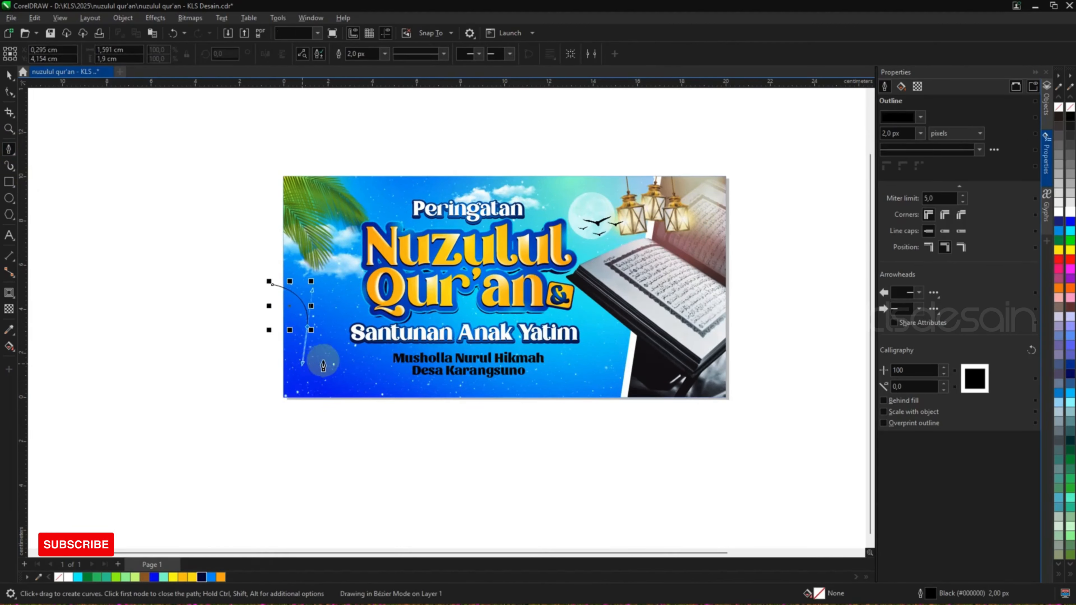
pyautogui.moveTo(352, 377)
pyautogui.mouseDown()
pyautogui.moveTo(347, 396)
pyautogui.moveTo(414, 416)
pyautogui.mouseUp()
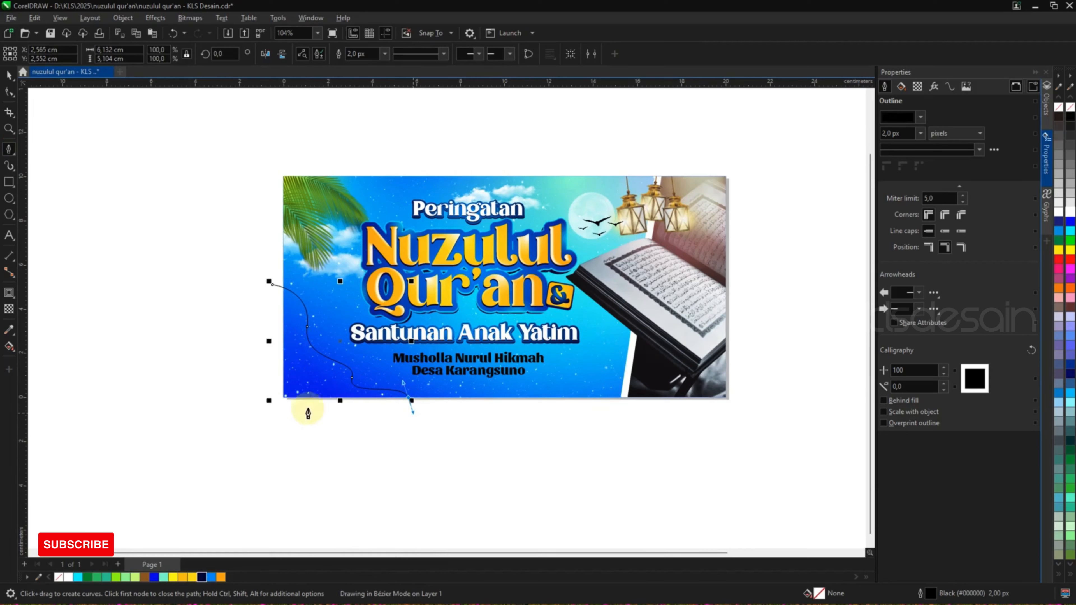
pyautogui.click(257, 406)
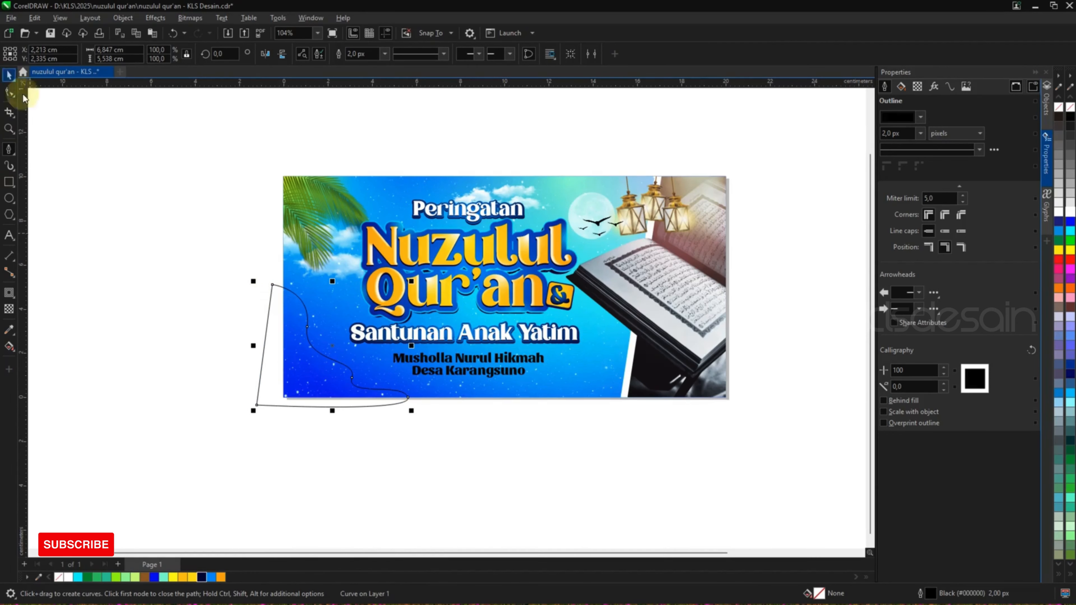
# Draw a second closed wavy shape about 6.5 by 4.9 cm overlapping the first, extending further below the banner's corner.
pyautogui.click(247, 313)
pyautogui.moveTo(301, 353); pyautogui.dragTo(335, 407)
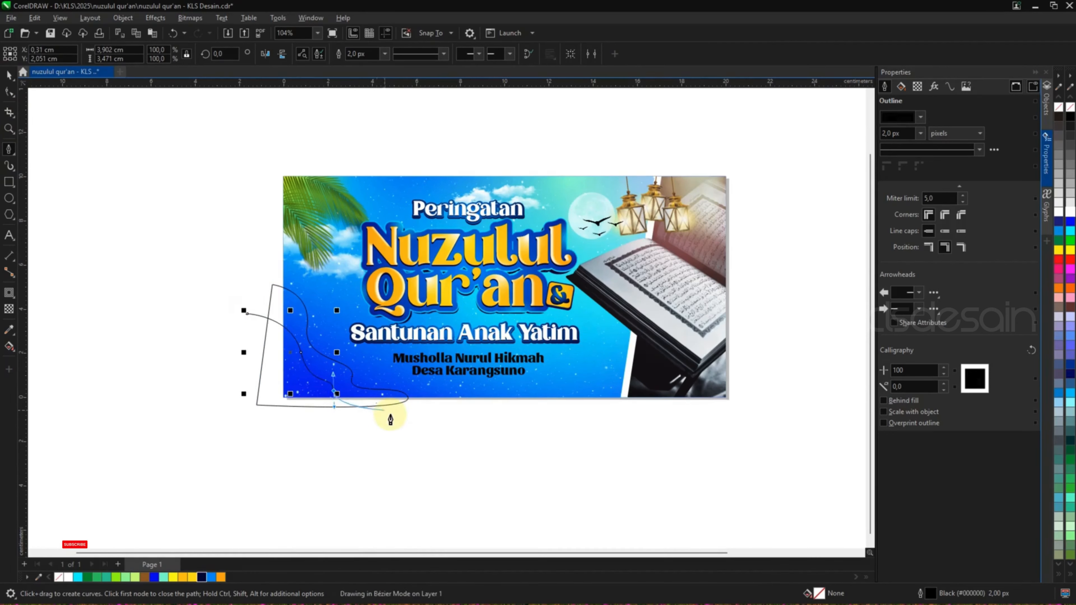
pyautogui.click(390, 414)
pyautogui.click(290, 422)
pyautogui.click(245, 313)
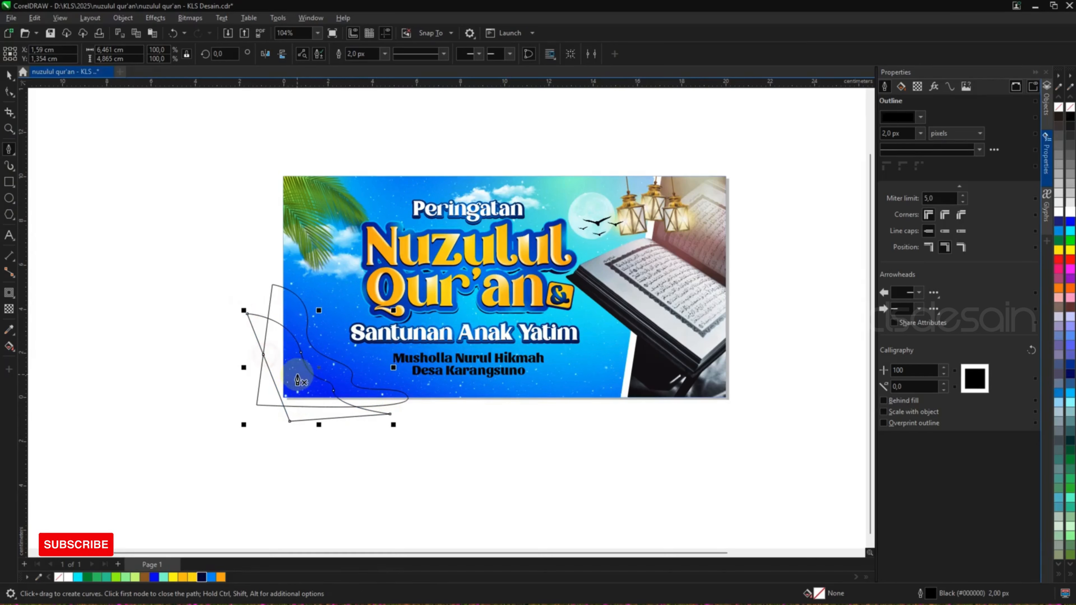
# Draw a third, smaller closed curved shape about 4.9 by 2.9 cm over the same lower-left corner.
pyautogui.click(242, 353)
pyautogui.click(299, 378)
pyautogui.click(347, 405)
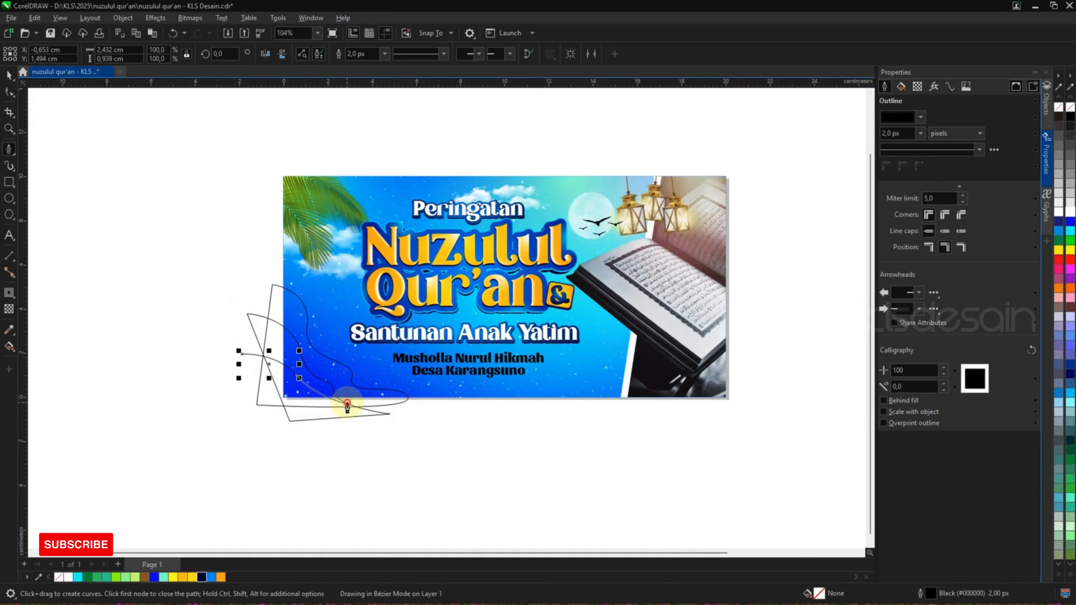
pyautogui.click(238, 412)
pyautogui.doubleClick(245, 358)
pyautogui.press('space')
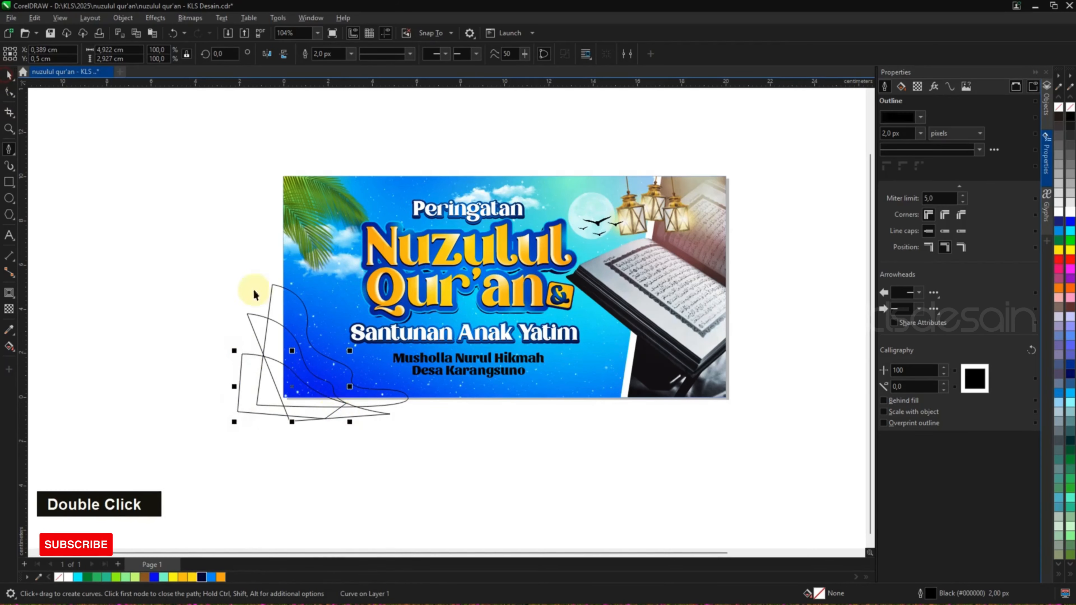
# Copy the banner background's fountain fill and absent outline onto the largest wavy corner shape.
pyautogui.scroll(3, 322, 370)
pyautogui.click(314, 235)
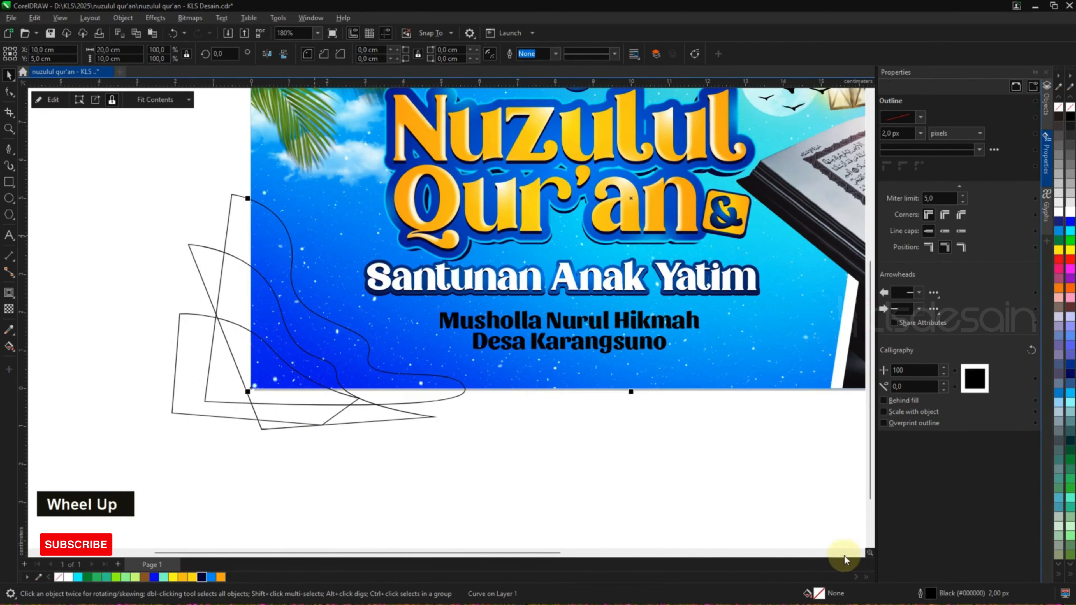
pyautogui.click(277, 246)
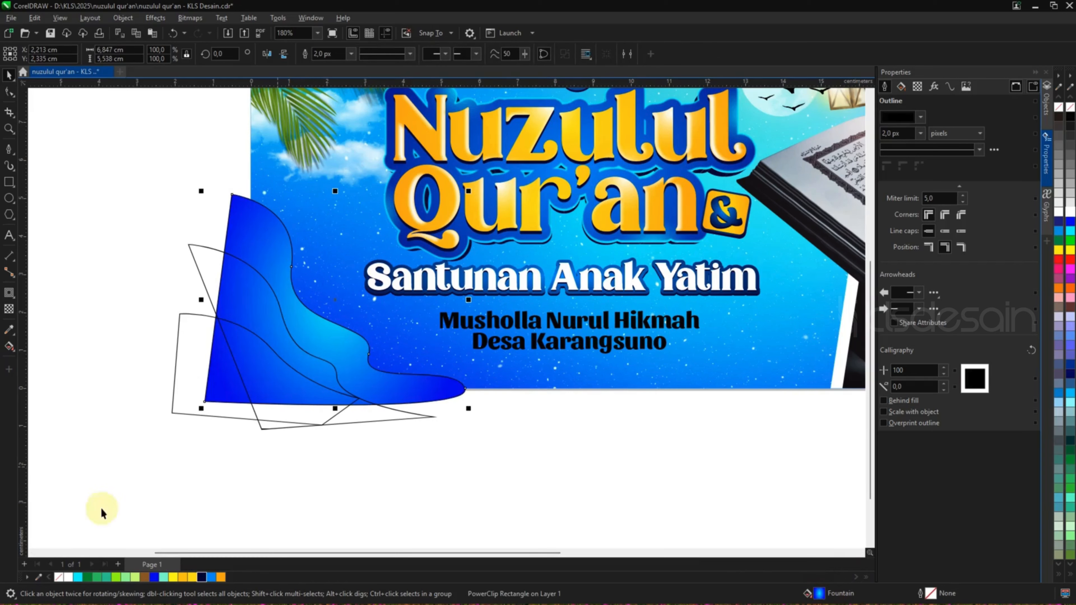
# Widen the largest wavy shape's elliptical fountain fill and change its centre color to the medium azure blue.
pyautogui.click(8, 347)
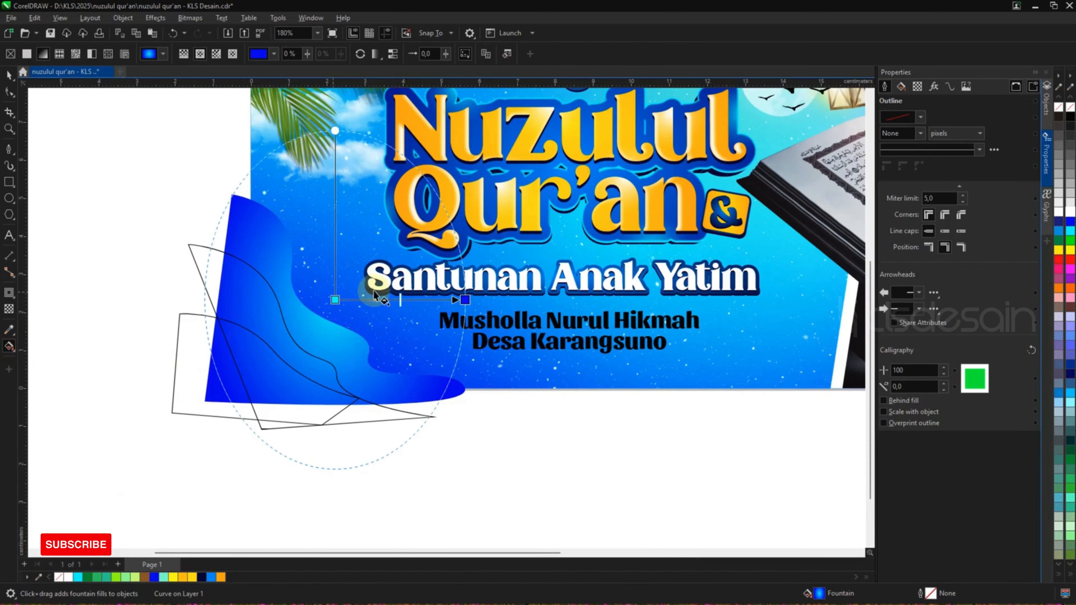
pyautogui.moveTo(465, 300); pyautogui.dragTo(568, 299)
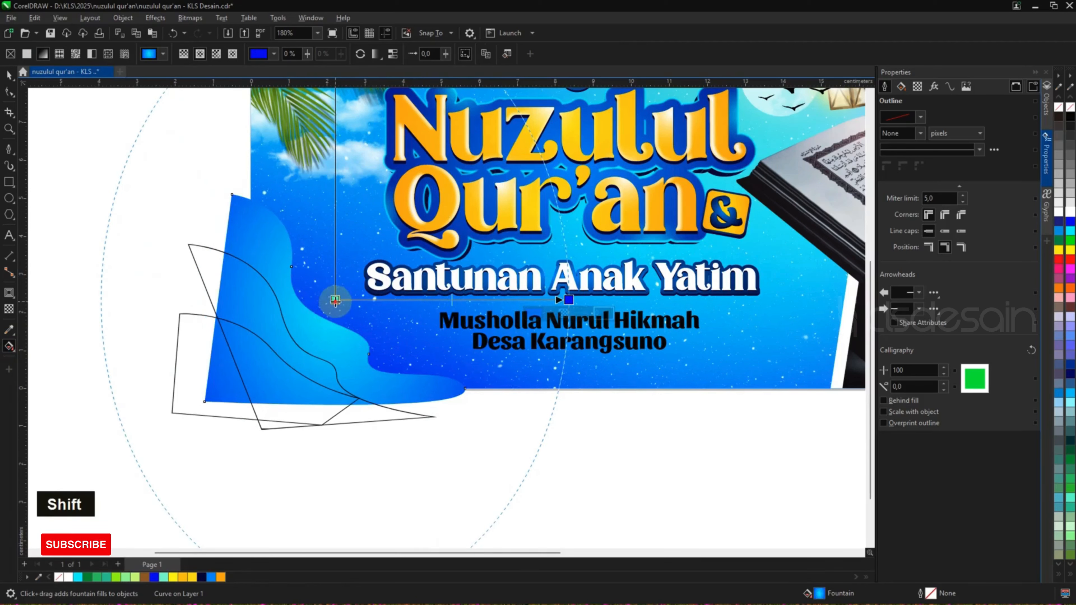
pyautogui.click(212, 577)
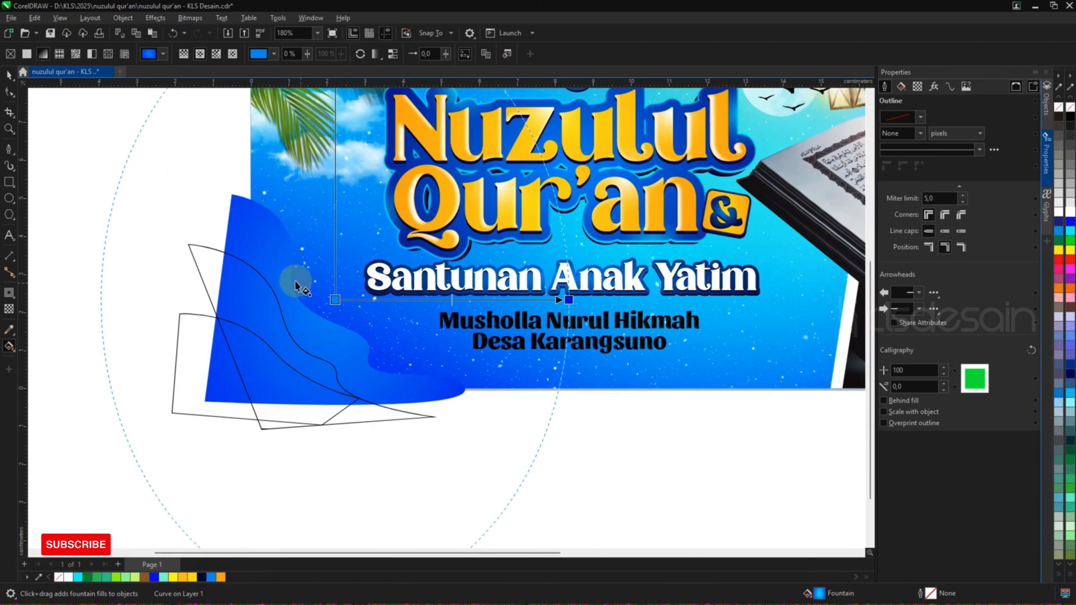
# Copy the largest wave's blue fountain fill onto the other two corner waves and remove their outlines.
pyautogui.click(9, 75)
pyautogui.scroll(-2, 339, 402)
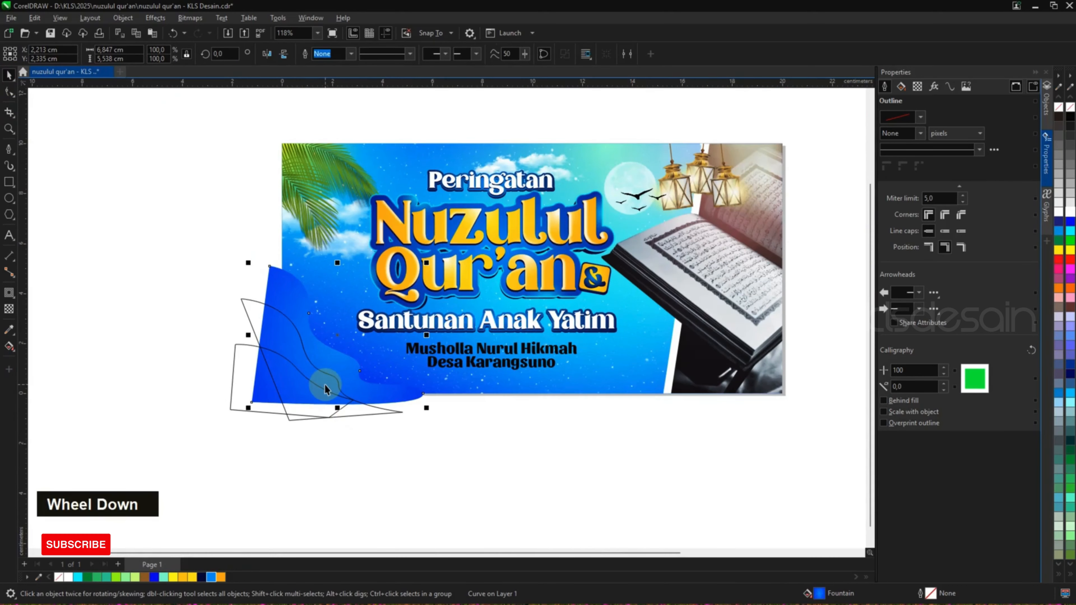
pyautogui.scroll(3, 319, 322)
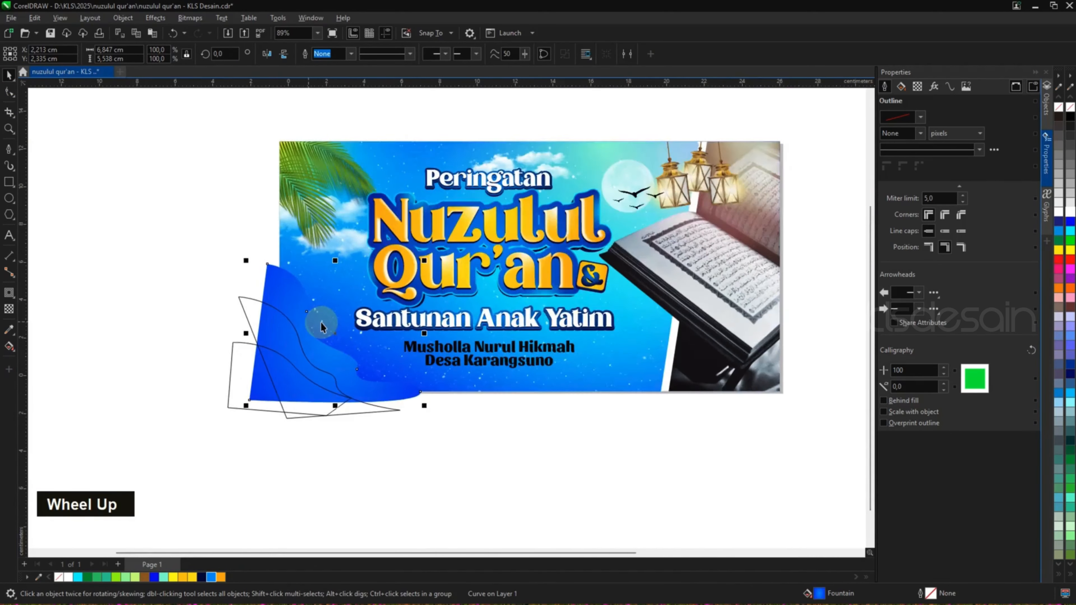
pyautogui.scroll(-2, 302, 363)
pyautogui.scroll(3, 255, 334)
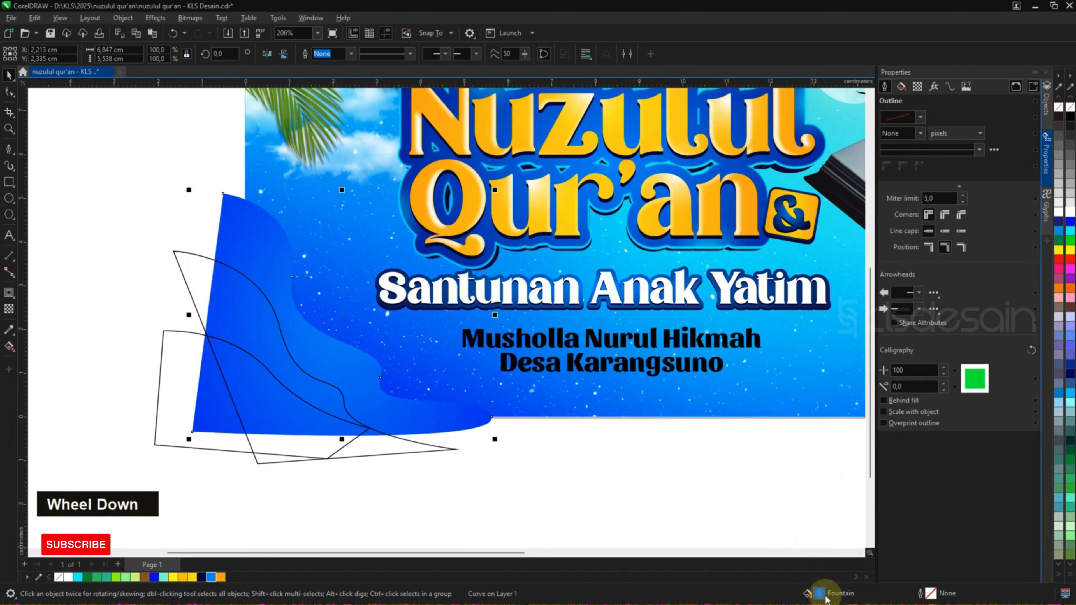
pyautogui.moveTo(242, 370); pyautogui.dragTo(273, 335)
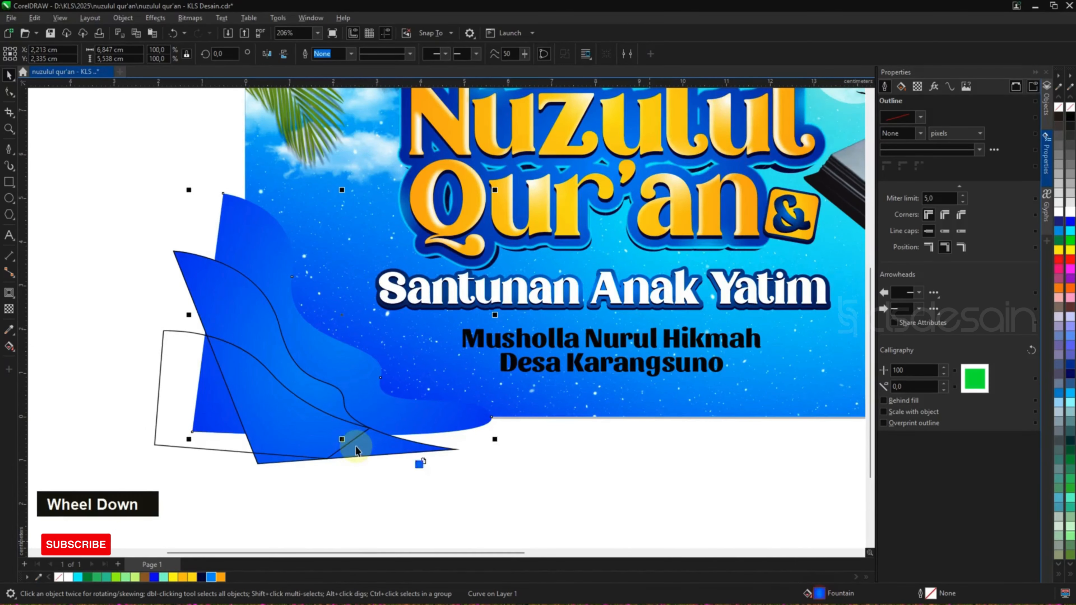
pyautogui.click(312, 384)
pyautogui.keyDown('shift'); pyautogui.click(266, 419); pyautogui.keyUp('shift')
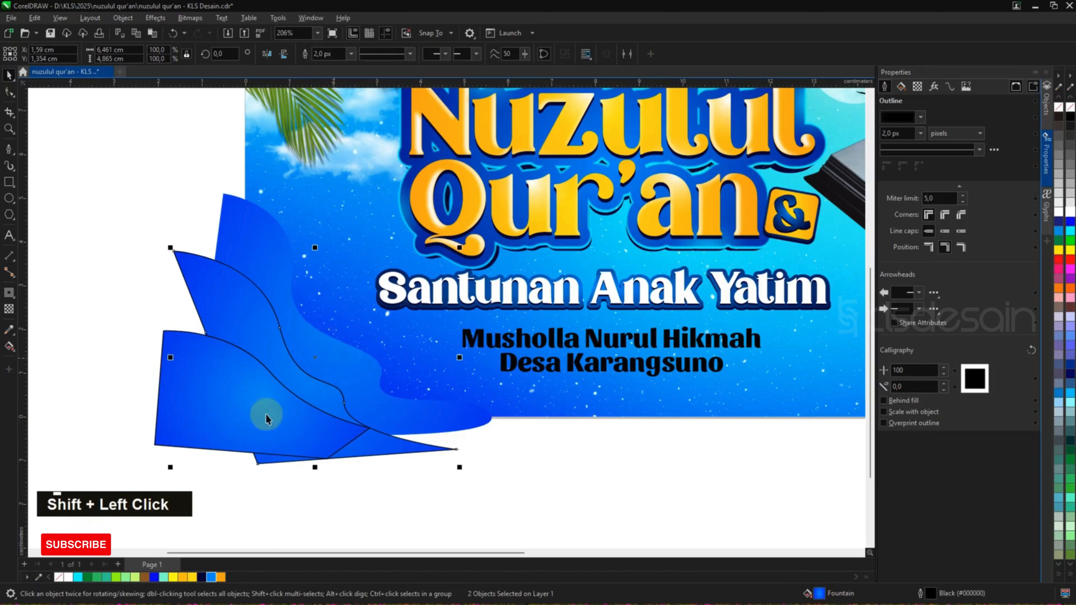
pyautogui.rightClick(64, 577)
pyautogui.click(182, 403)
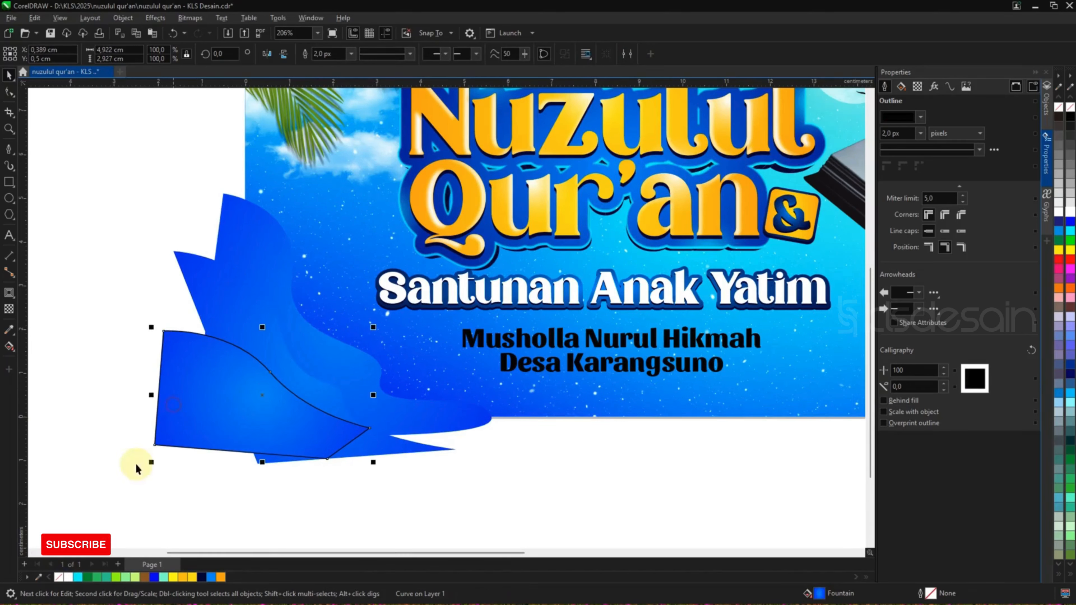
pyautogui.rightClick(60, 579)
# Duplicate the three corner waves slightly up and to the right, and stack each copy directly beneath its original.
pyautogui.click(228, 314)
pyautogui.keyDown('shift'); pyautogui.click(259, 231); pyautogui.keyUp('shift')
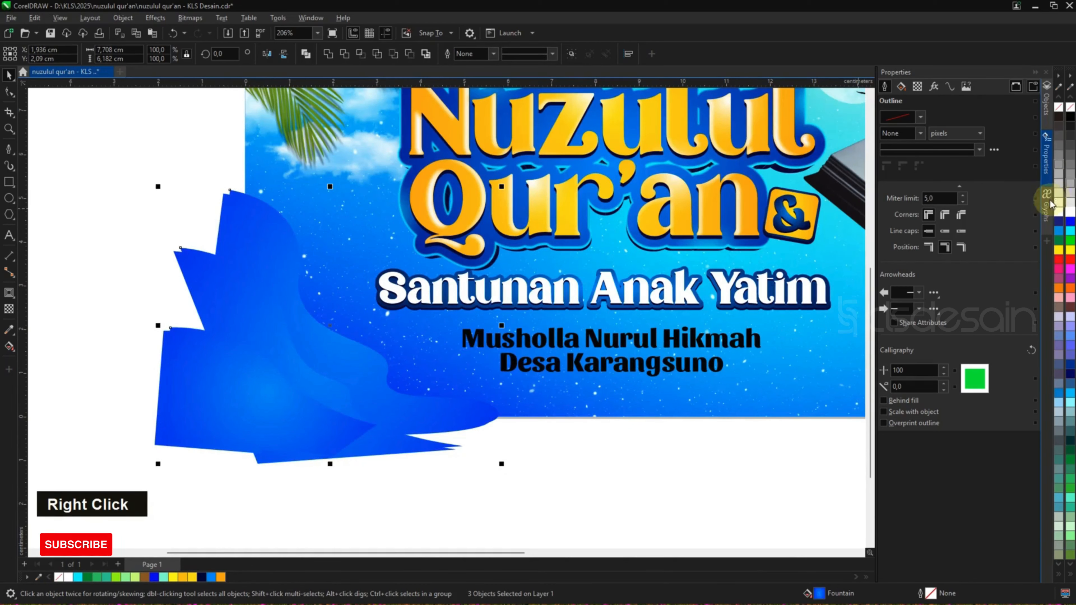
pyautogui.click(1047, 99)
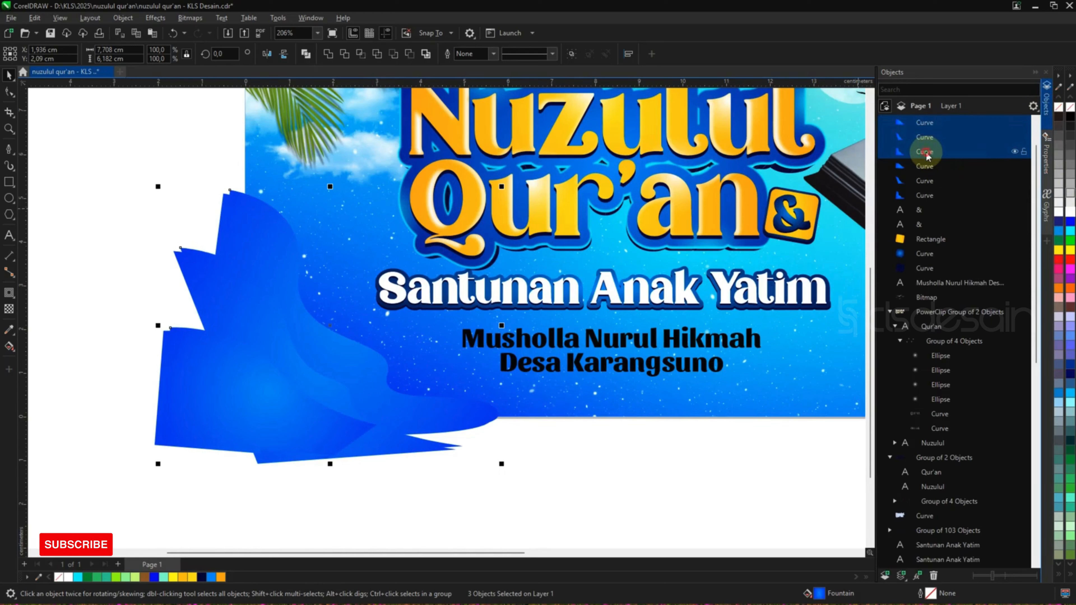
pyautogui.moveTo(927, 156); pyautogui.dragTo(923, 204)
pyautogui.moveTo(923, 135); pyautogui.dragTo(923, 174)
pyautogui.click(925, 119)
# Fill the three lower wave duplicates with navy (R0 G0 B59) as shadows.
pyautogui.click(925, 137)
pyautogui.keyDown('ctrl'); pyautogui.click(924, 166); pyautogui.keyUp('ctrl')
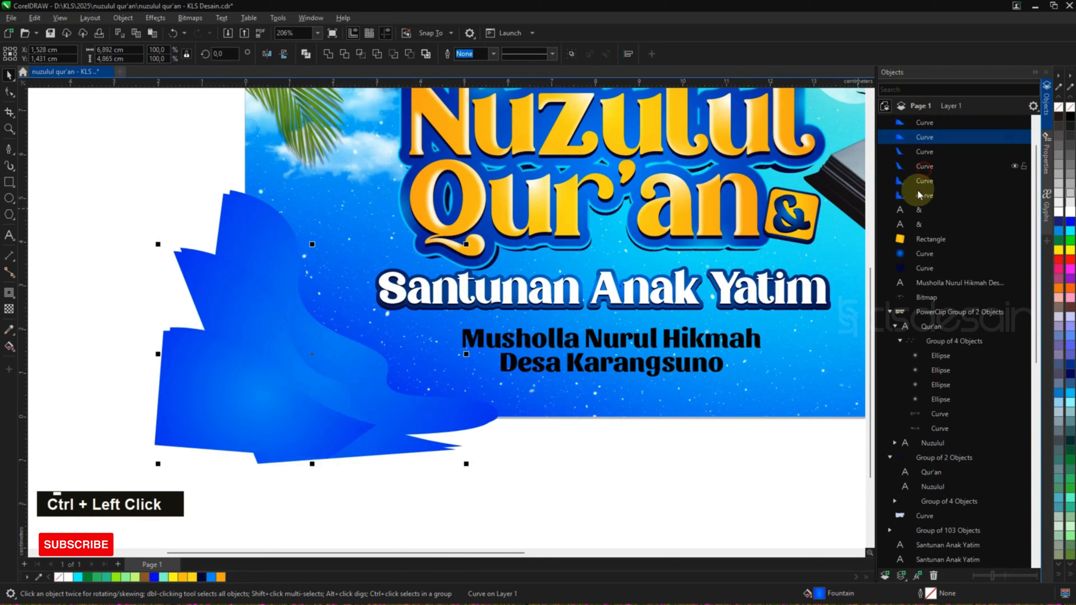
pyautogui.keyDown('ctrl'); pyautogui.click(925, 195); pyautogui.keyUp('ctrl')
pyautogui.click(202, 577)
# Apply a Gaussian Blur with a radius of 55.3 pixels to the three navy wave shadows.
pyautogui.click(155, 18)
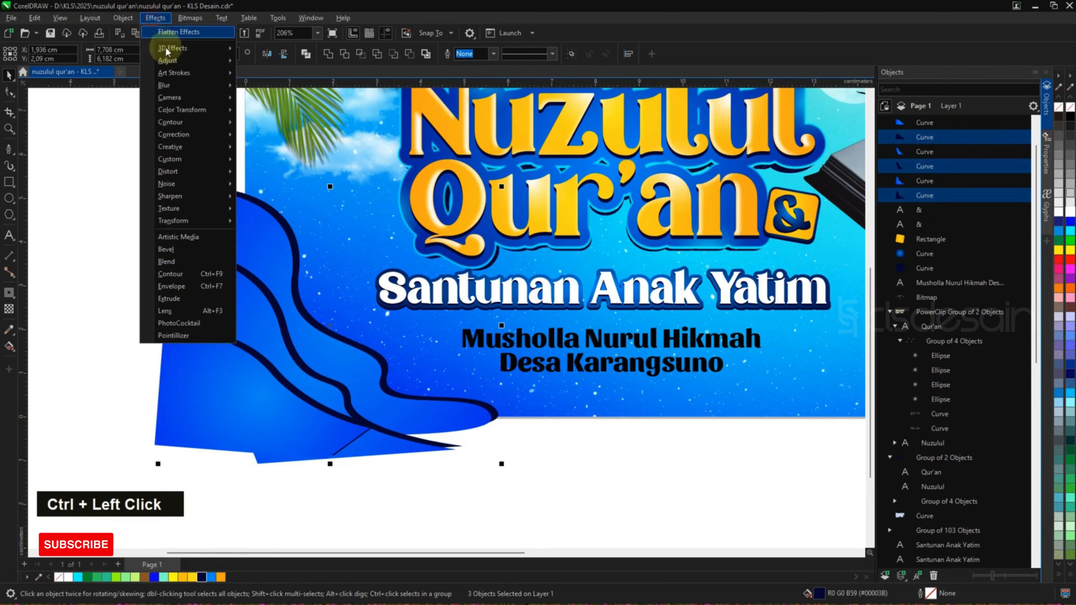
pyautogui.click(308, 139)
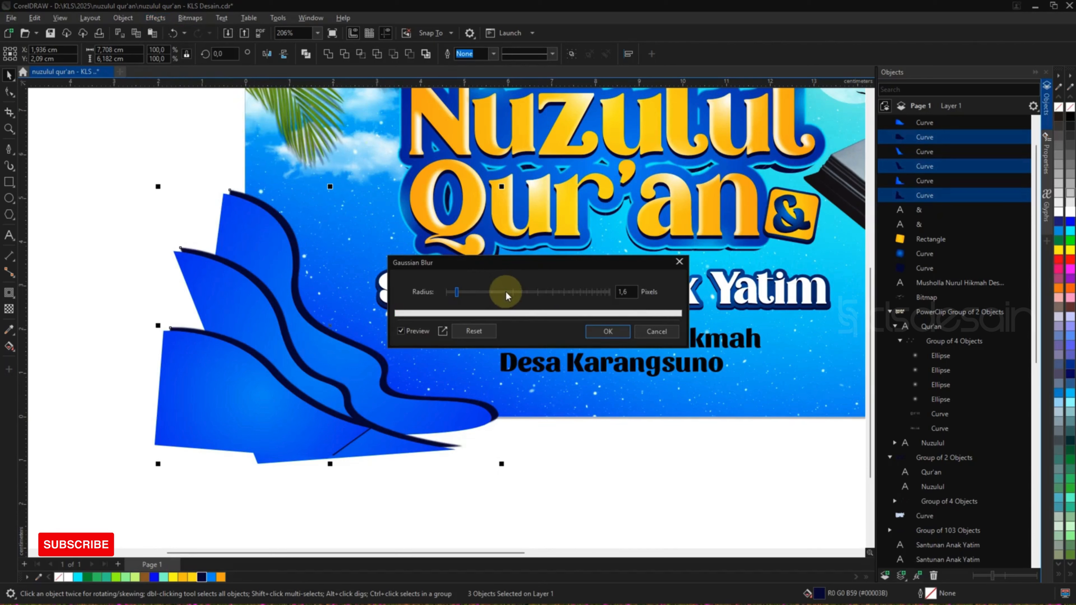
pyautogui.moveTo(507, 296); pyautogui.dragTo(535, 296)
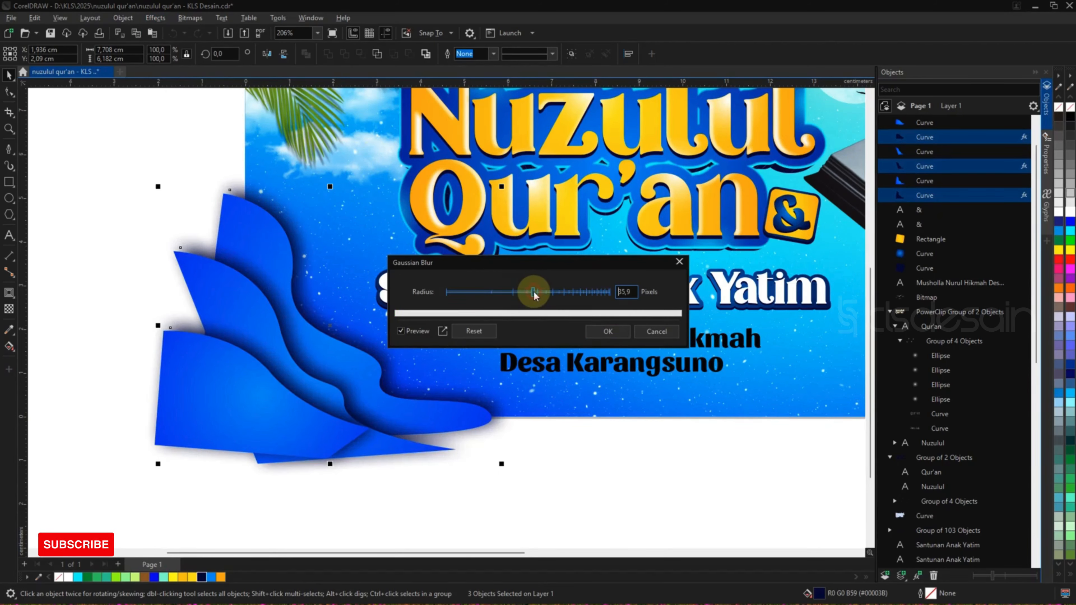
pyautogui.click(551, 293)
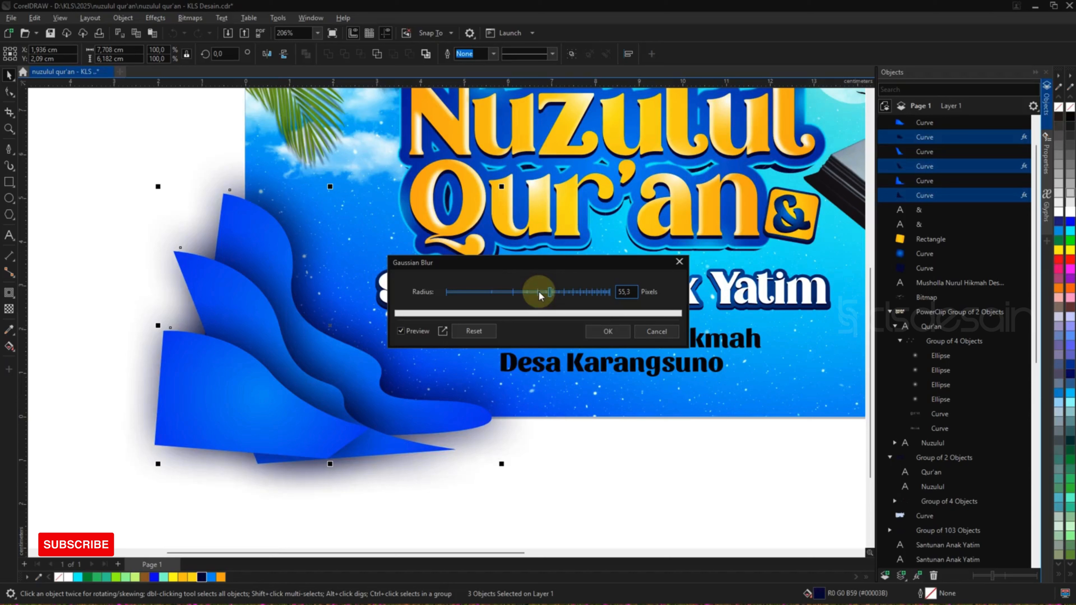
pyautogui.click(608, 331)
pyautogui.scroll(-4, 327, 426)
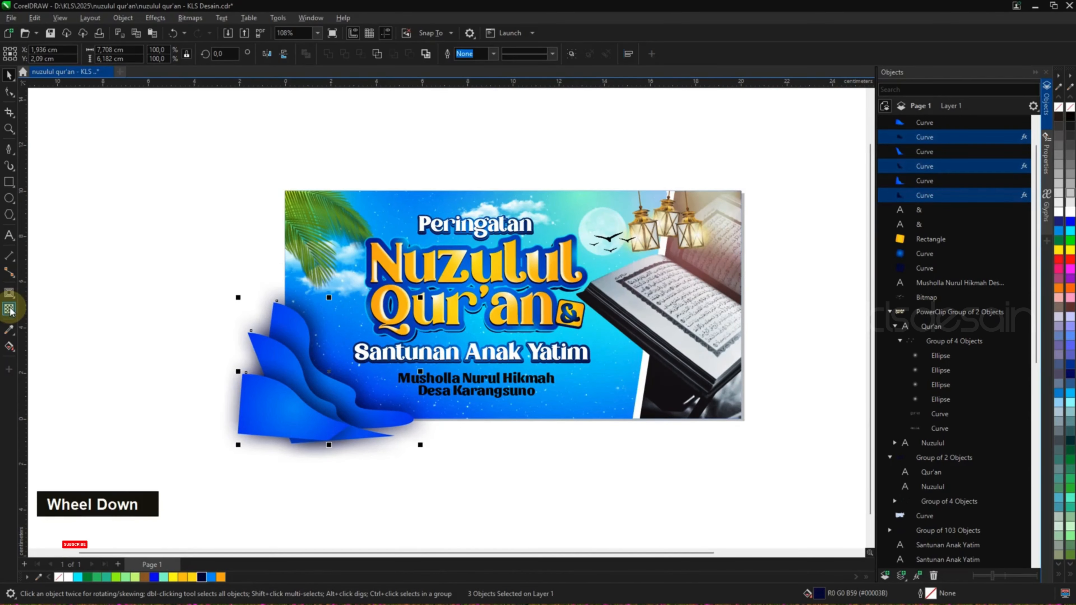
# Give the three blurred wave shadows a uniform transparency of 35.
pyautogui.click(9, 309)
pyautogui.click(26, 54)
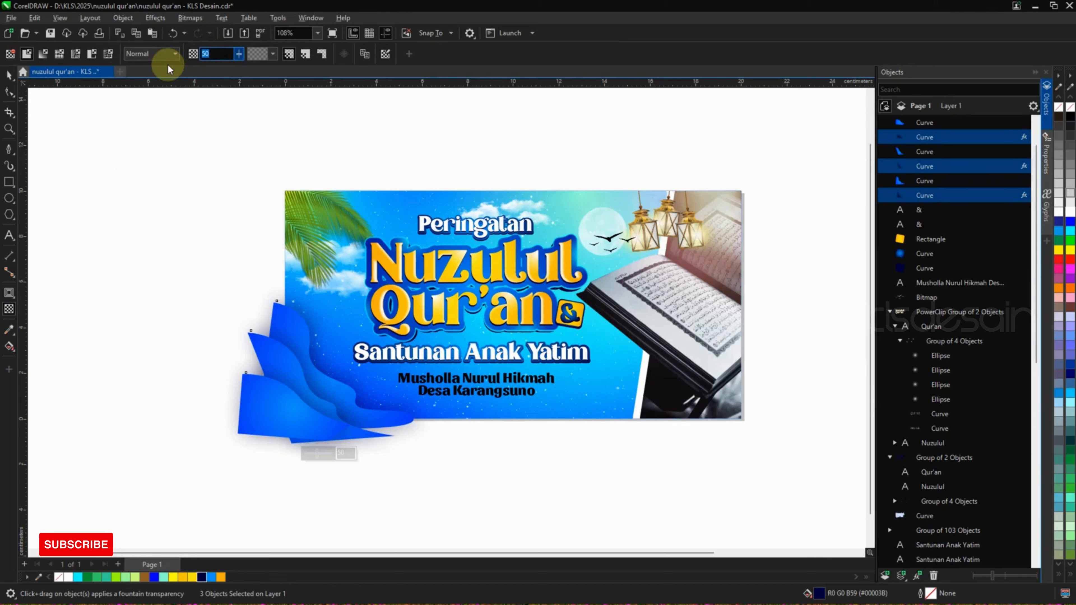
pyautogui.press('Tab')
pyautogui.click(9, 75)
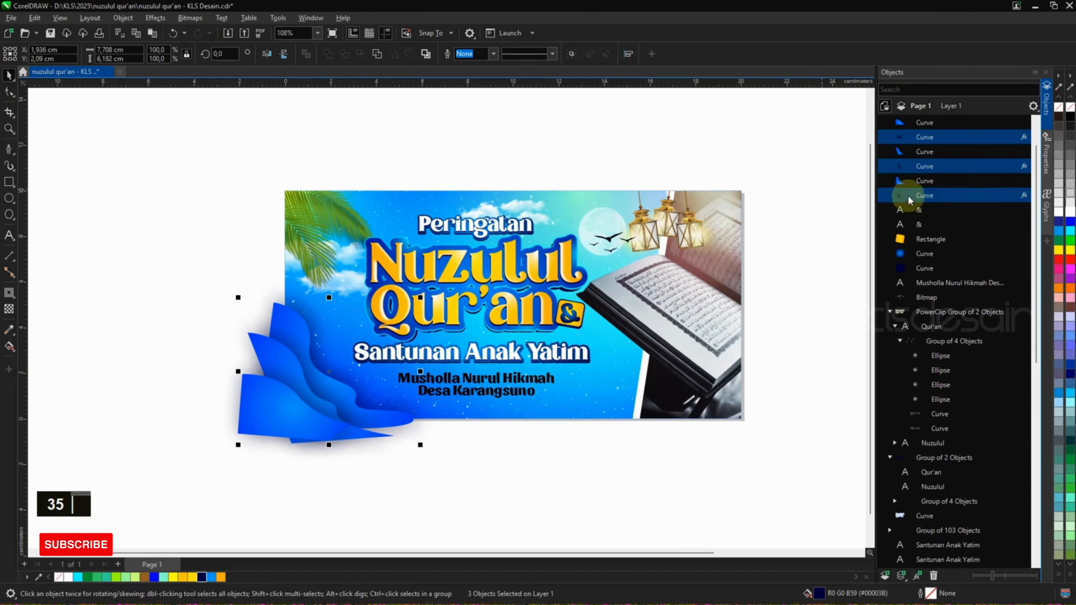
# Group the three corner waves with their shadows and PowerClip the group inside the banner's background rectangle.
pyautogui.scroll(2, 916, 163)
pyautogui.keyDown('shift'); pyautogui.click(917, 166); pyautogui.keyUp('shift')
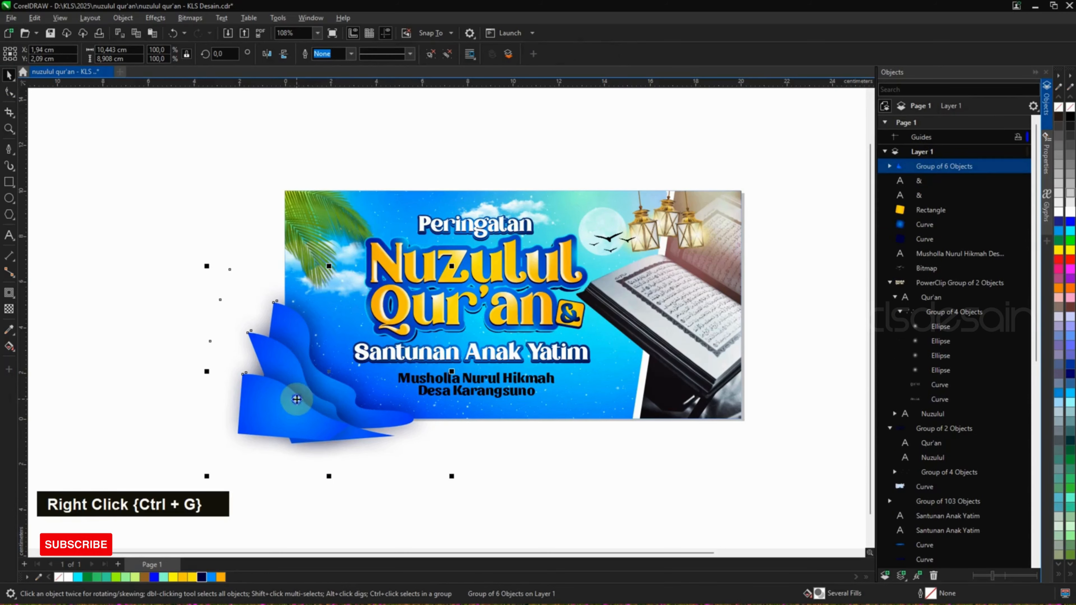
pyautogui.rightClick(296, 396)
pyautogui.click(375, 208)
pyautogui.click(610, 403)
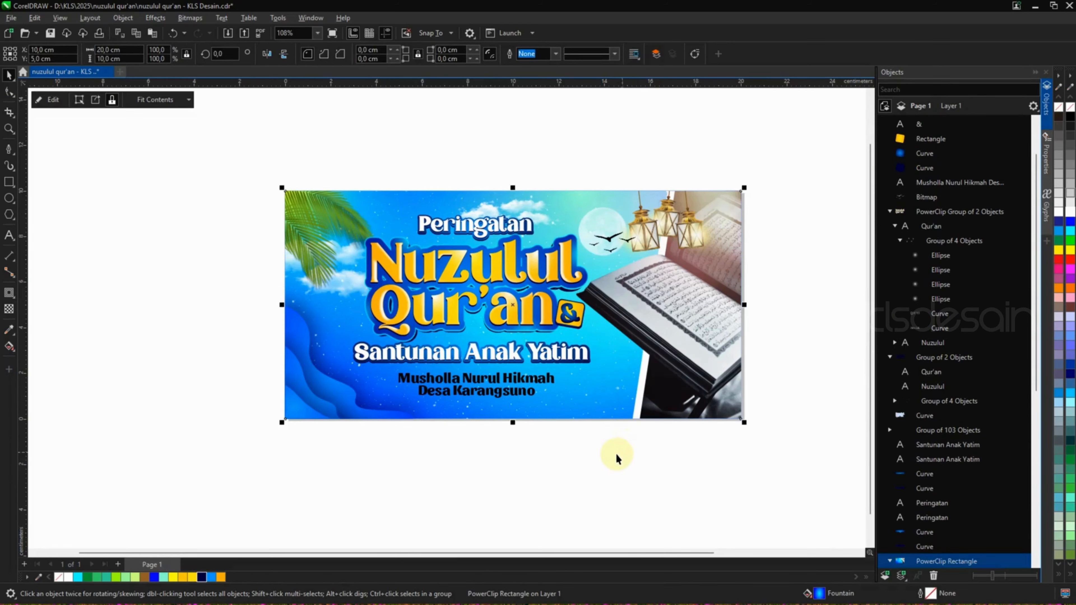
pyautogui.click(616, 456)
# Copy the golden fountain fill from the Qur'an title onto the two-line "Musholla Nurul Hikmah Desa Karangsuno" text.
pyautogui.scroll(4, 516, 407)
pyautogui.click(531, 377)
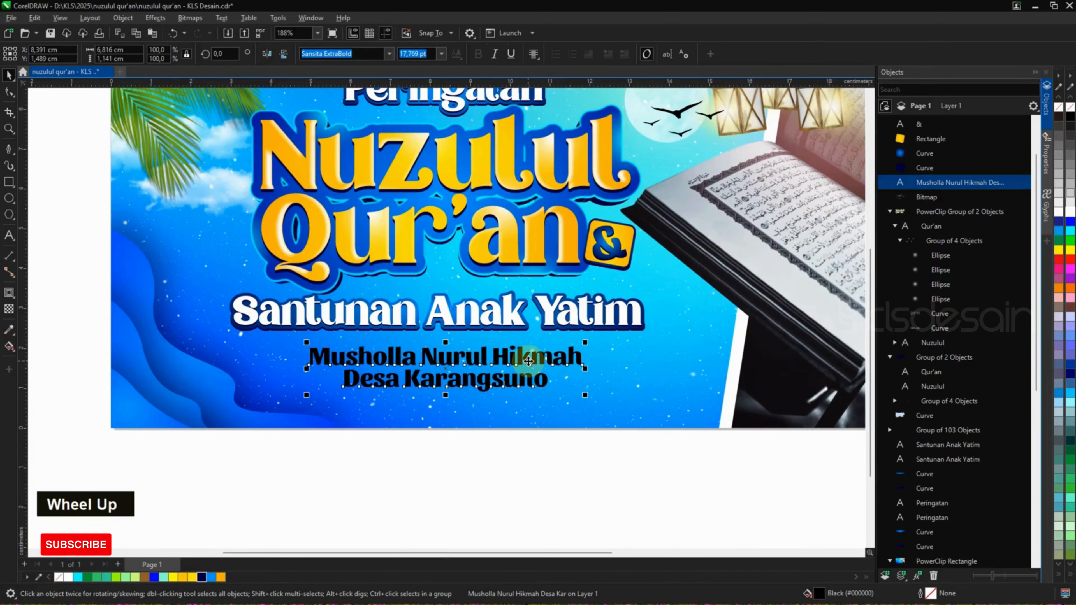
pyautogui.keyDown('ctrl'); pyautogui.click(537, 244); pyautogui.keyUp('ctrl')
pyautogui.moveTo(598, 418); pyautogui.dragTo(564, 366)
pyautogui.scroll(2, 566, 364)
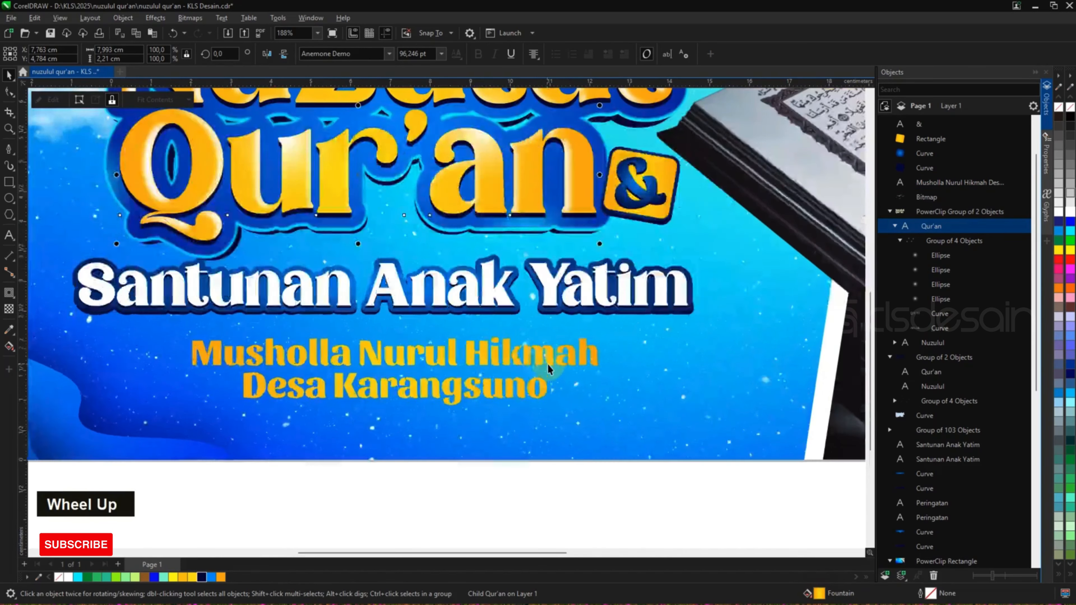
# Draw a rectangle about 9.7 by 1.2 cm around the Musholla Nurul Hikmah text and move it lower in the stacking order.
pyautogui.click(8, 182)
pyautogui.moveTo(134, 339); pyautogui.dragTo(715, 410)
pyautogui.press('space')
pyautogui.moveTo(931, 122); pyautogui.dragTo(928, 518)
pyautogui.click(581, 358)
pyautogui.keyDown('shift'); pyautogui.click(629, 368); pyautogui.keyUp('shift')
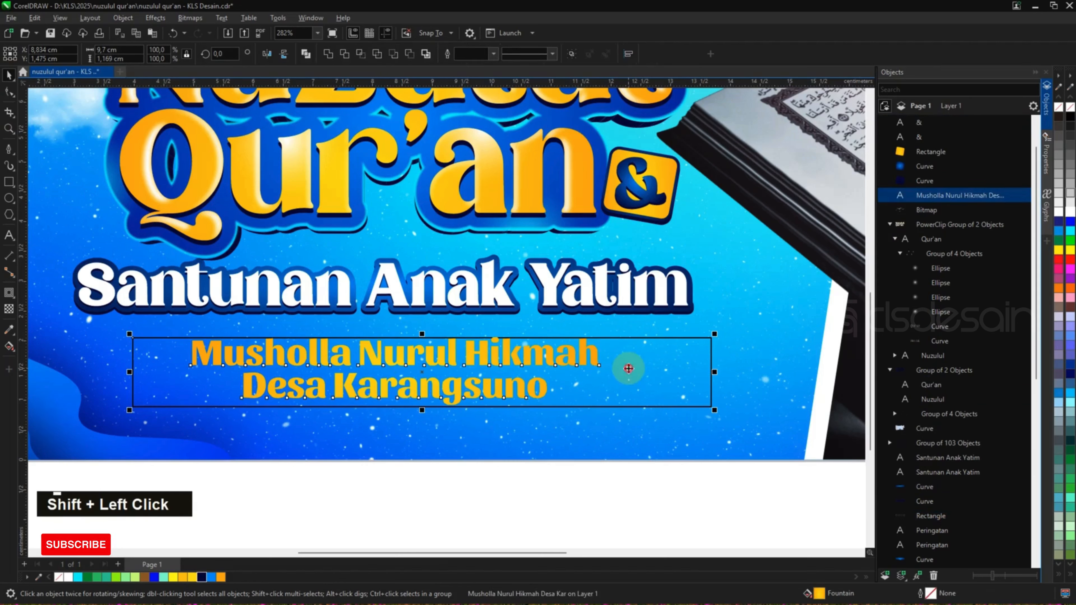
# Center the rectangle horizontally and vertically on the Musholla Nurul Hikmah text.
pyautogui.click(631, 502)
pyautogui.click(636, 367)
pyautogui.keyDown('shift'); pyautogui.click(599, 358); pyautogui.keyUp('shift')
pyautogui.press('c')
pyautogui.press('e')
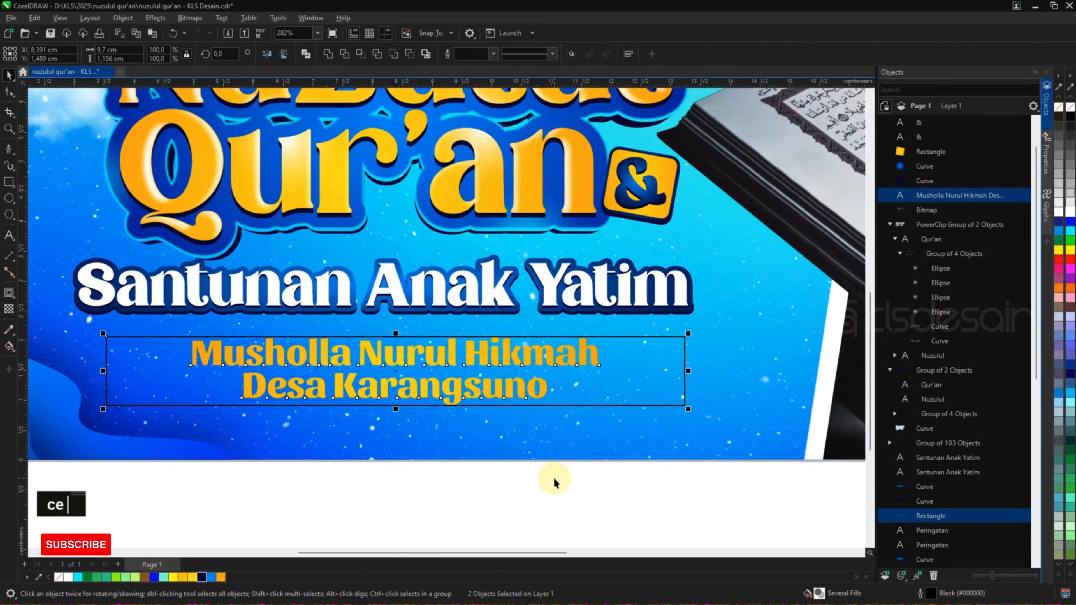
pyautogui.click(555, 480)
# Fill the rectangle behind the Musholla Nurul Hikmah text with navy and remove its outline.
pyautogui.click(624, 360)
pyautogui.click(203, 577)
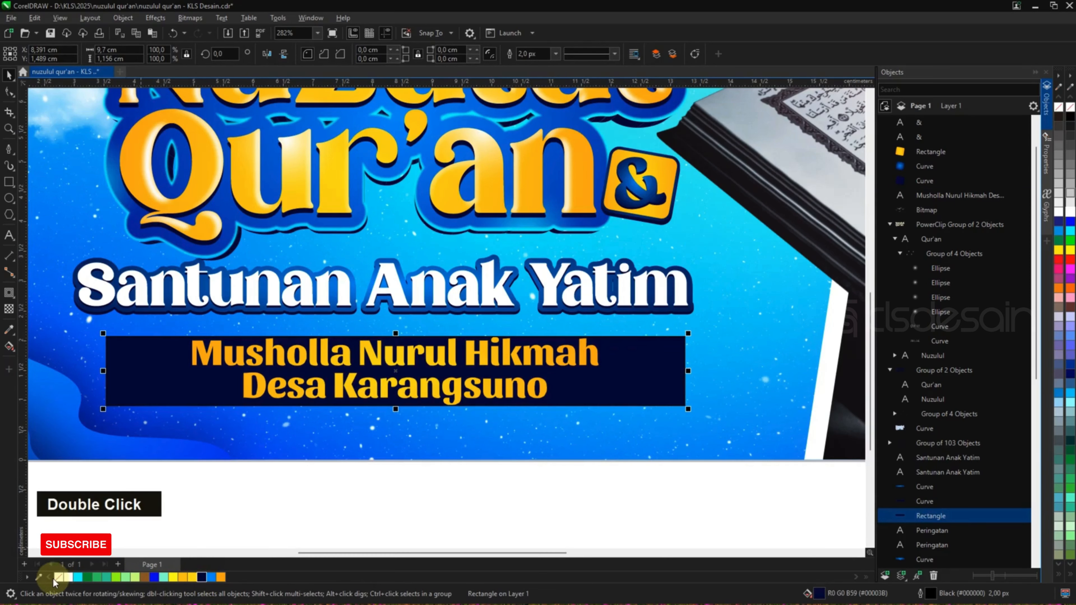
pyautogui.scroll(-3, 445, 340)
pyautogui.scroll(4, 444, 339)
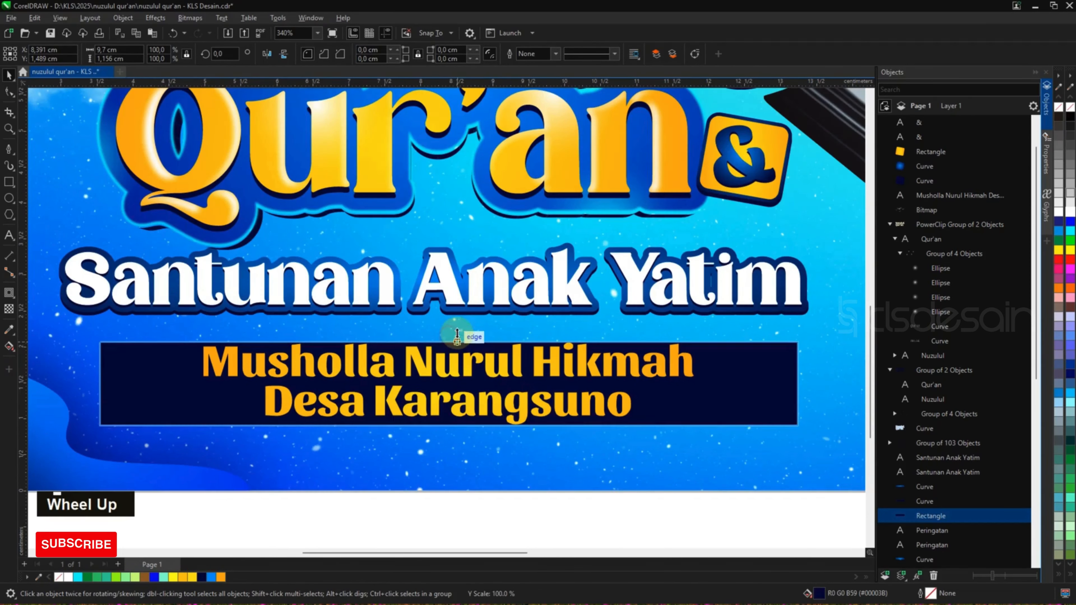
# Make the navy rectangle slightly taller and give it an elliptical fountain transparency that fades toward its ends.
pyautogui.moveTo(444, 340); pyautogui.dragTo(486, 233)
pyautogui.click(9, 309)
pyautogui.click(43, 54)
pyautogui.click(242, 53)
pyautogui.scroll(-2, 488, 308)
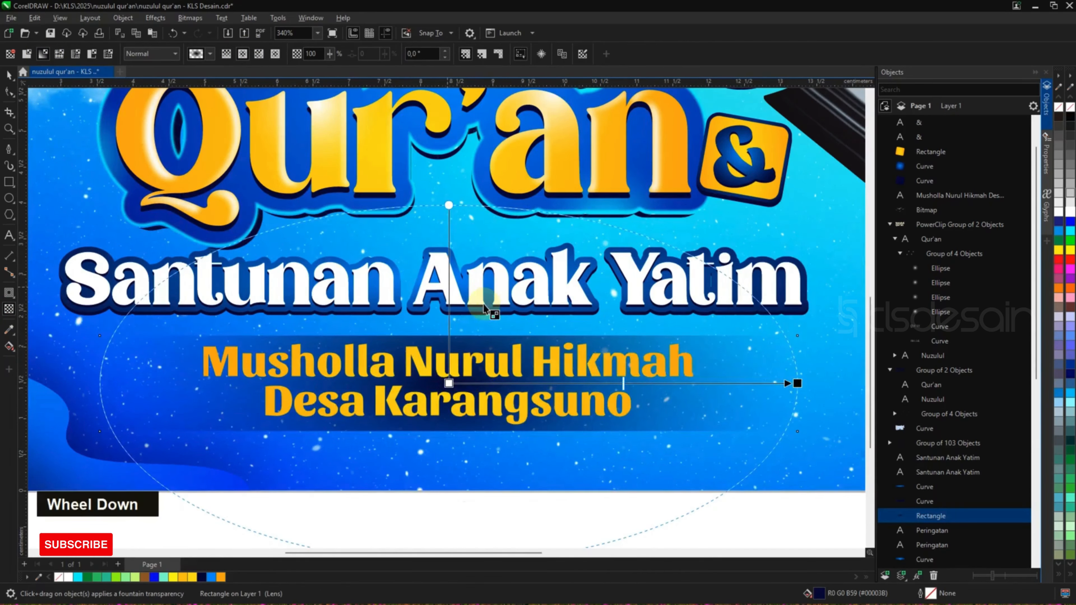
# Widen the navy rectangle to about 11.8 cm and place a copy about 1.5 cm tall behind it, just above the background.
pyautogui.click(9, 75)
pyautogui.moveTo(660, 351); pyautogui.dragTo(699, 342)
pyautogui.scroll(2, 470, 314)
pyautogui.moveTo(470, 314); pyautogui.dragTo(495, 309)
pyautogui.keyDown('shift'); pyautogui.rightClick(495, 307); pyautogui.keyUp('shift')
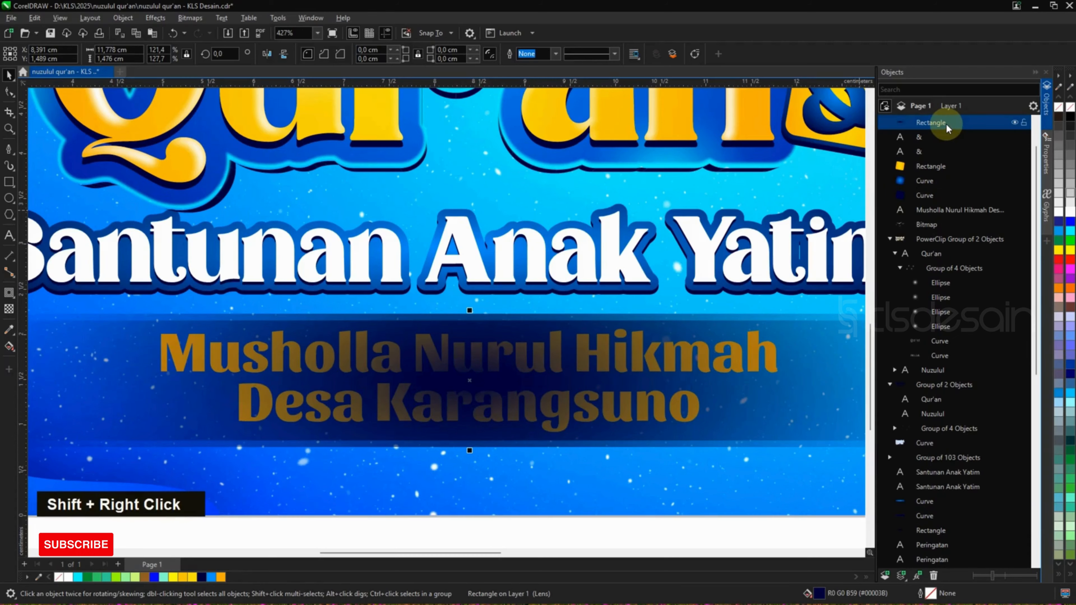
pyautogui.hotkey('shift', 'pagedown')
pyautogui.hotkey('ctrl', 'pageup')
pyautogui.scroll(-3, 424, 368)
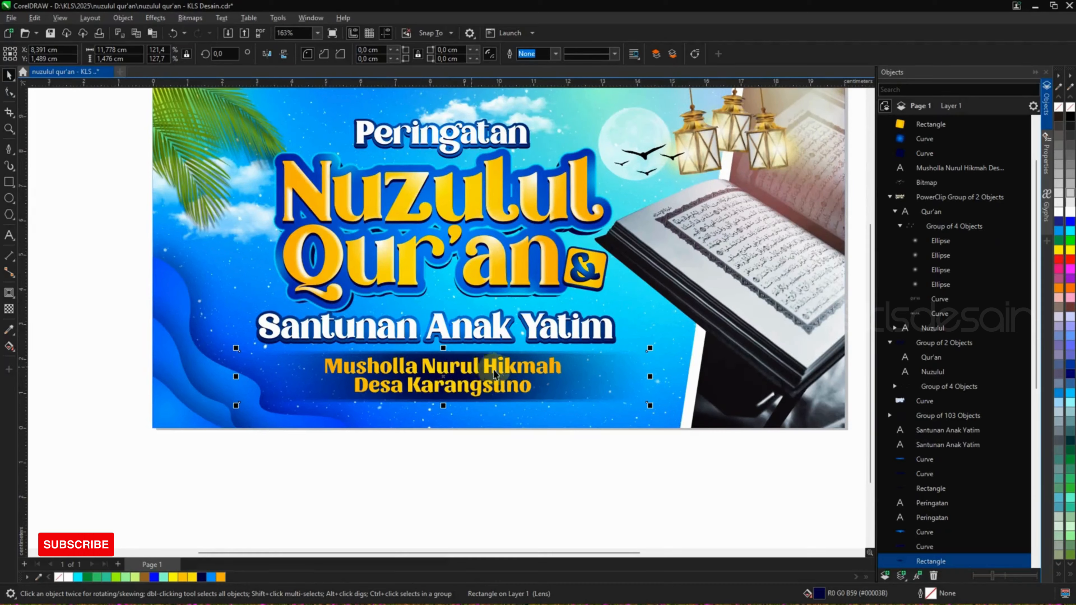
pyautogui.scroll(-2, 493, 374)
pyautogui.press('Escape')
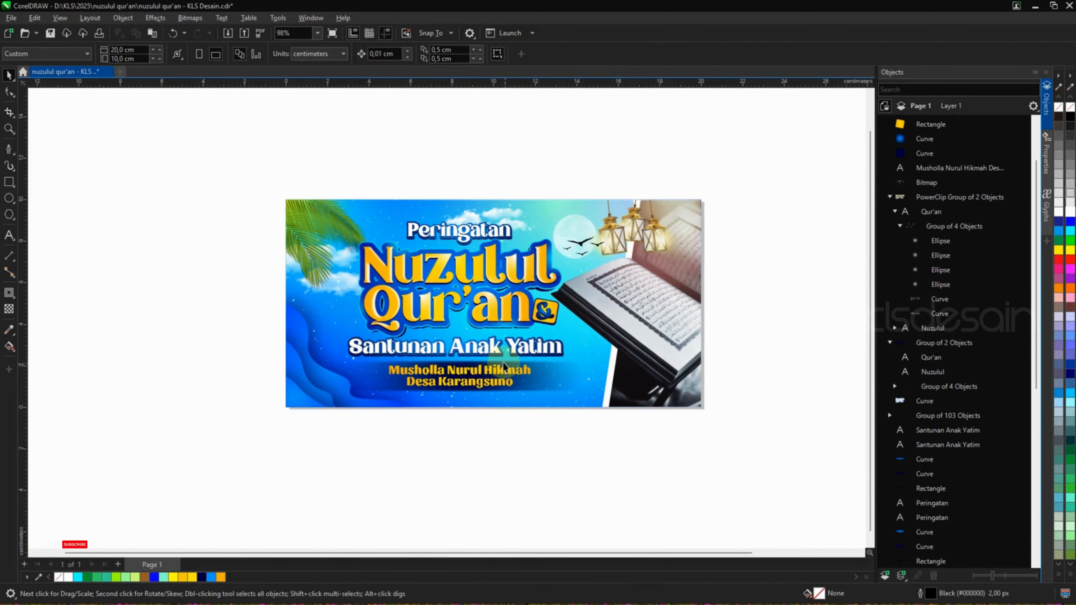
# Duplicate the Musholla Nurul Hikmah text slightly lower, stack the copy beneath the original, and fill it with navy.
pyautogui.scroll(4, 457, 384)
pyautogui.click(458, 381)
pyautogui.scroll(4, 457, 382)
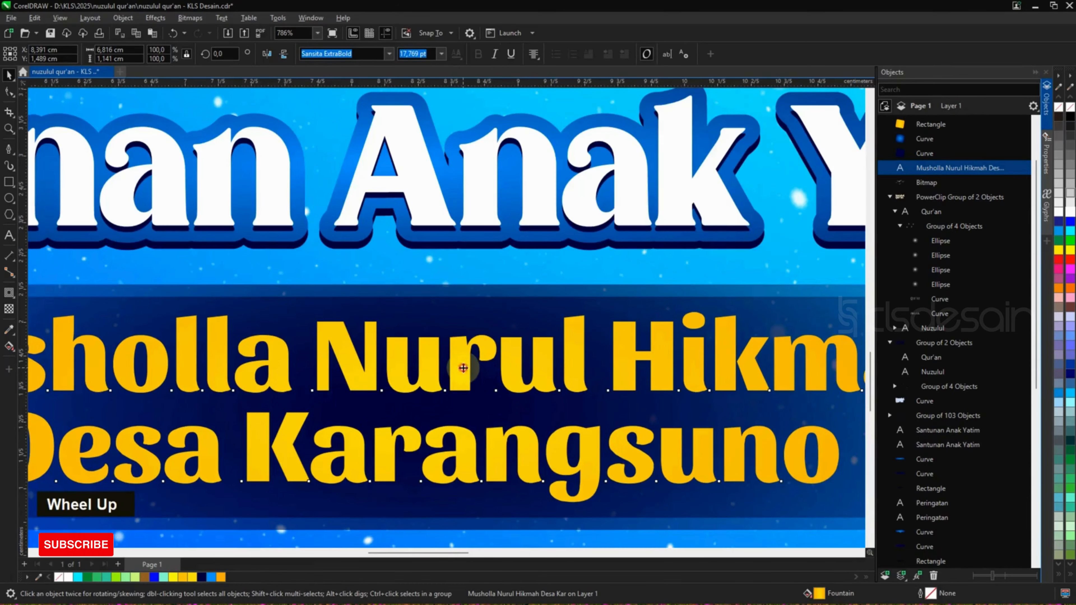
pyautogui.moveTo(464, 370); pyautogui.dragTo(464, 376)
pyautogui.keyDown('shift'); pyautogui.rightClick(464, 375); pyautogui.keyUp('shift')
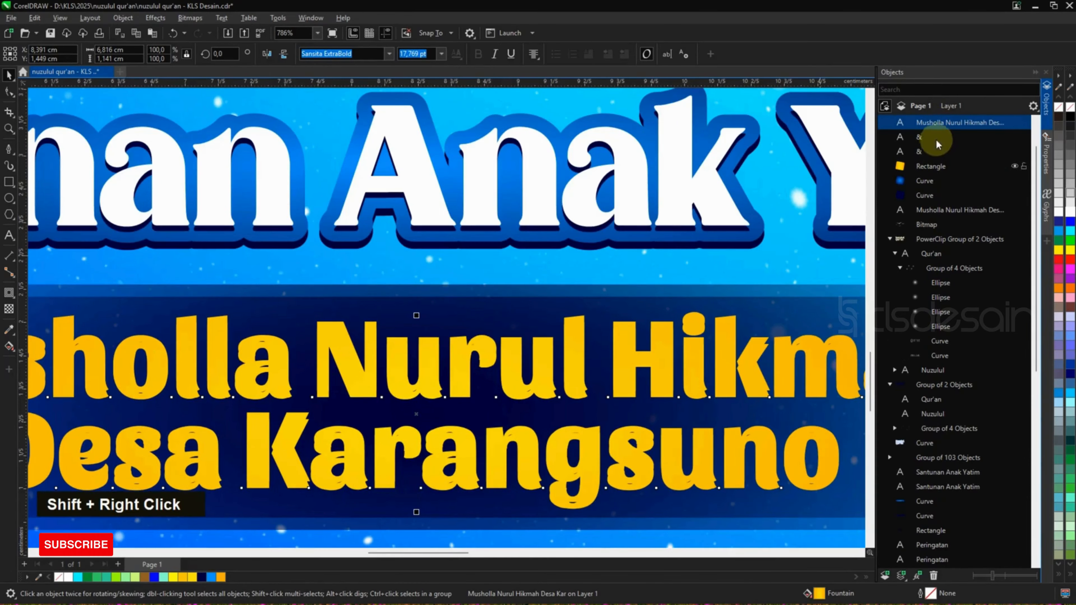
pyautogui.moveTo(940, 121); pyautogui.dragTo(941, 212)
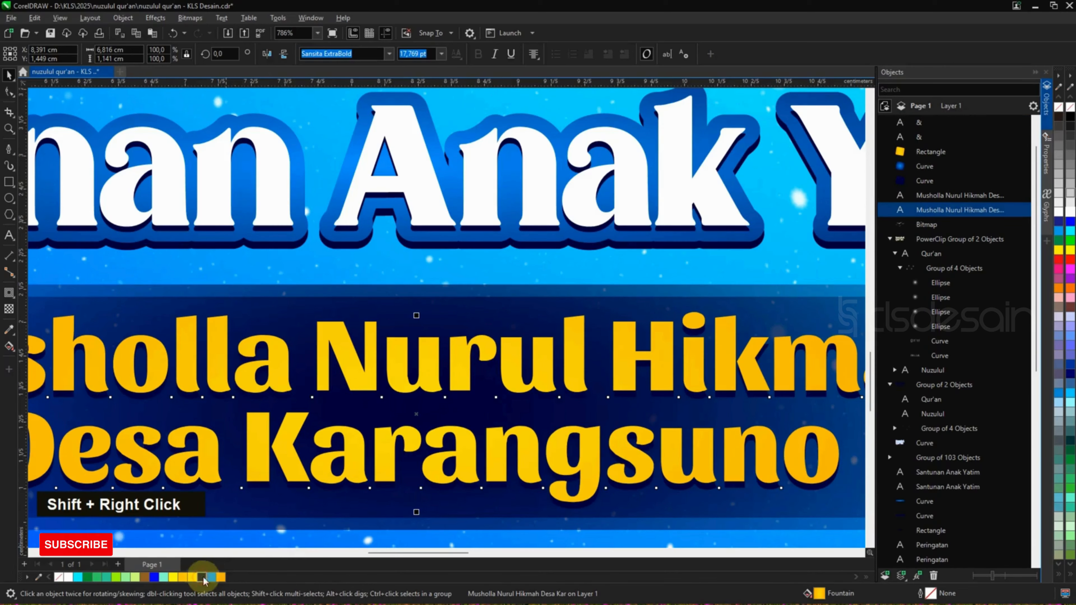
pyautogui.scroll(-2, 560, 383)
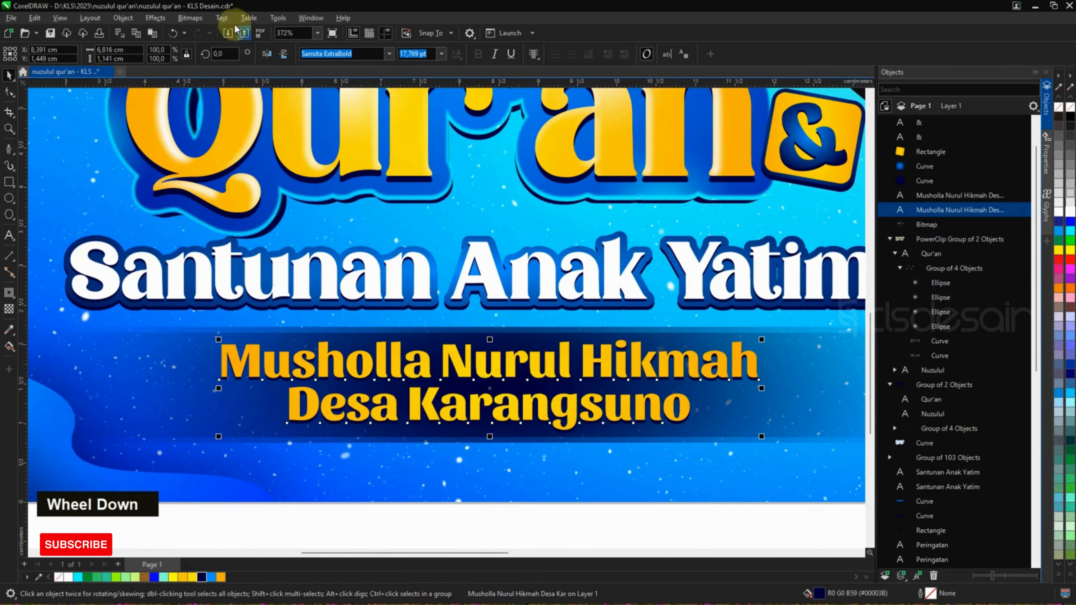
# Apply a Gaussian Blur with a radius of 55.3 pixels to the navy copy of the Musholla Nurul Hikmah text.
pyautogui.click(155, 18)
pyautogui.moveTo(210, 86)
pyautogui.click(275, 128)
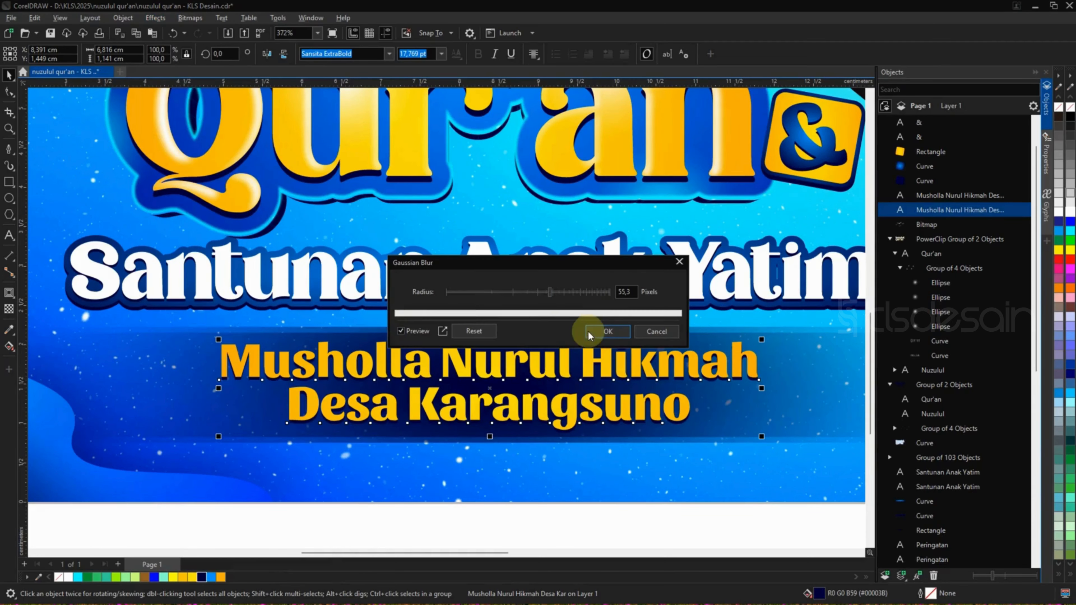
pyautogui.click(608, 331)
pyautogui.scroll(-2, 606, 453)
pyautogui.click(634, 499)
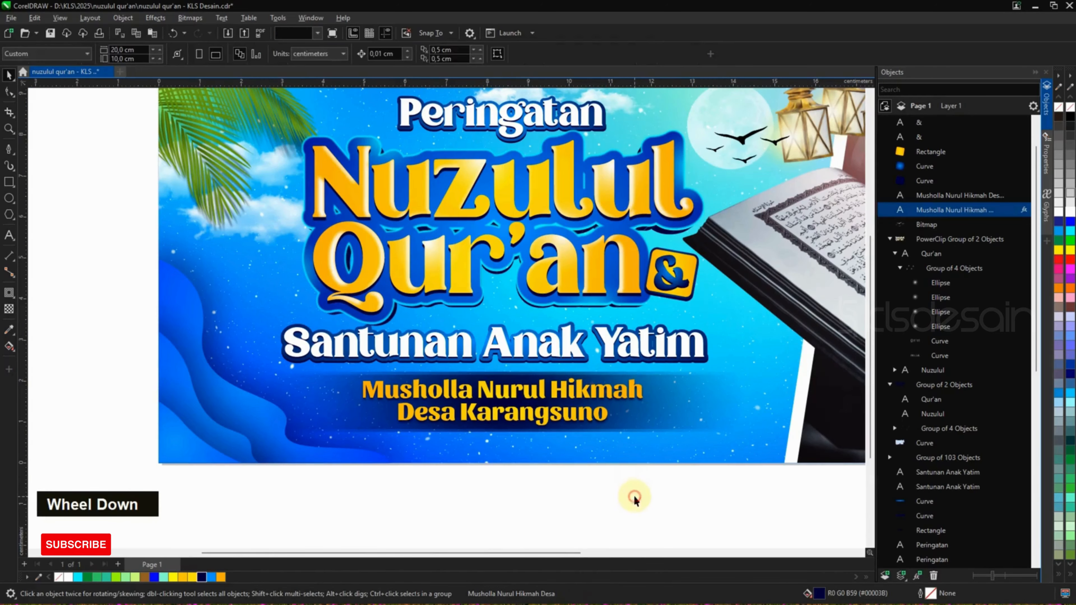
pyautogui.scroll(-2, 510, 448)
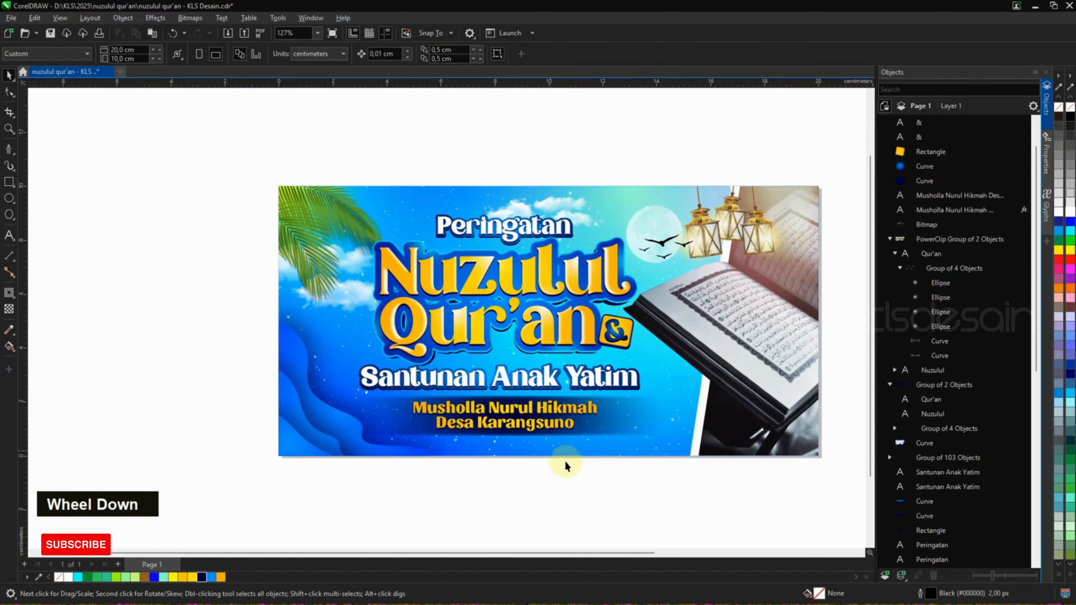
# Place a copy of the left cloud bitmap over the lower part of the Qur'an photo, inside the background PowerClip.
pyautogui.click(416, 201)
pyautogui.scroll(-4, 911, 480)
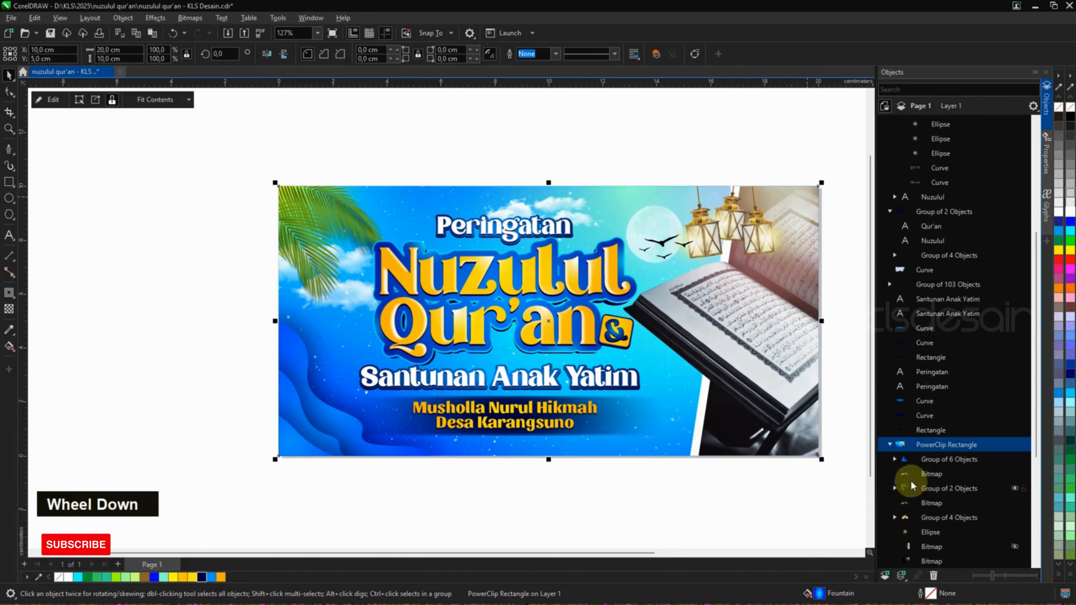
pyautogui.click(912, 462)
pyautogui.scroll(-3, 913, 463)
pyautogui.click(932, 415)
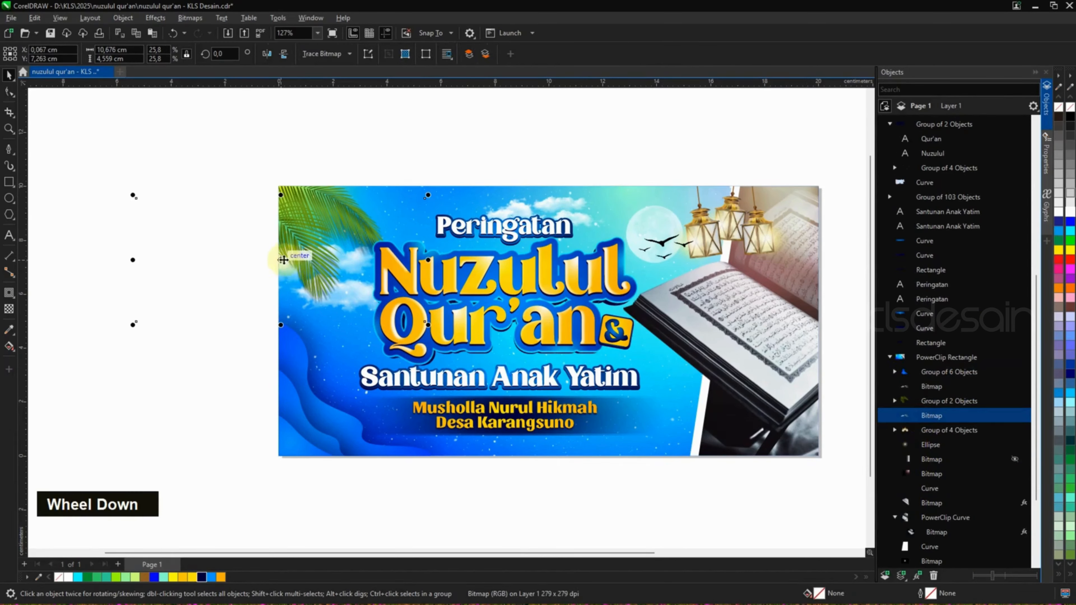
pyautogui.moveTo(276, 257); pyautogui.dragTo(790, 373)
pyautogui.rightClick(782, 412)
# Move the copied cloud backward in the stacking order, behind the Qur'an photo and its white slanted panel, between the background ellipses.
pyautogui.click(921, 374)
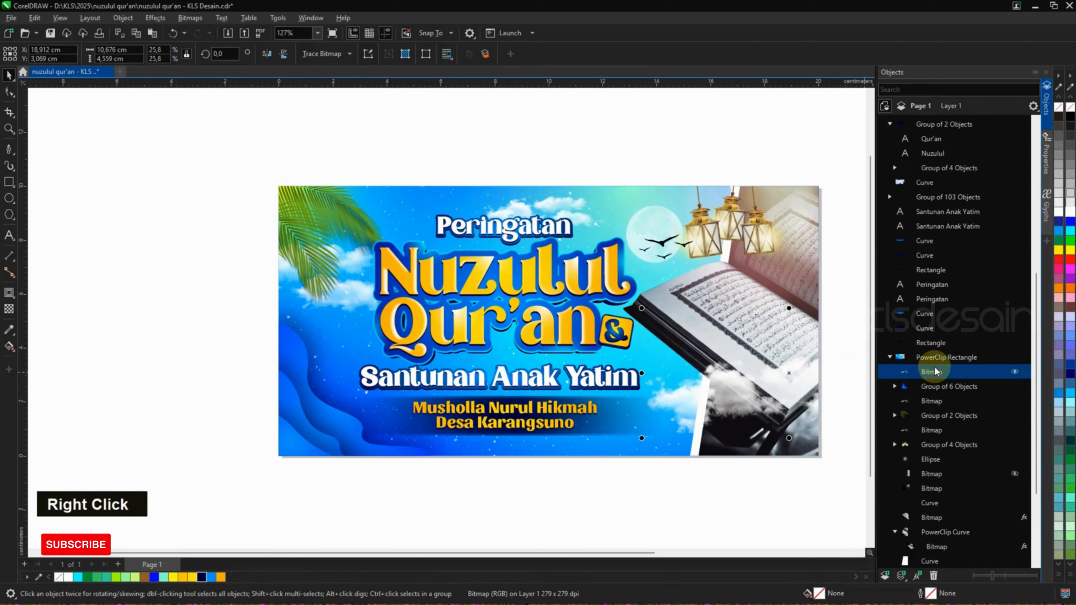
pyautogui.hotkey('ctrl', 'pagedown')
pyautogui.hotkey('ctrl', 'pagedown')
pyautogui.hotkey('ctrl', 'pagedown')
pyautogui.hotkey('ctrl', 'pagedown')
pyautogui.hotkey('ctrl', 'pagedown')
pyautogui.hotkey('ctrl', 'pagedown')
pyautogui.hotkey('ctrl', 'pagedown')
pyautogui.hotkey('ctrl', 'pagedown')
pyautogui.hotkey('ctrl', 'pagedown')
pyautogui.hotkey('ctrl', 'pagedown')
pyautogui.hotkey('ctrl', 'pagedown')
pyautogui.hotkey('ctrl', 'pagedown')
pyautogui.hotkey('ctrl', 'pagedown')
pyautogui.hotkey('ctrl', 'pagedown')
pyautogui.hotkey('ctrl', 'pagedown')
pyautogui.hotkey('ctrl', 'pagedown')
pyautogui.hotkey('ctrl', 'pagedown')
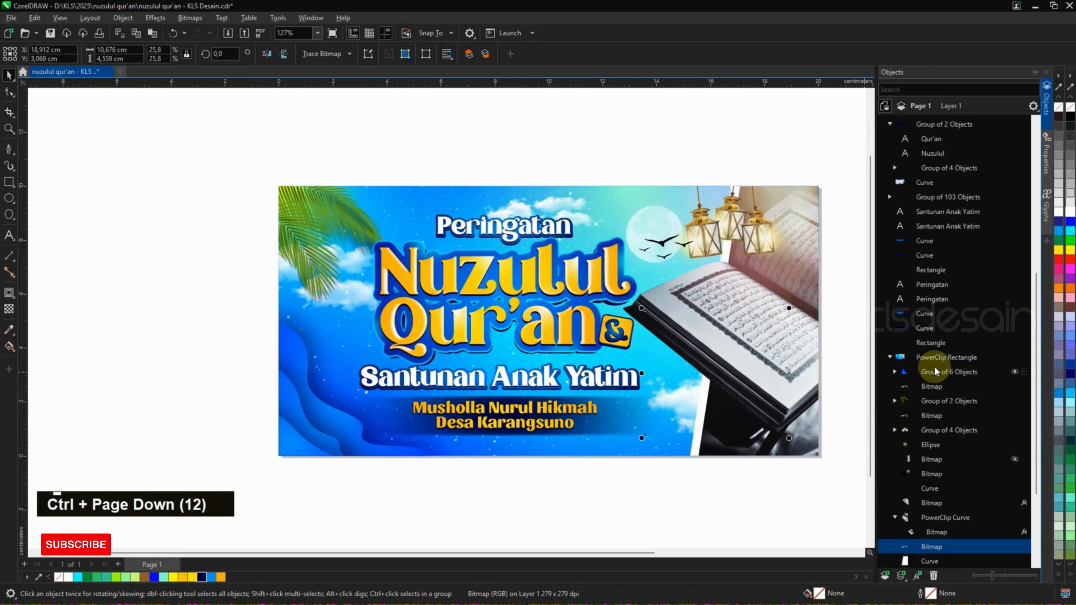
pyautogui.hotkey('ctrl', 'pagedown')
pyautogui.hotkey('ctrl', 'pagedown')
pyautogui.hotkey('ctrl', 'pagedown')
pyautogui.hotkey('ctrl', 'pageup')
pyautogui.hotkey('ctrl', 'pageup')
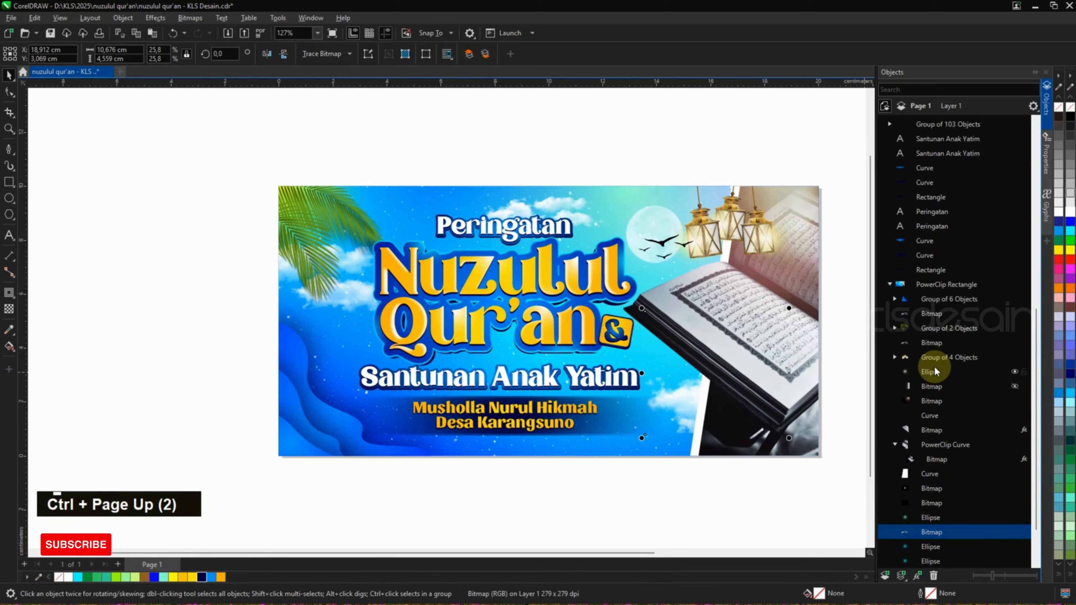
pyautogui.scroll(-2, 510, 422)
pyautogui.click(518, 501)
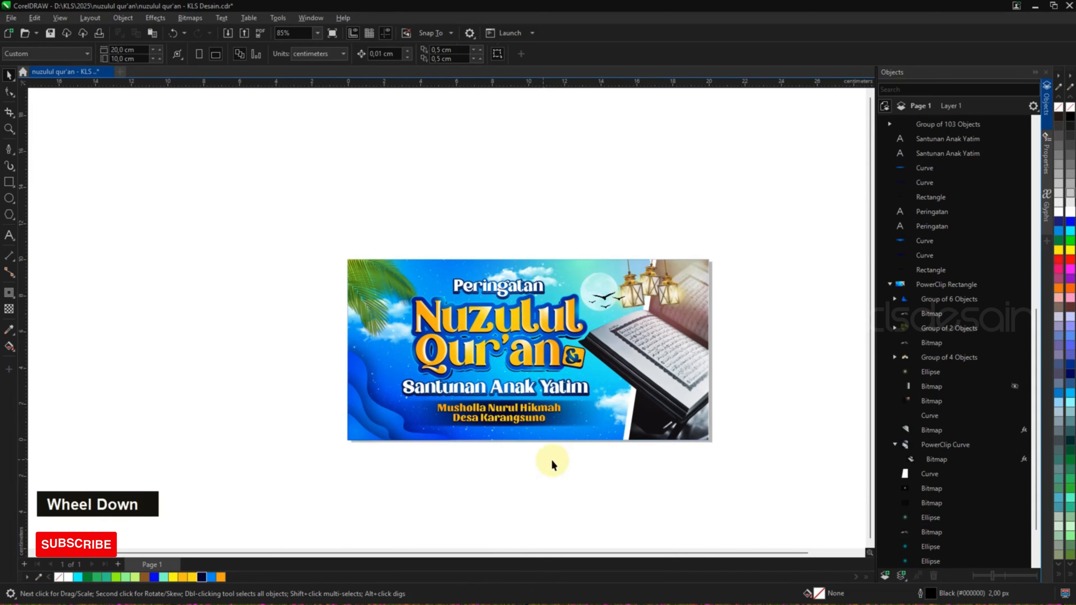